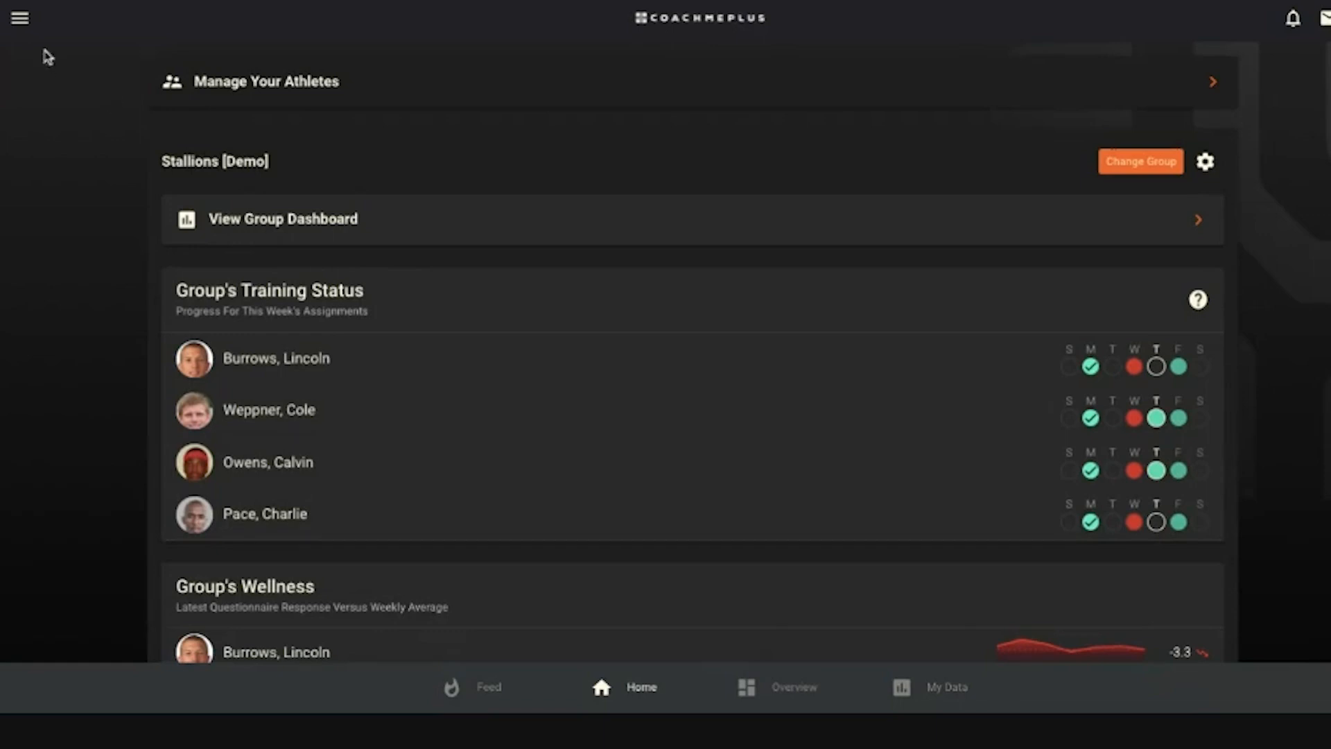
- Open the Strength & Conditioning program of the second athlete in the Stallions [Demo] Forwards group from the Program Builder
left_click(21, 20)
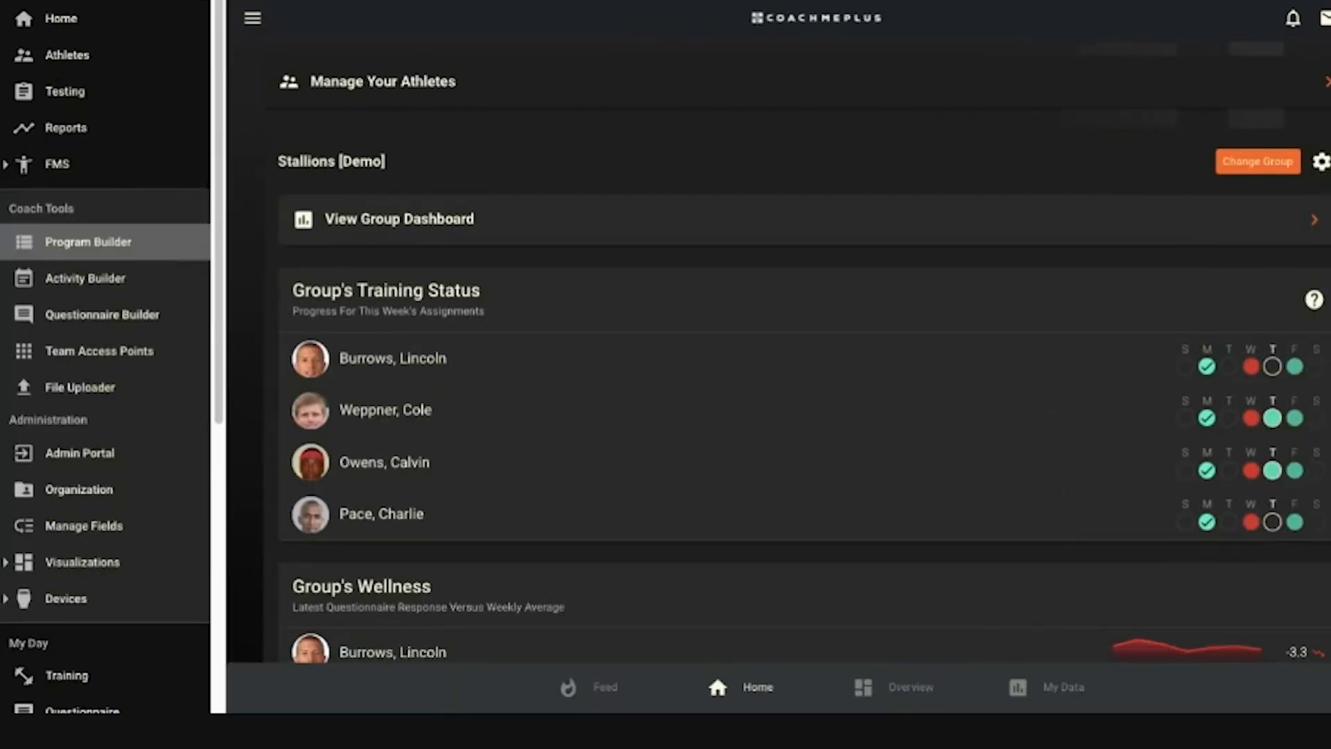
left_click(88, 242)
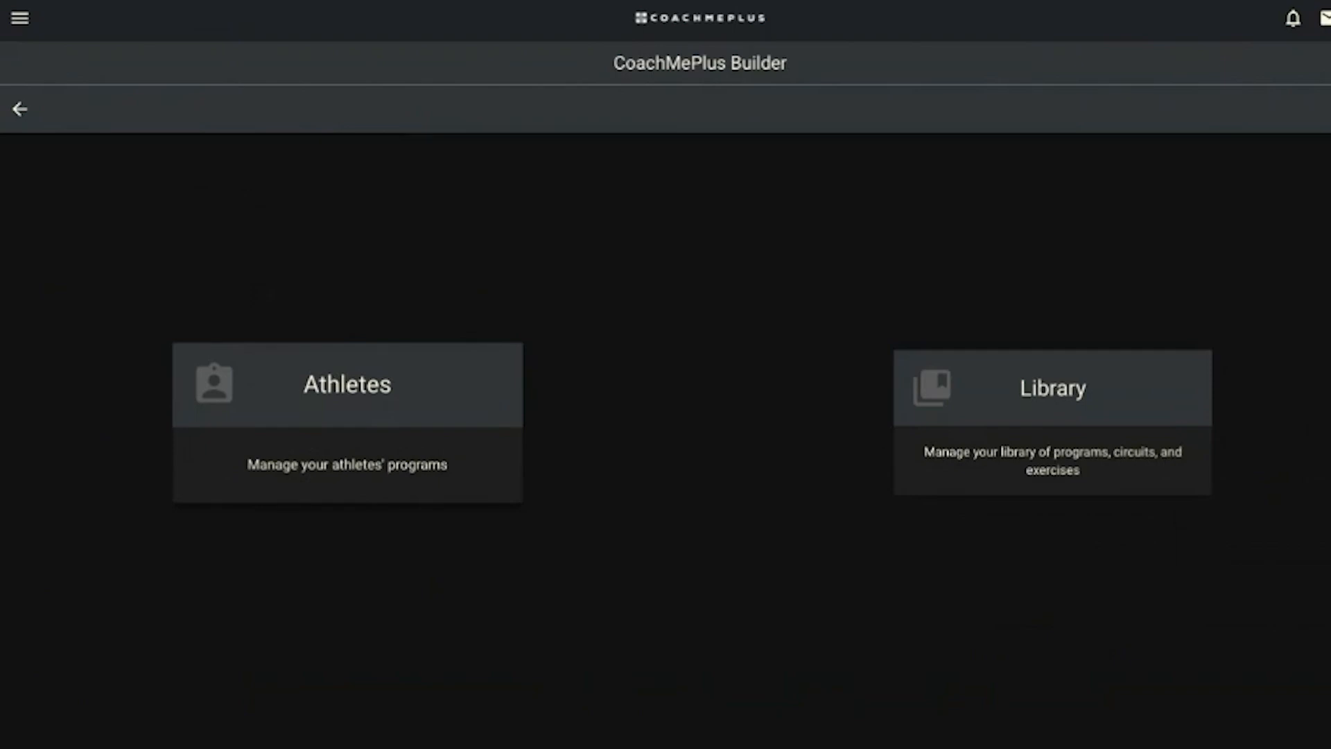
left_click(347, 422)
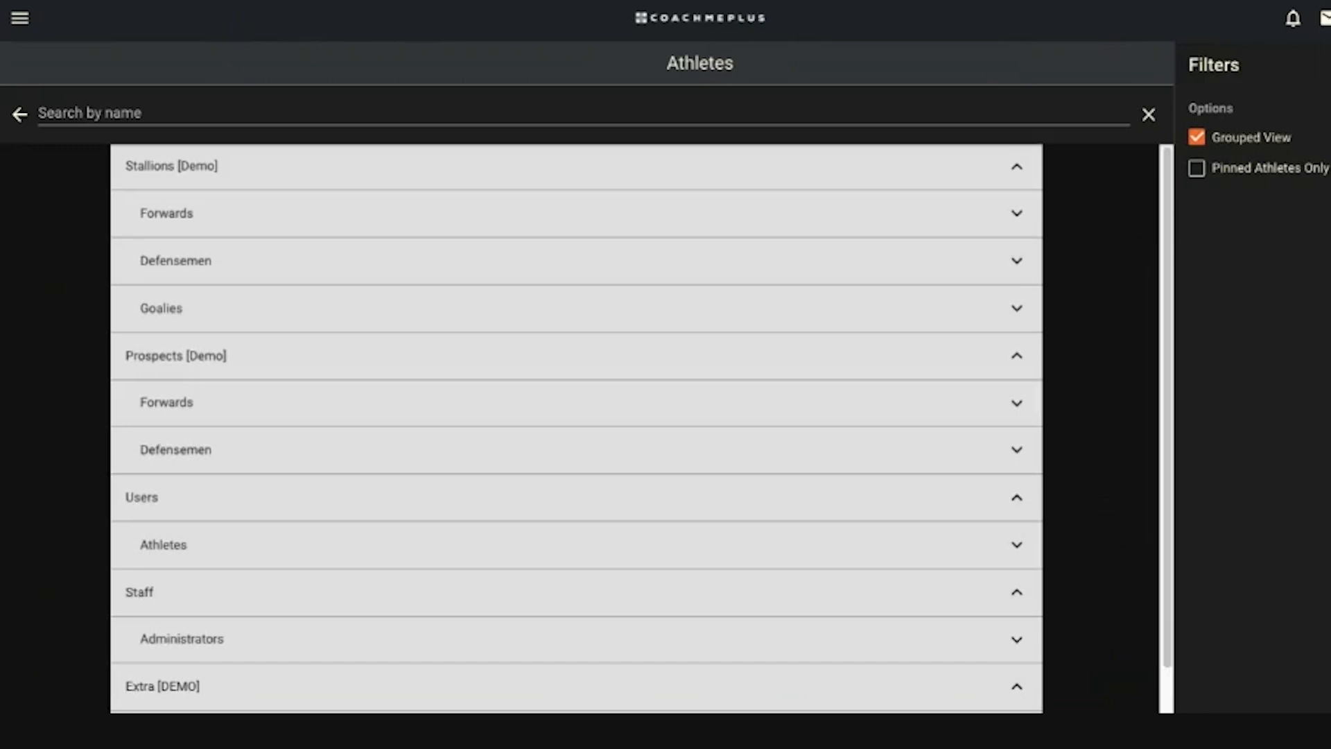
left_click(304, 223)
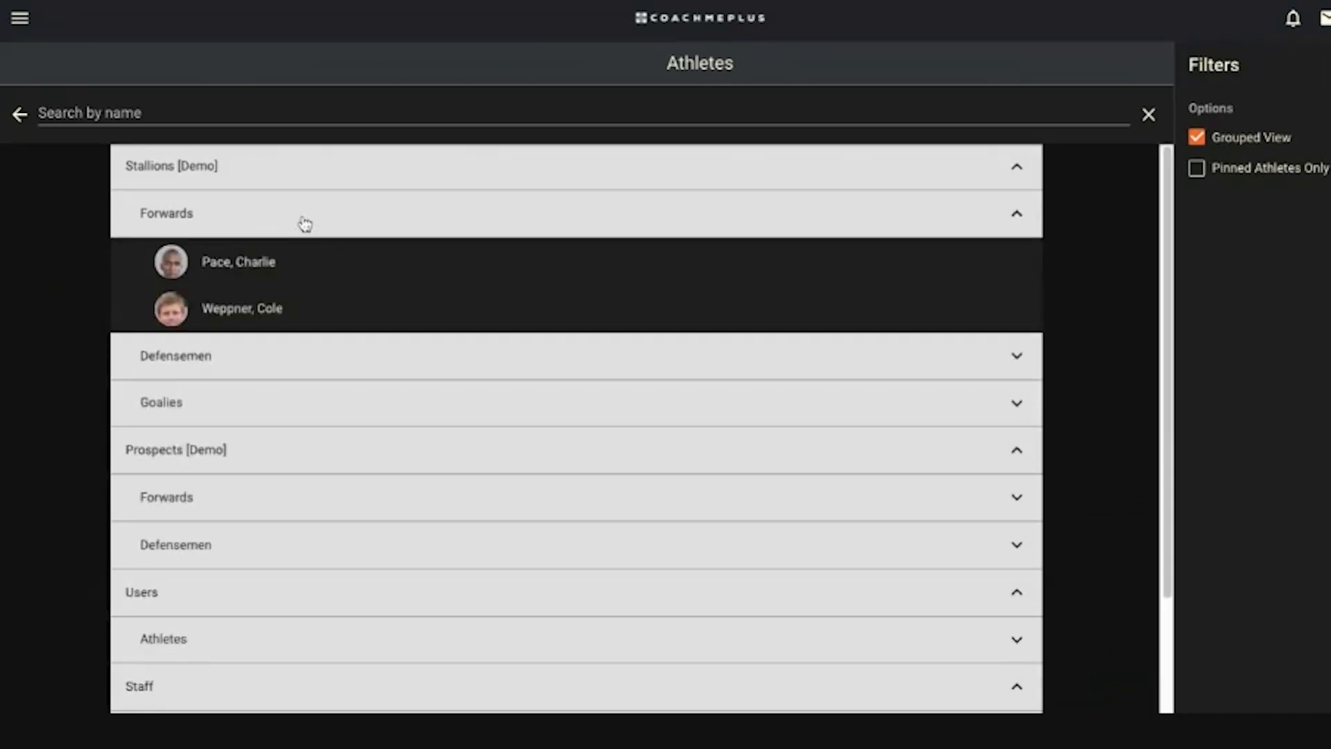
left_click(227, 317)
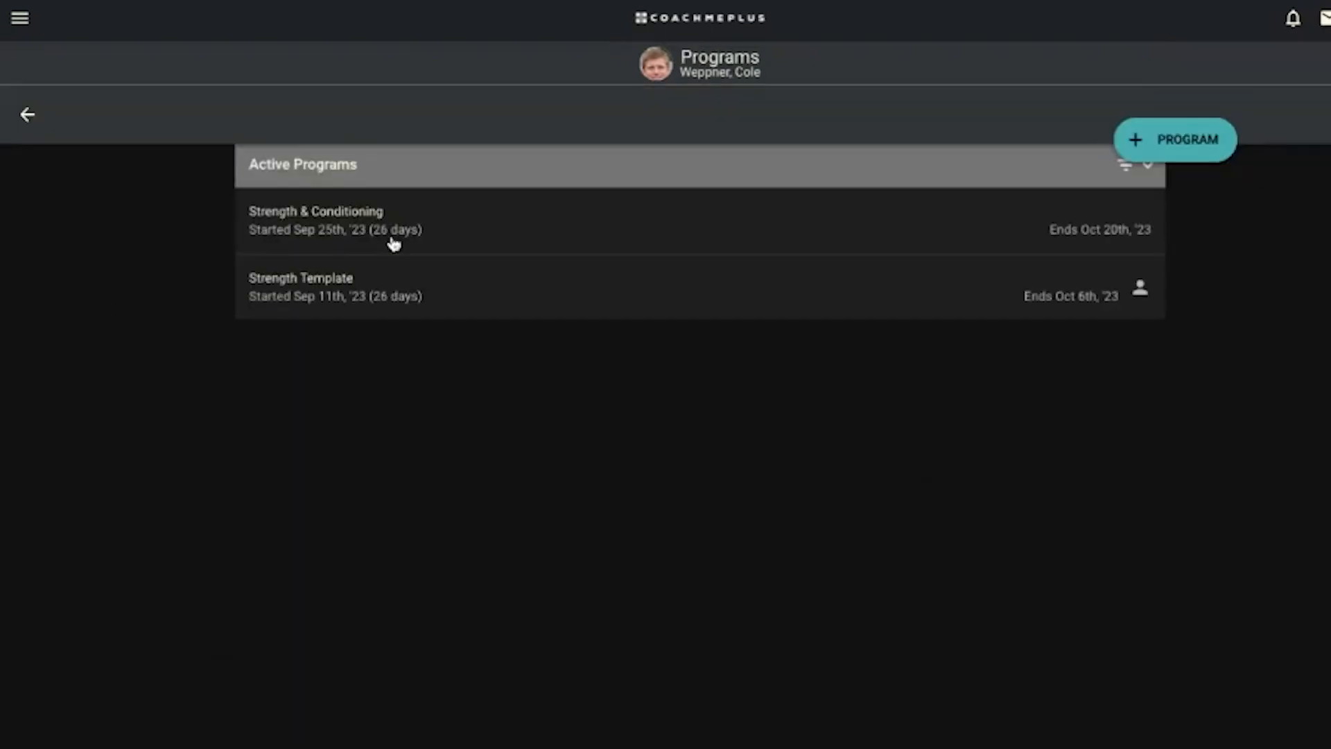
left_click(358, 231)
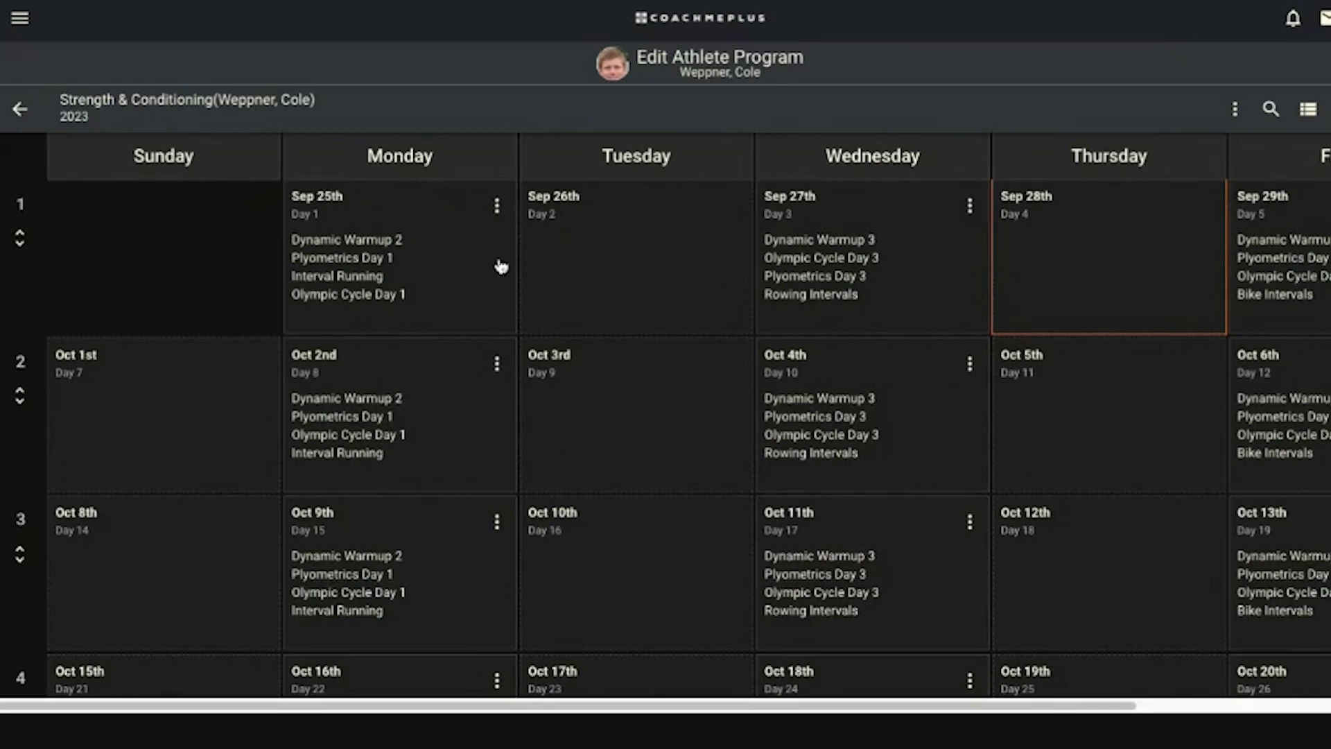
- Expand week 1 of the program and review each training day's circuits, exercises, sets and notes
mouse_move(665, 314)
left_click(20, 246)
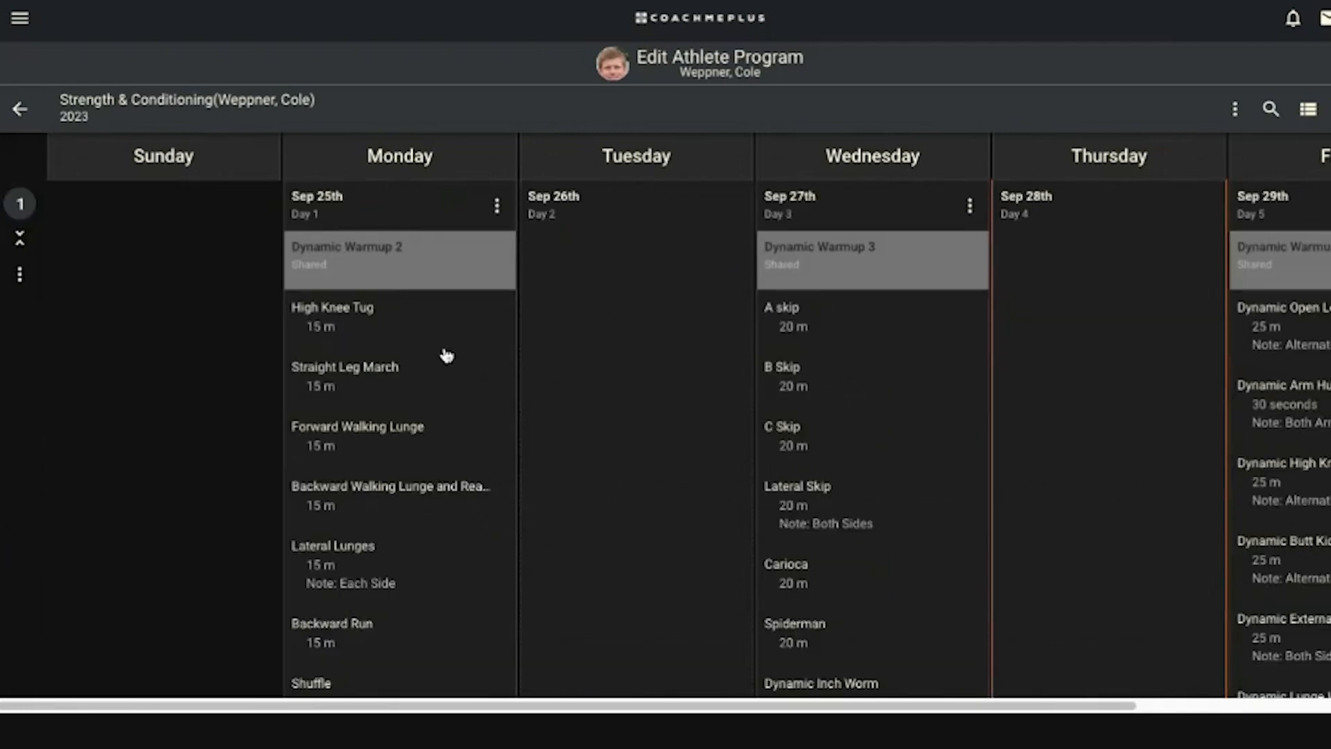
scroll(446, 356, "down", 10)
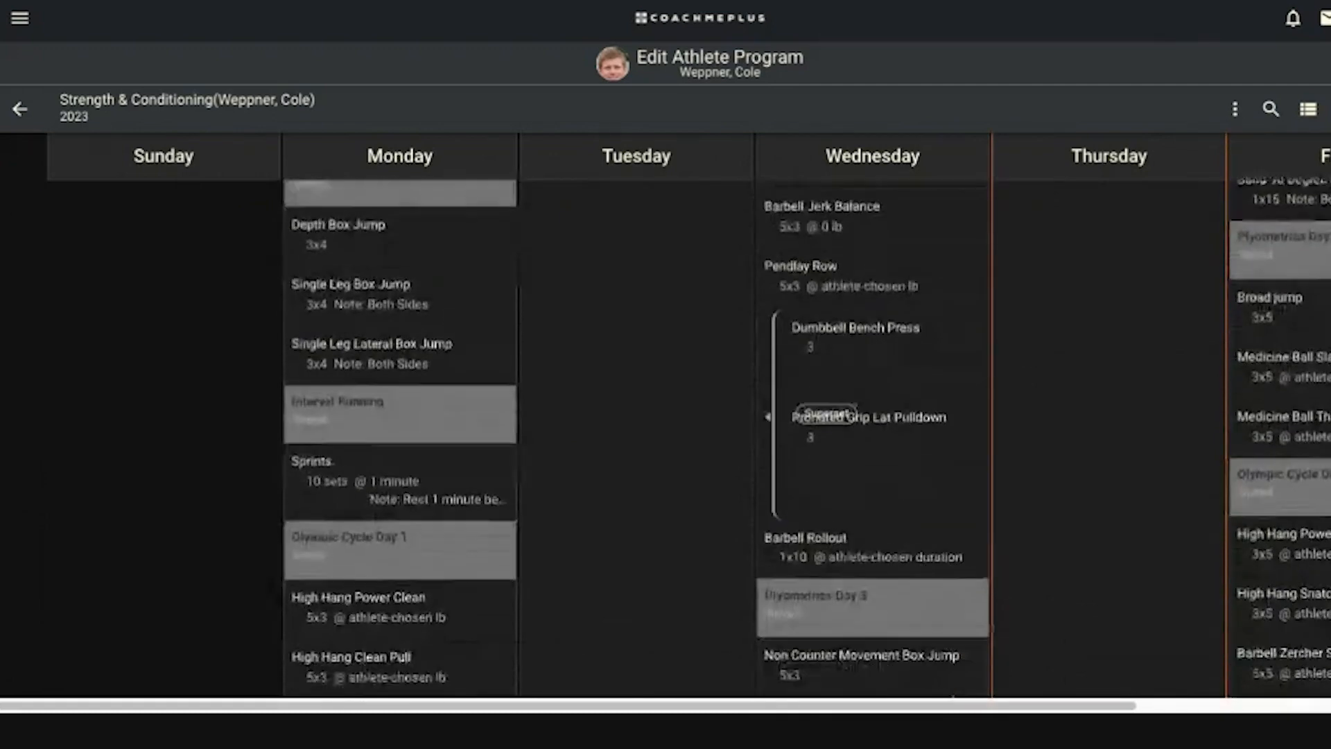
scroll(446, 355, "down", 8)
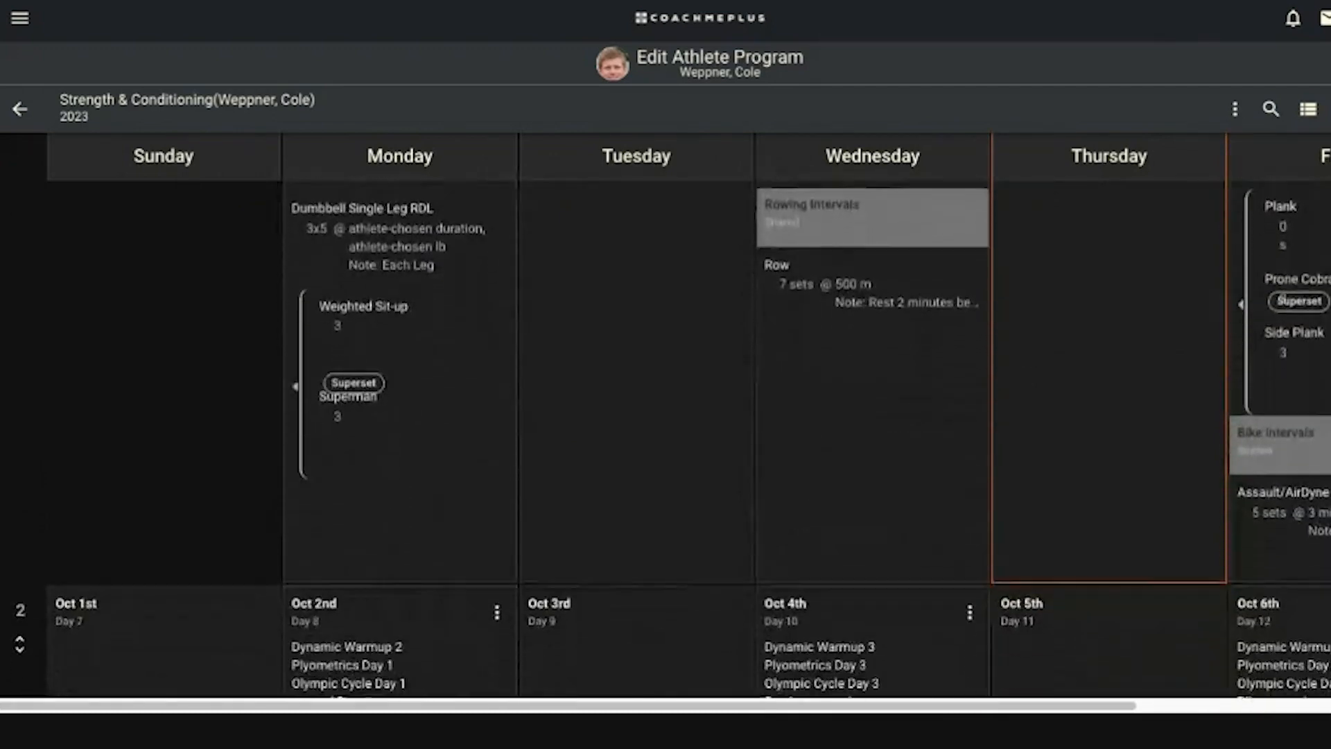
scroll(330, 586, "up", 3)
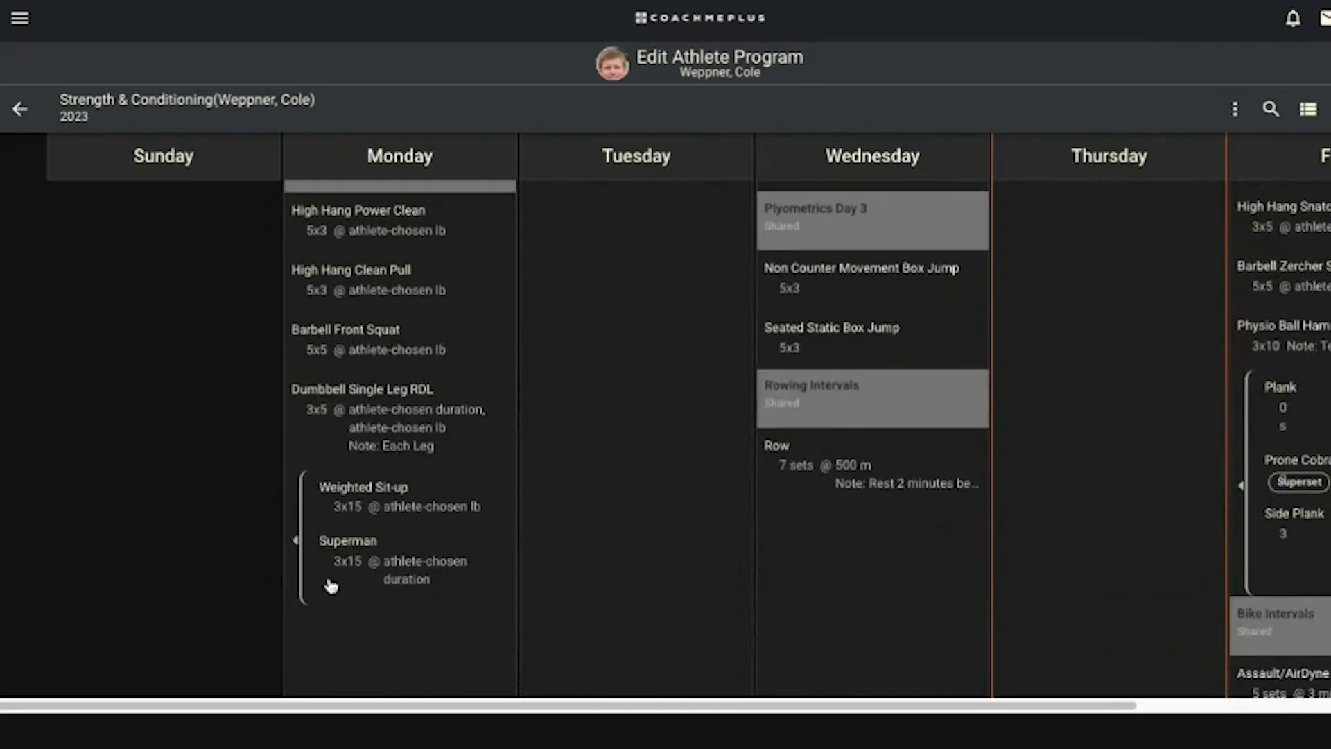
scroll(374, 525, "up", 2)
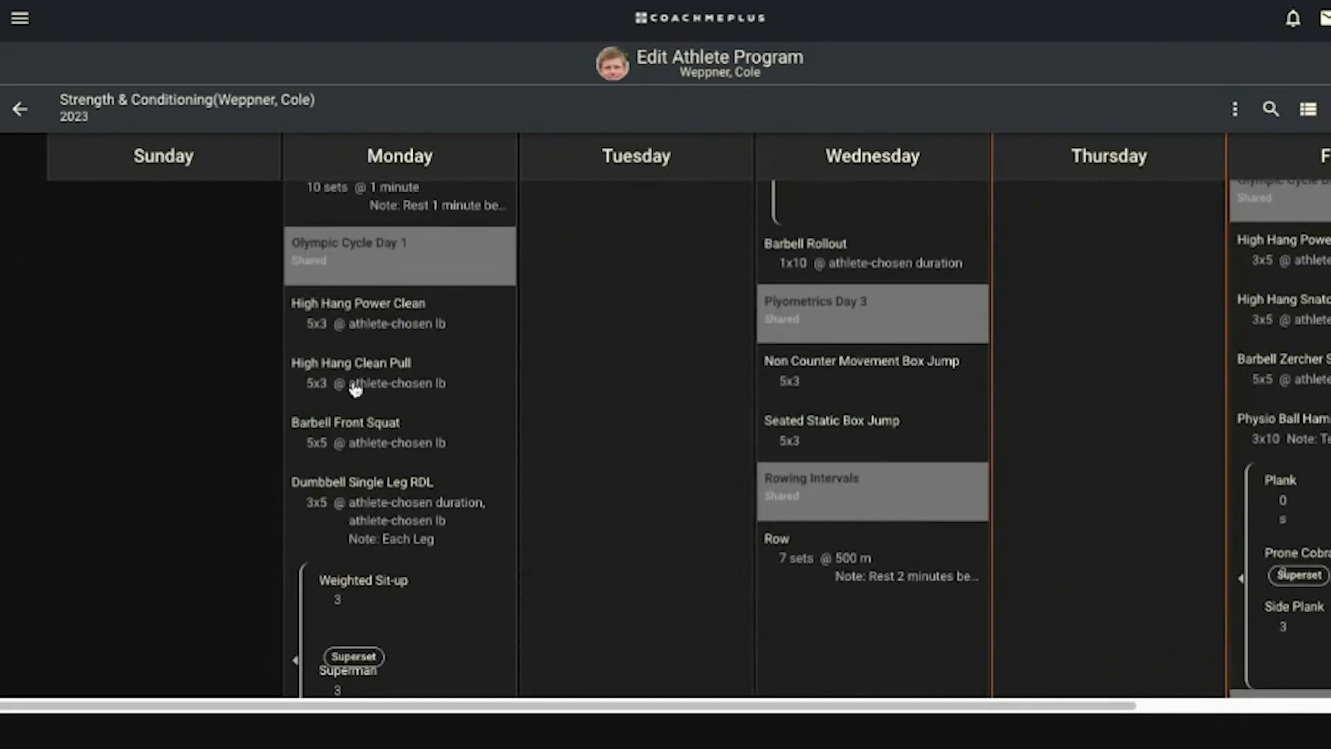
scroll(355, 388, "up", 10)
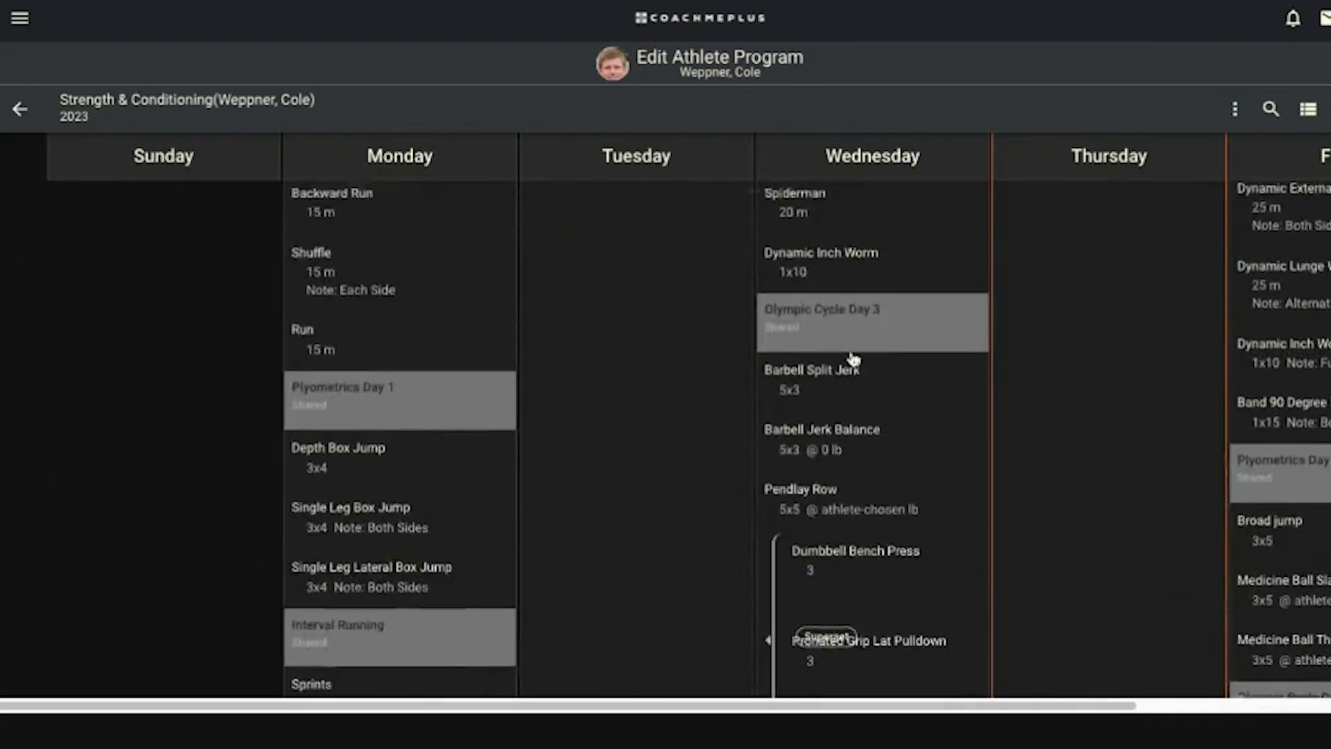
scroll(853, 358, "up", 7)
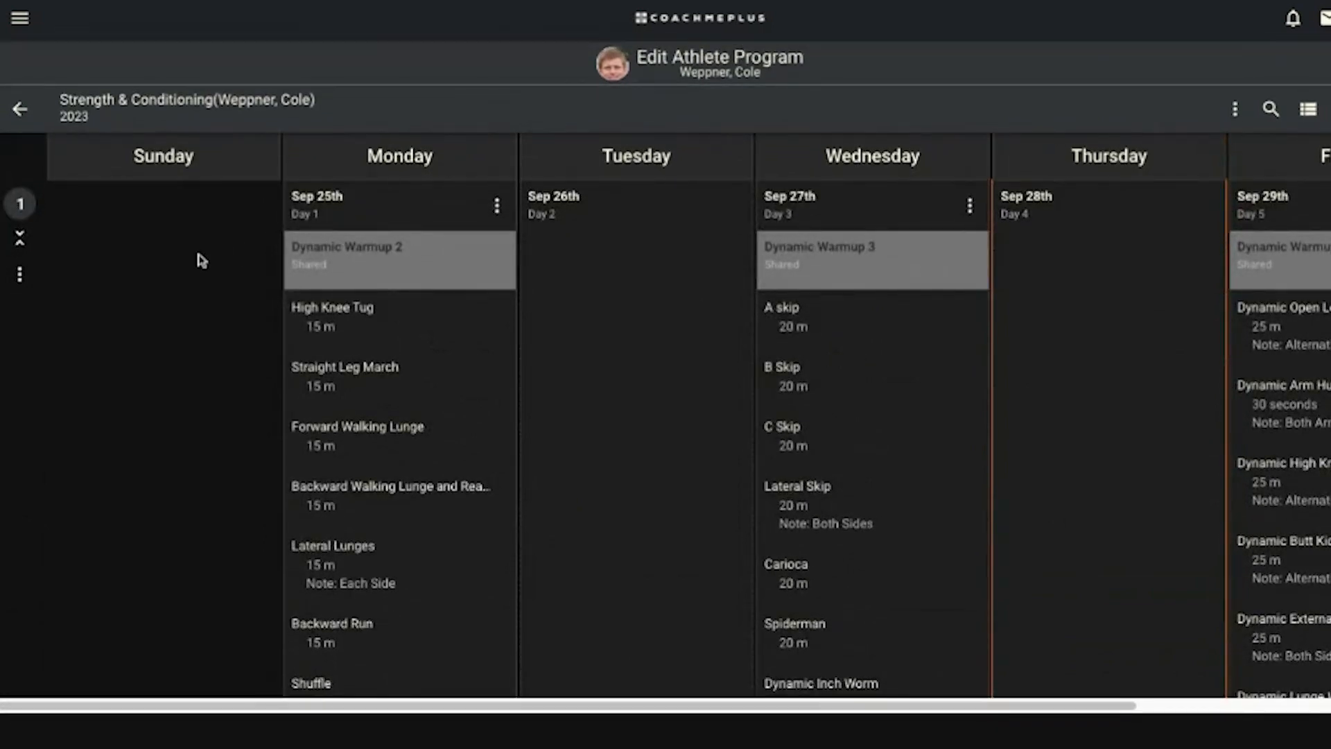
- Start copying week 1, mark week 5 as the paste target, clear that selection and cancel the copy
left_click(20, 276)
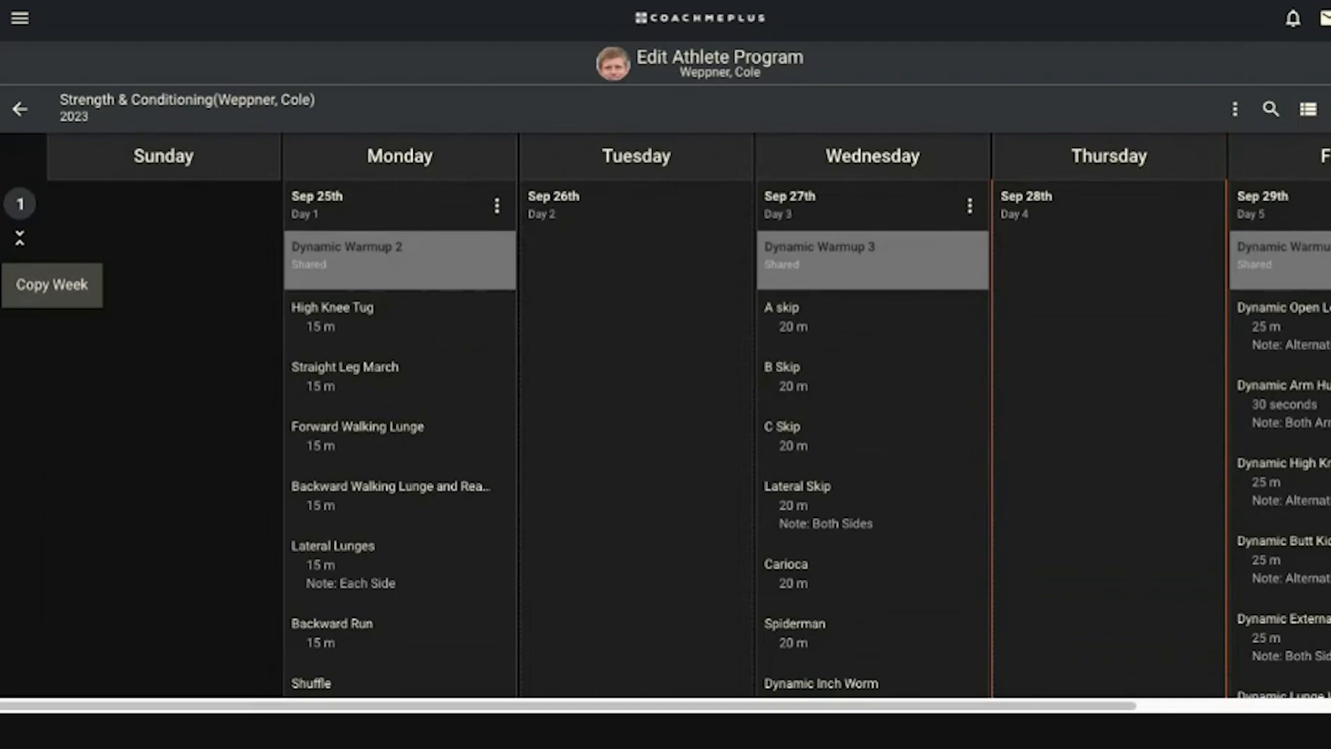
left_click(52, 285)
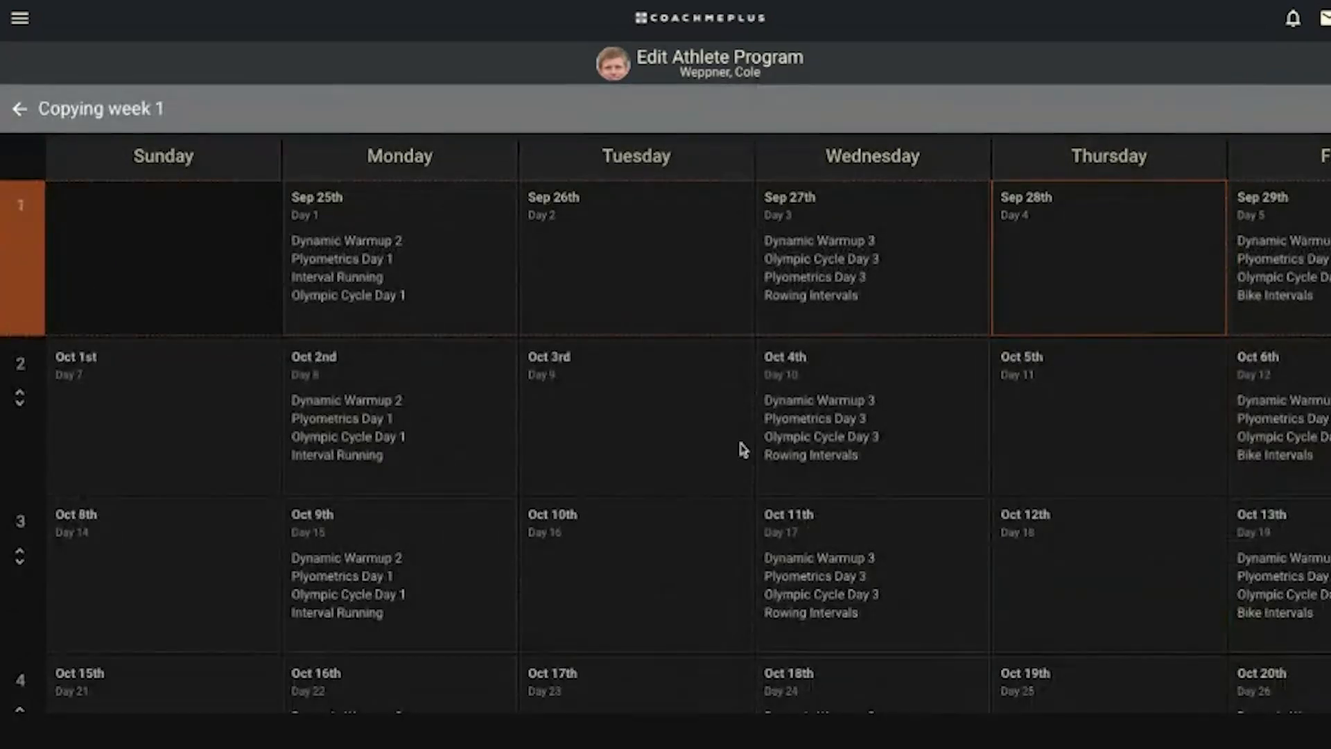
scroll(740, 449, "down", 5)
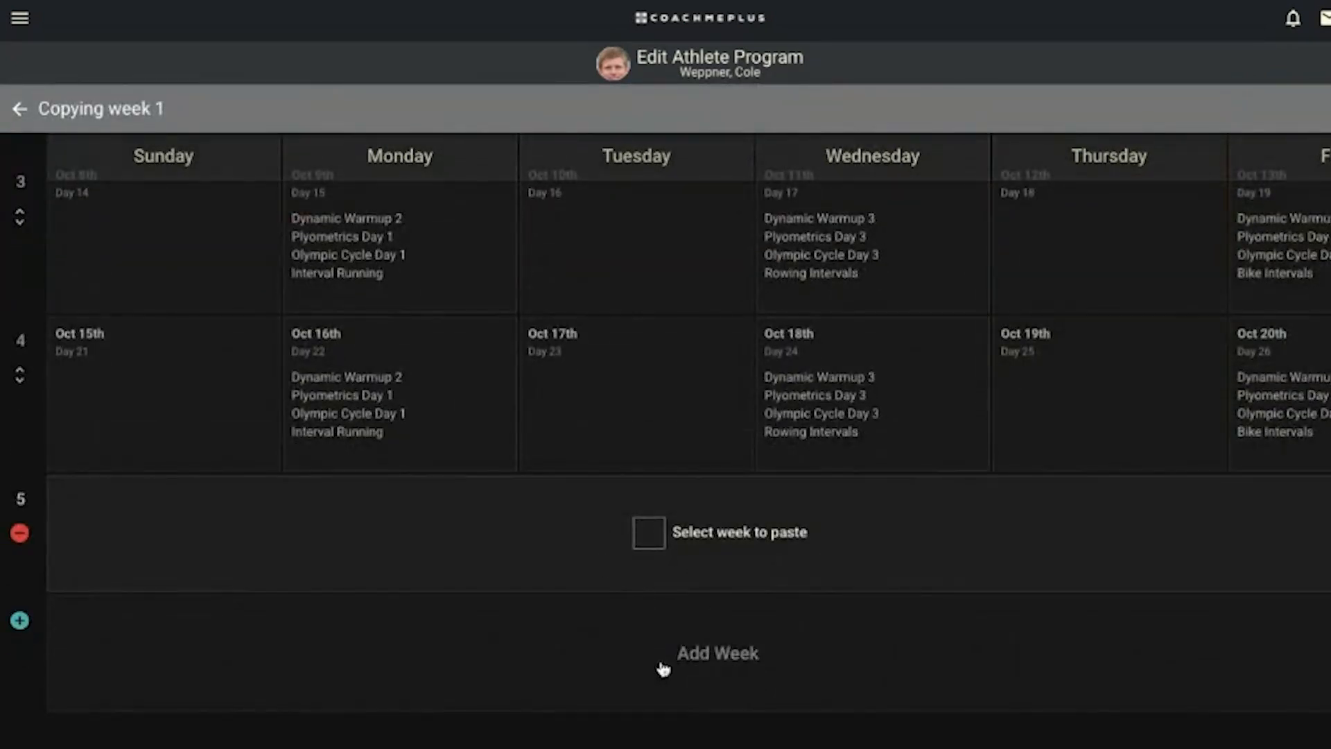
left_click(647, 525)
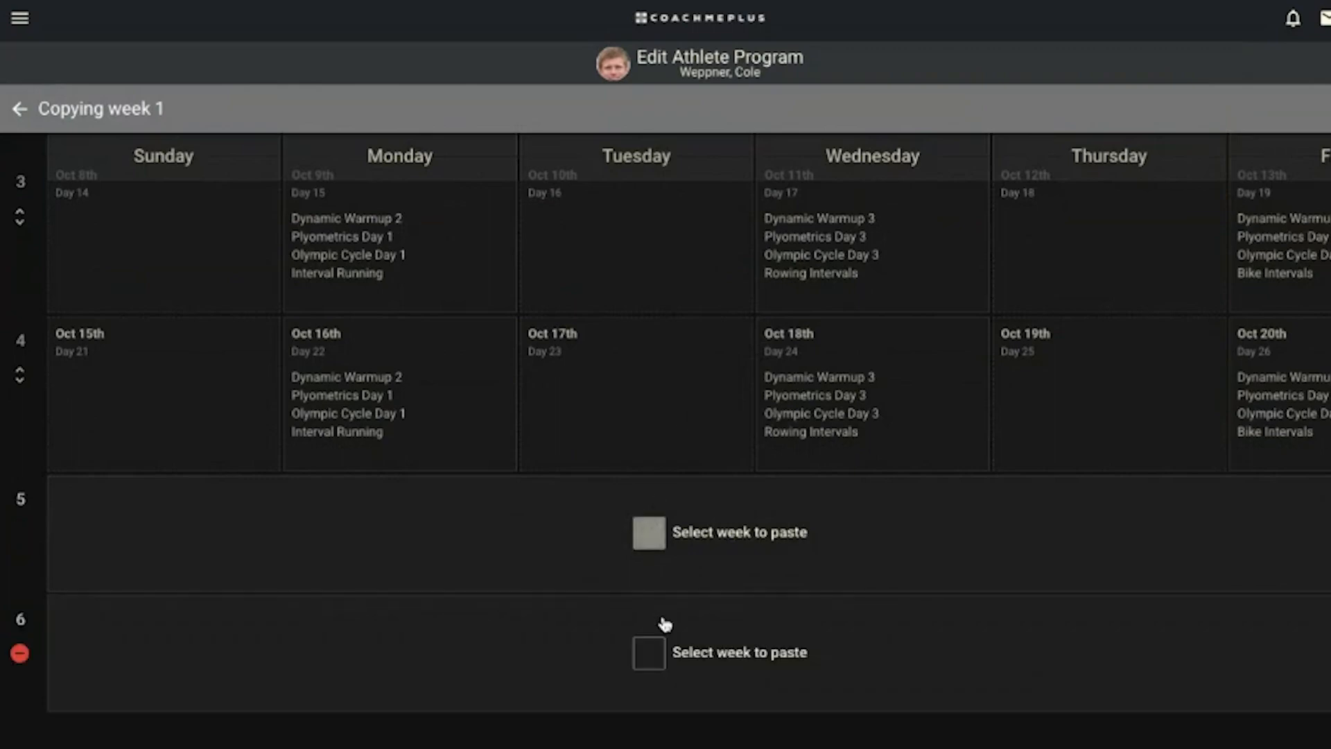
left_click(651, 541)
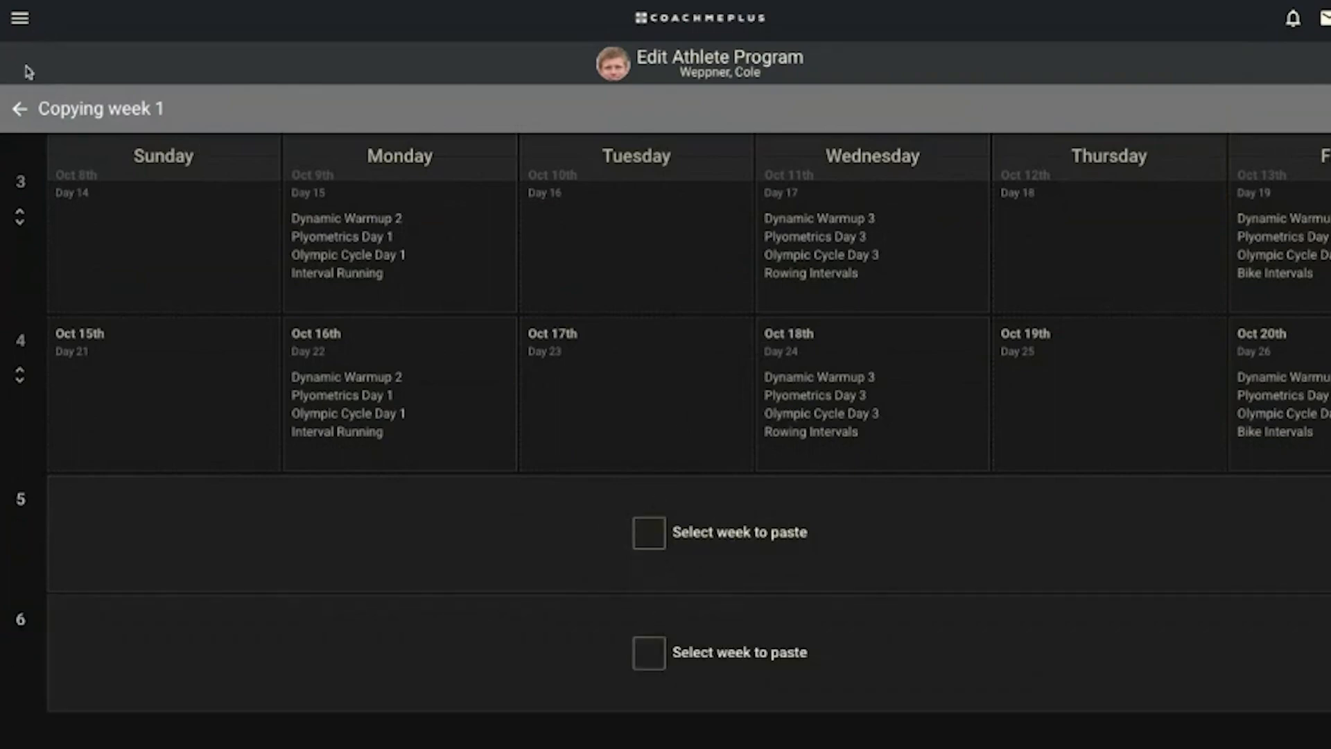
left_click(20, 108)
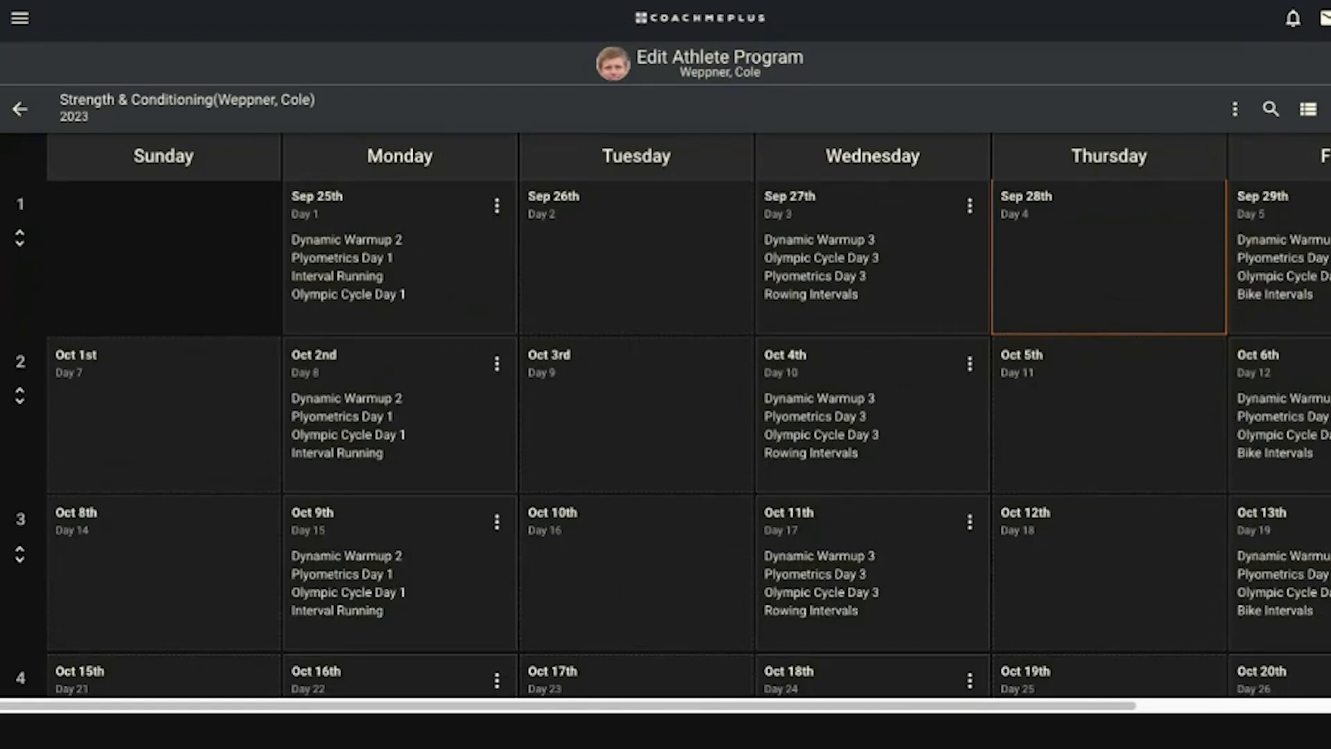
- Check the program's start date setting and close it without saving a change
left_click(1235, 109)
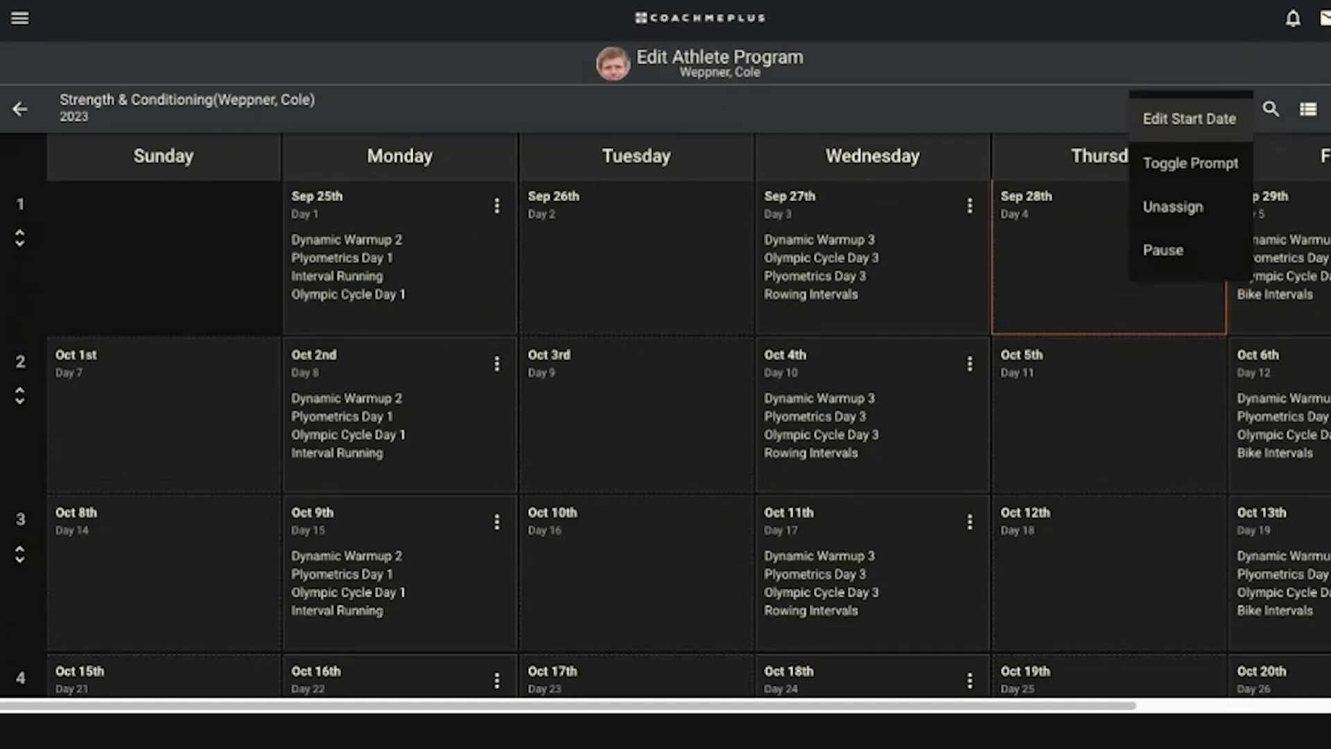
left_click(655, 99)
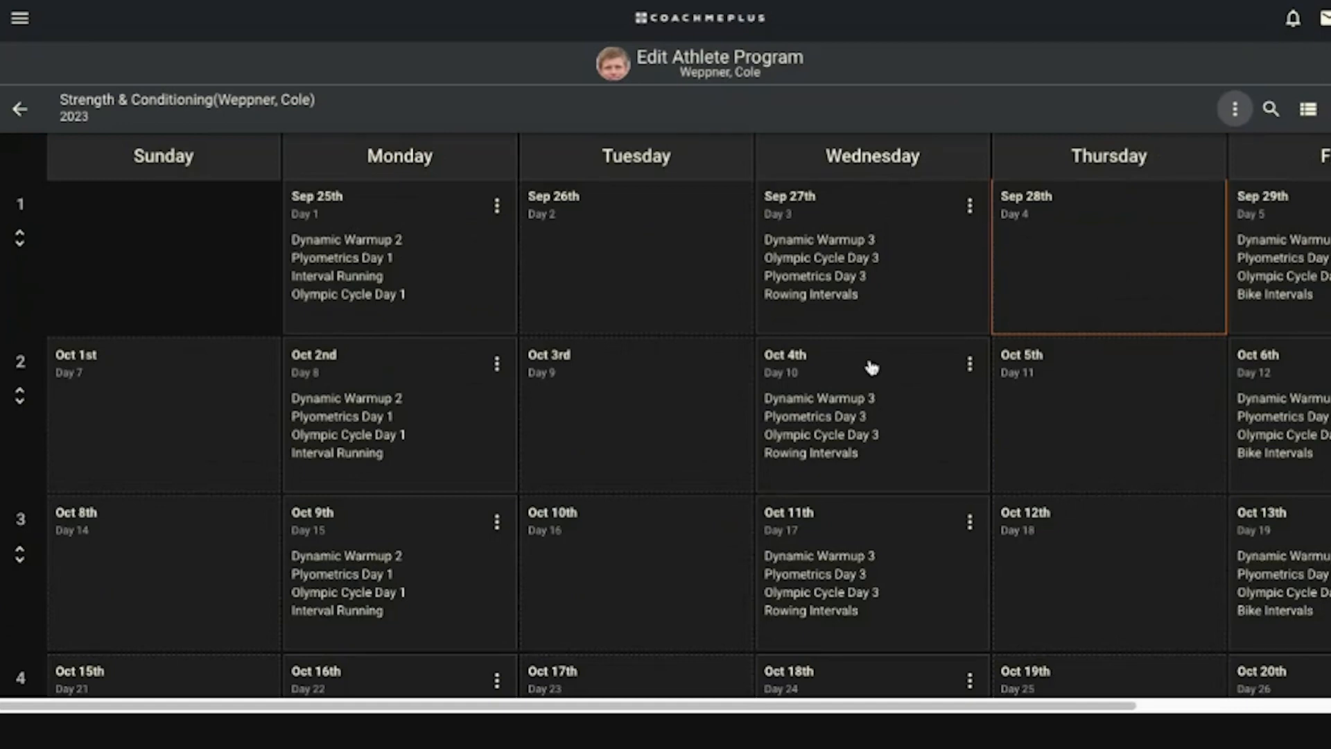
left_click(1234, 111)
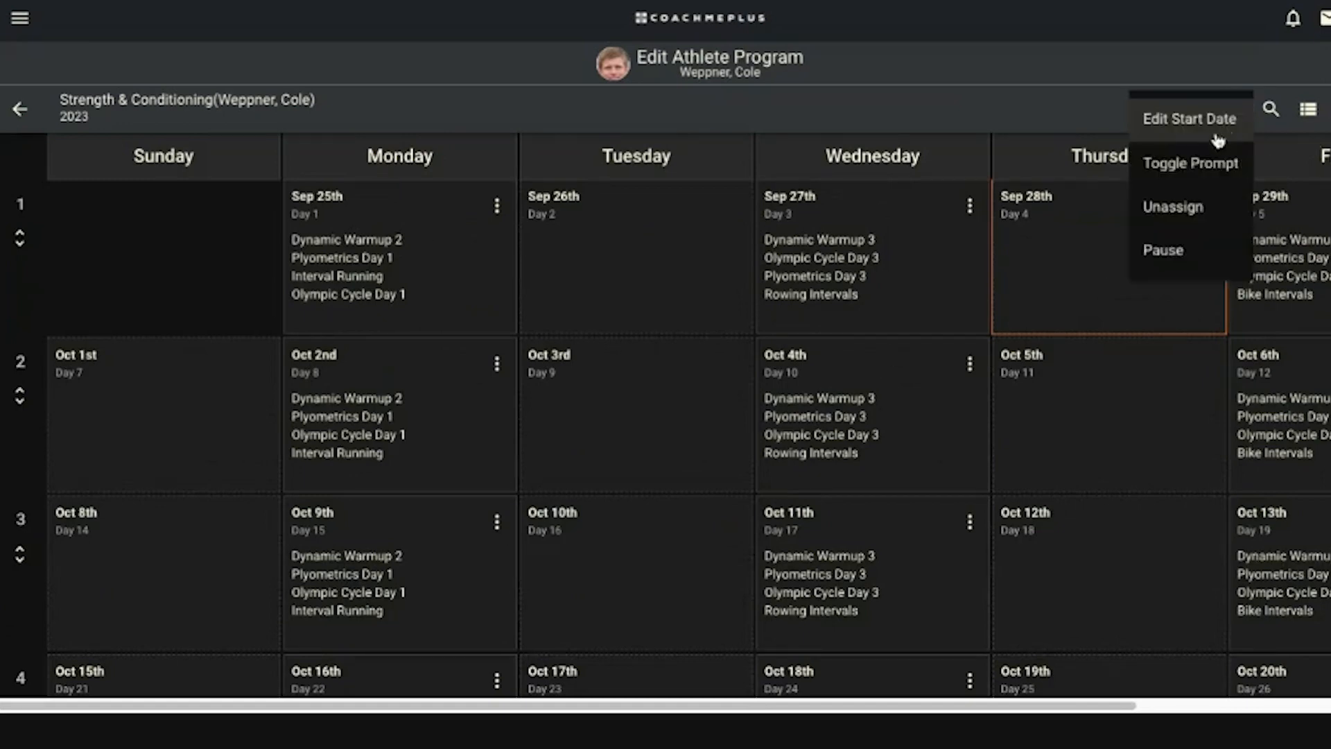
left_click(1215, 130)
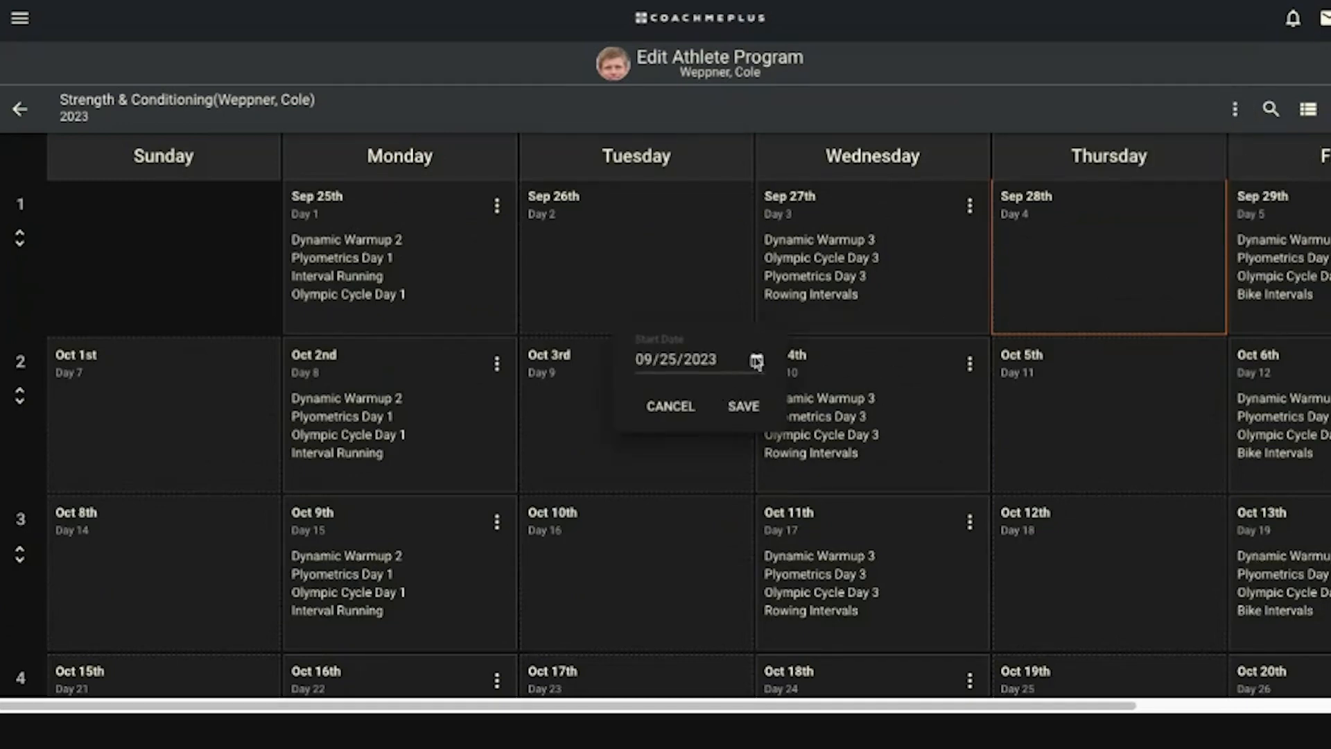
left_click(670, 407)
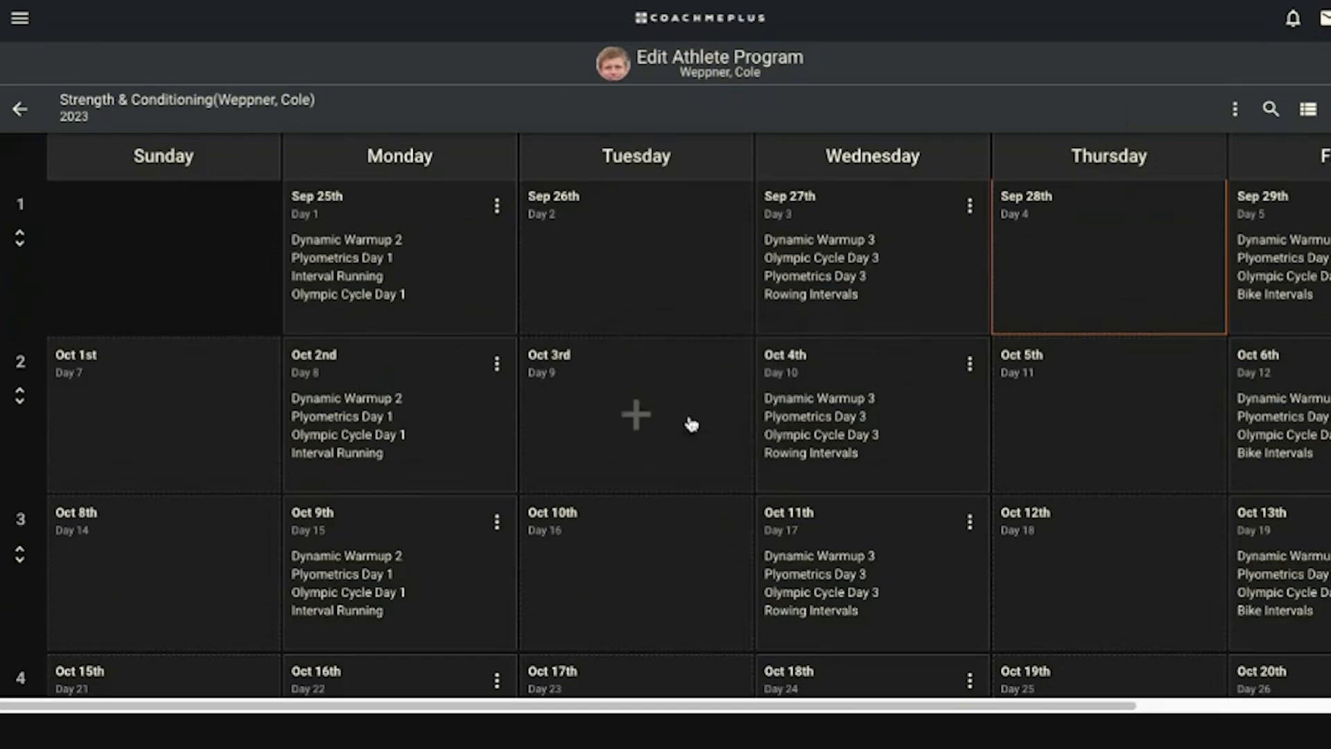
- Switch the program's Prompt on Home Screen setting off and back on, and close the setting
left_click(1235, 108)
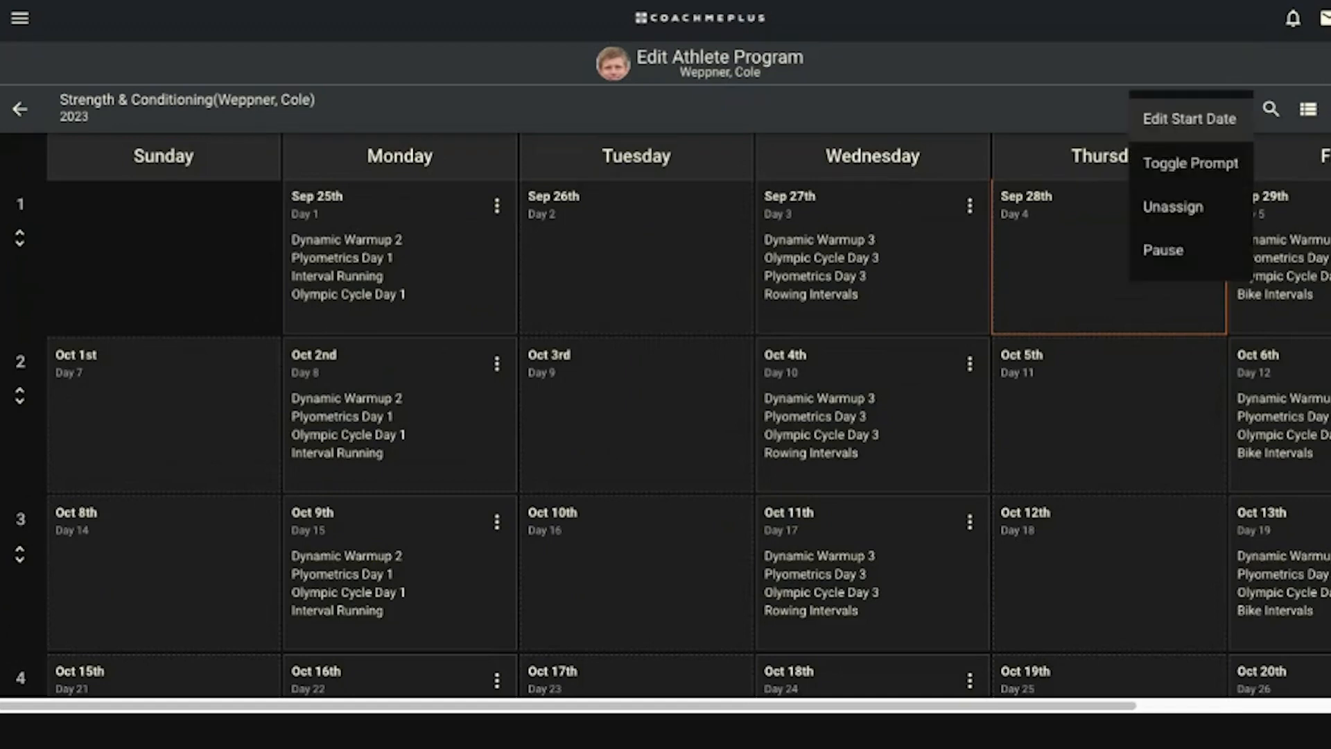
left_click(1207, 166)
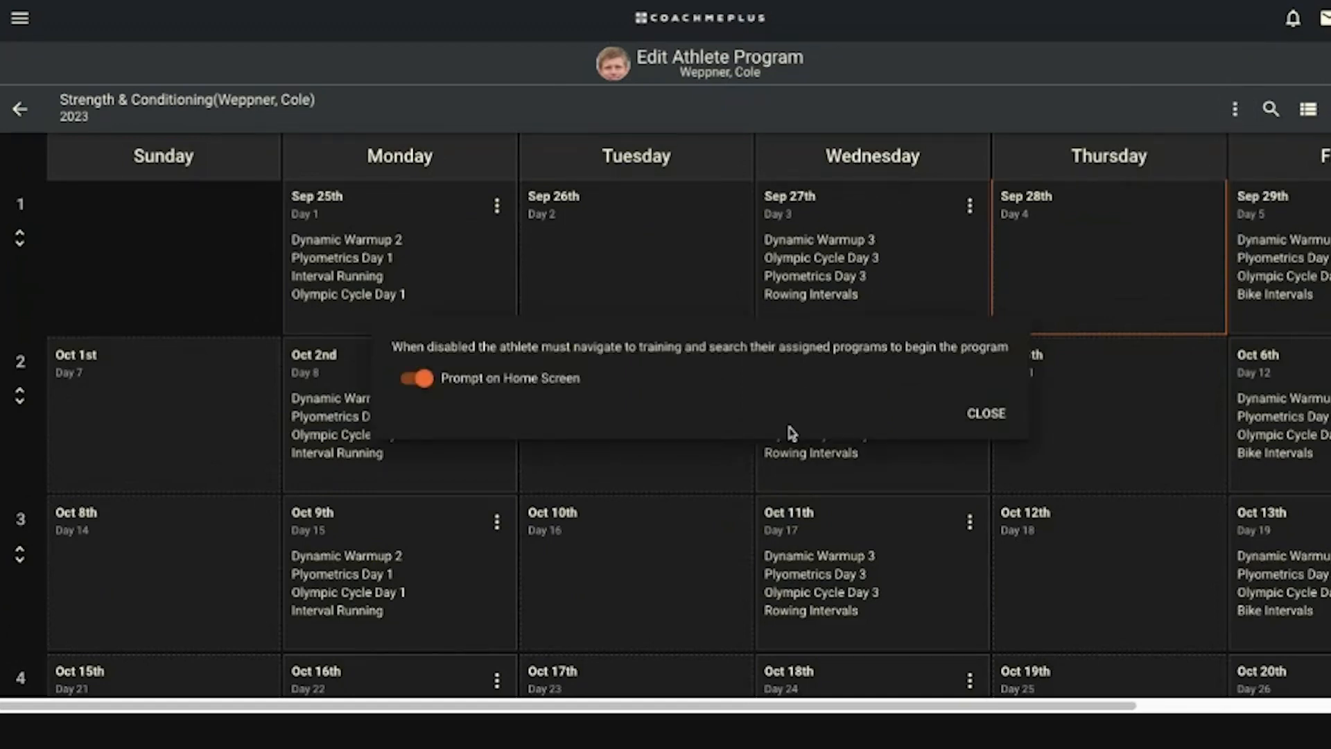
left_click(428, 380)
left_click(418, 378)
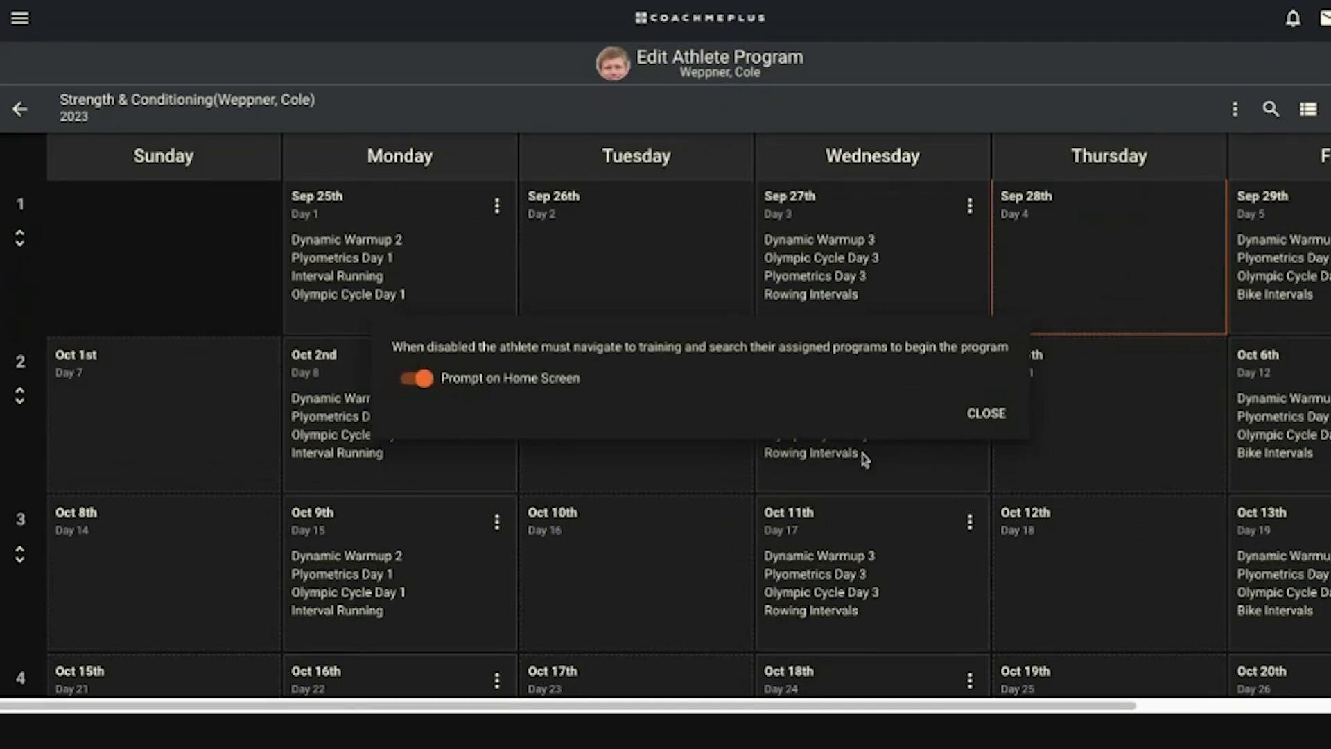
left_click(972, 414)
left_click(1231, 113)
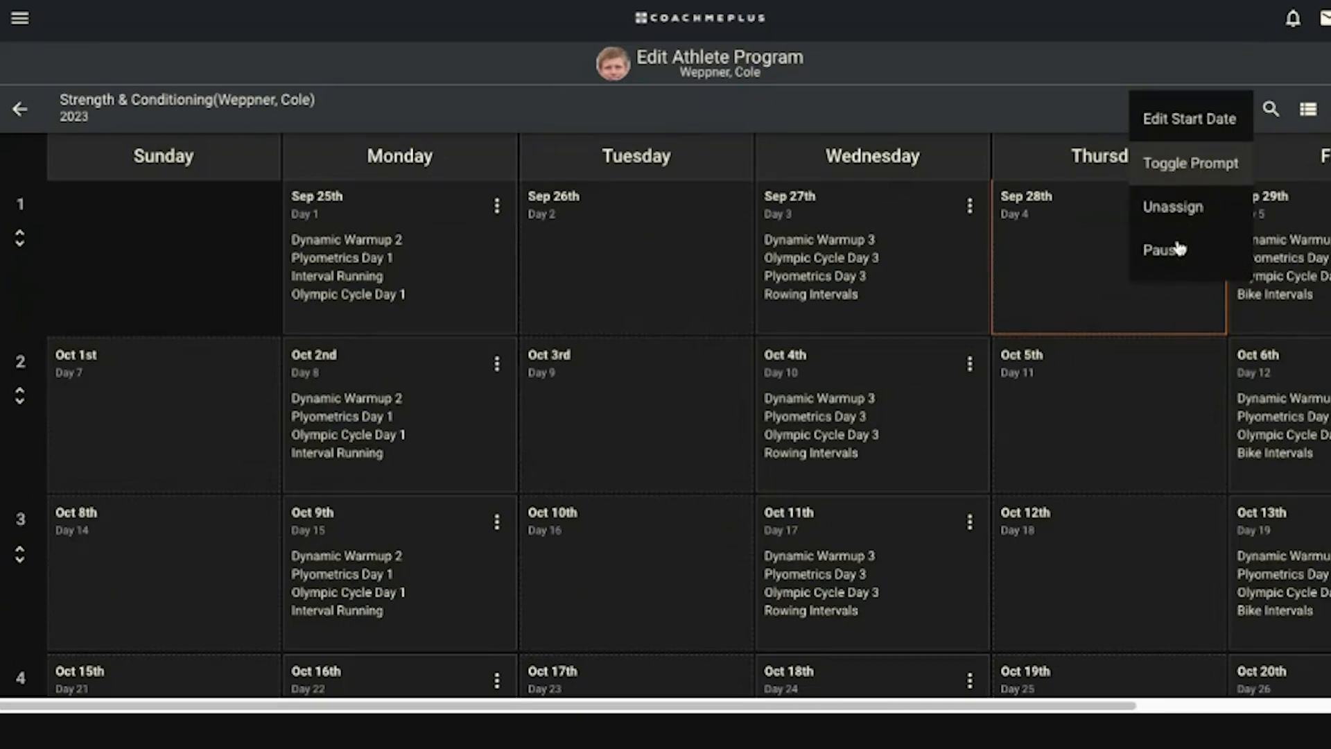
left_click(1068, 105)
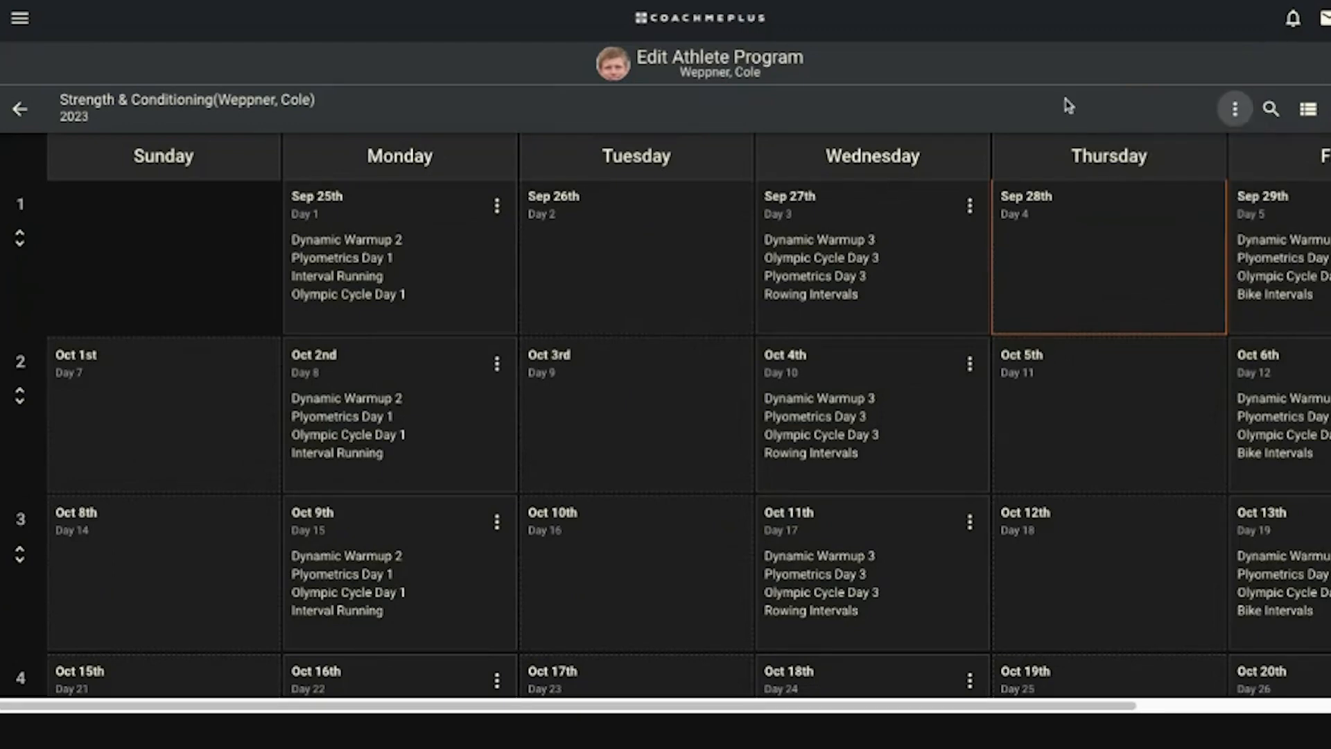
mouse_move(1074, 271)
left_click(1235, 109)
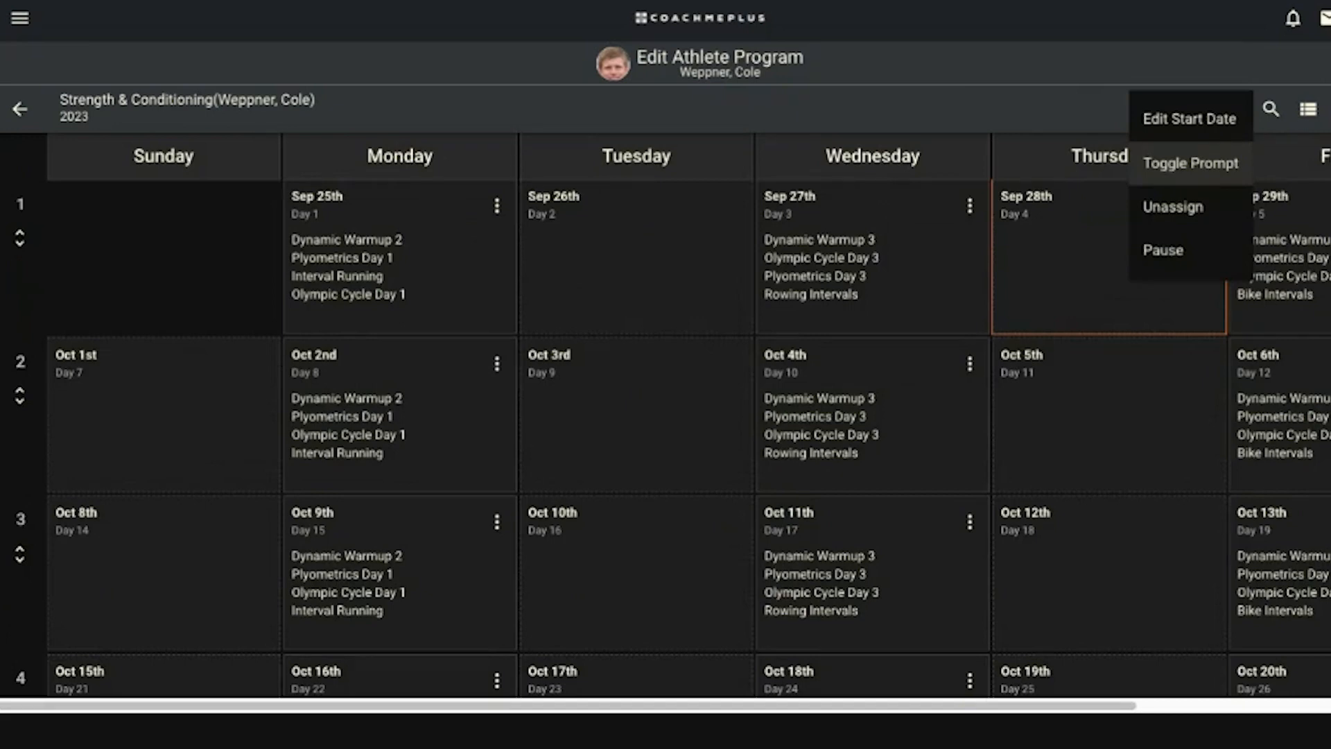
left_click(1059, 167)
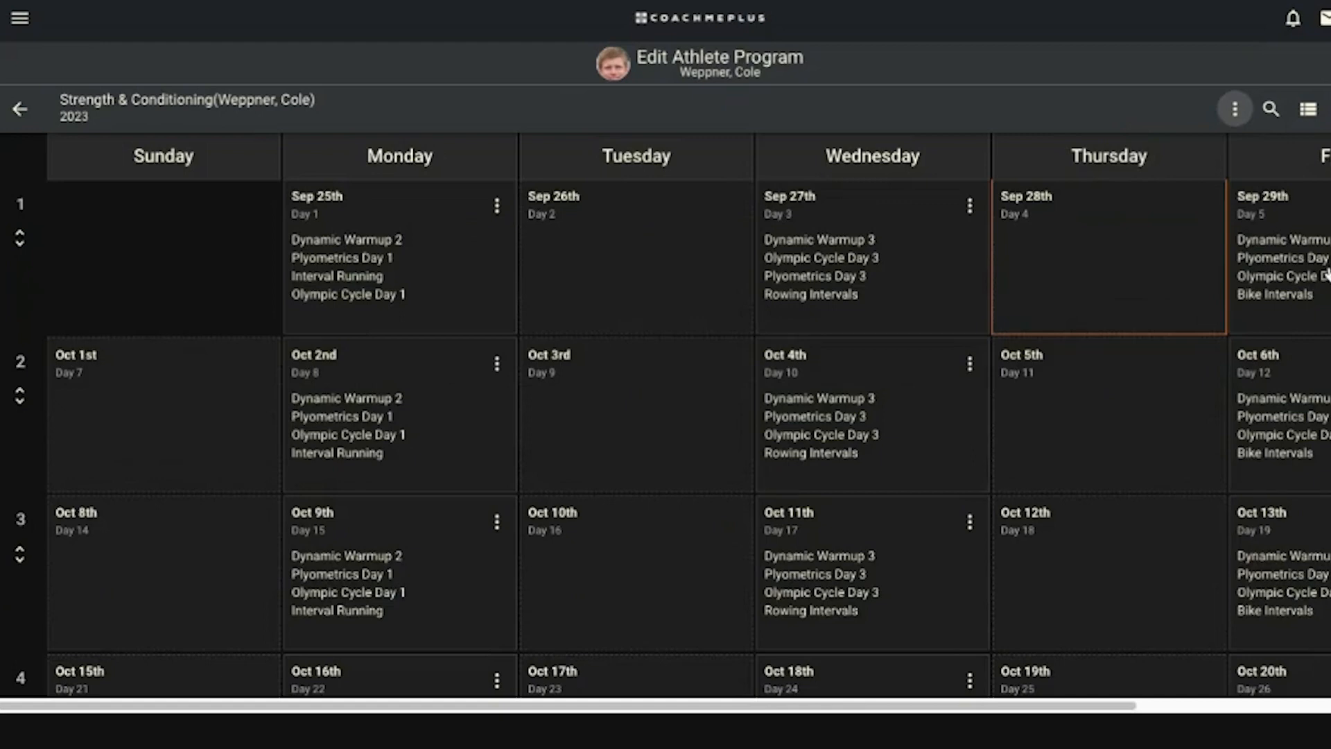
left_click(1235, 109)
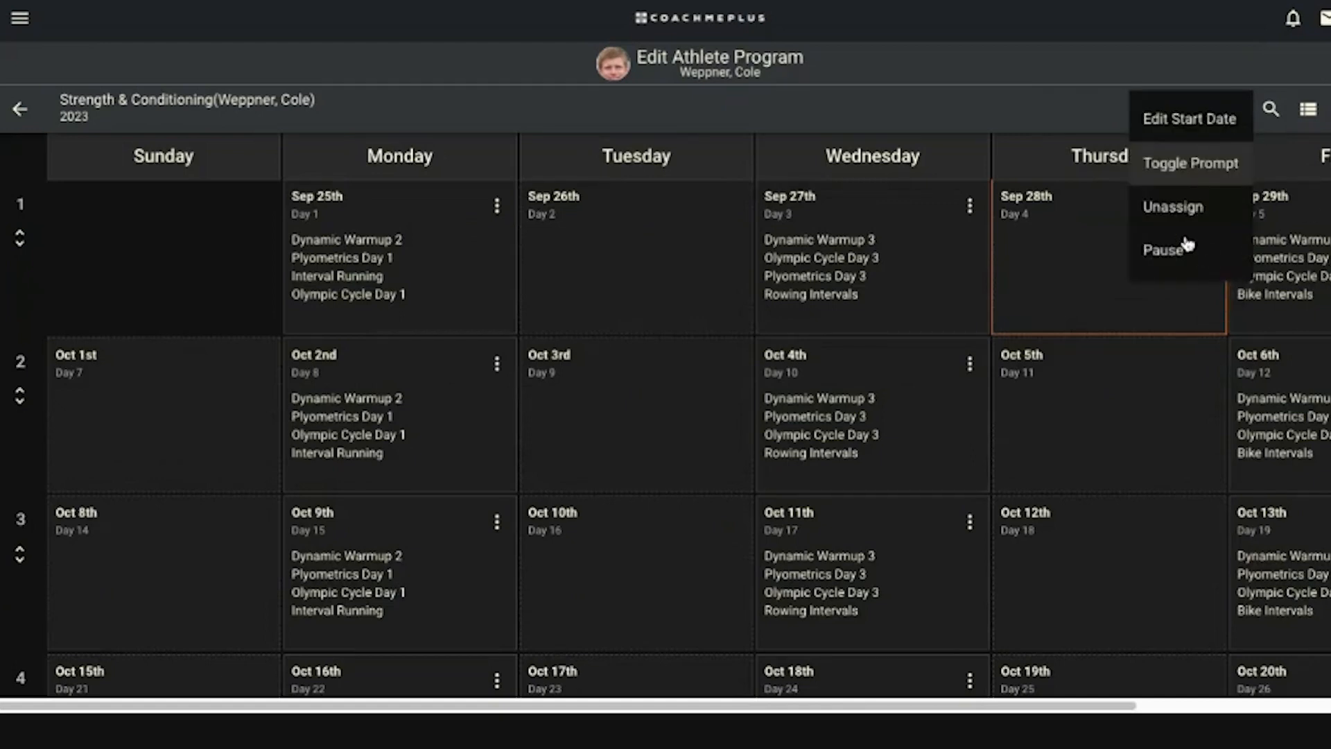
left_click(1067, 90)
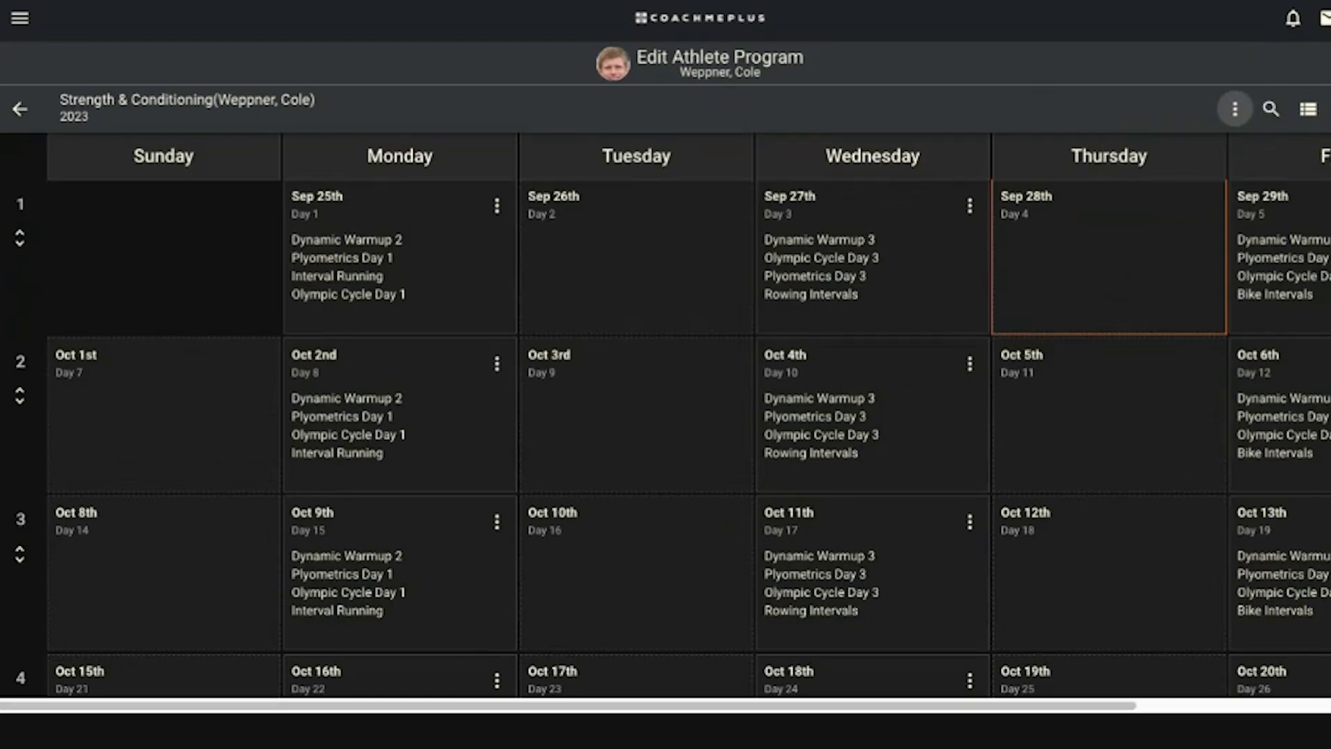
- Browse the program's exercises, search them for "squa", and show where Barbell Front Squat is scheduled
left_click(1271, 109)
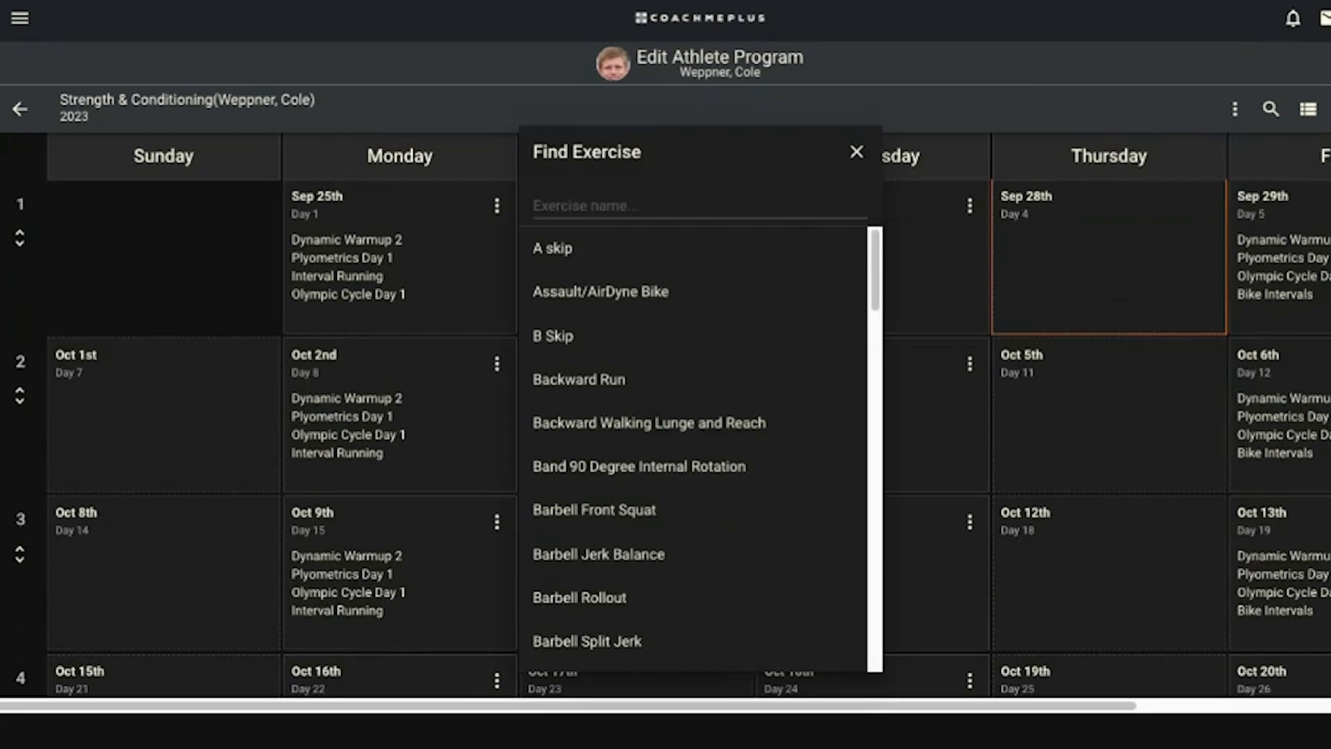
scroll(693, 430, "down", 9)
scroll(694, 430, "up", 9)
left_click(625, 199)
type("sqau")
key("BackSpace")
key("BackSpace")
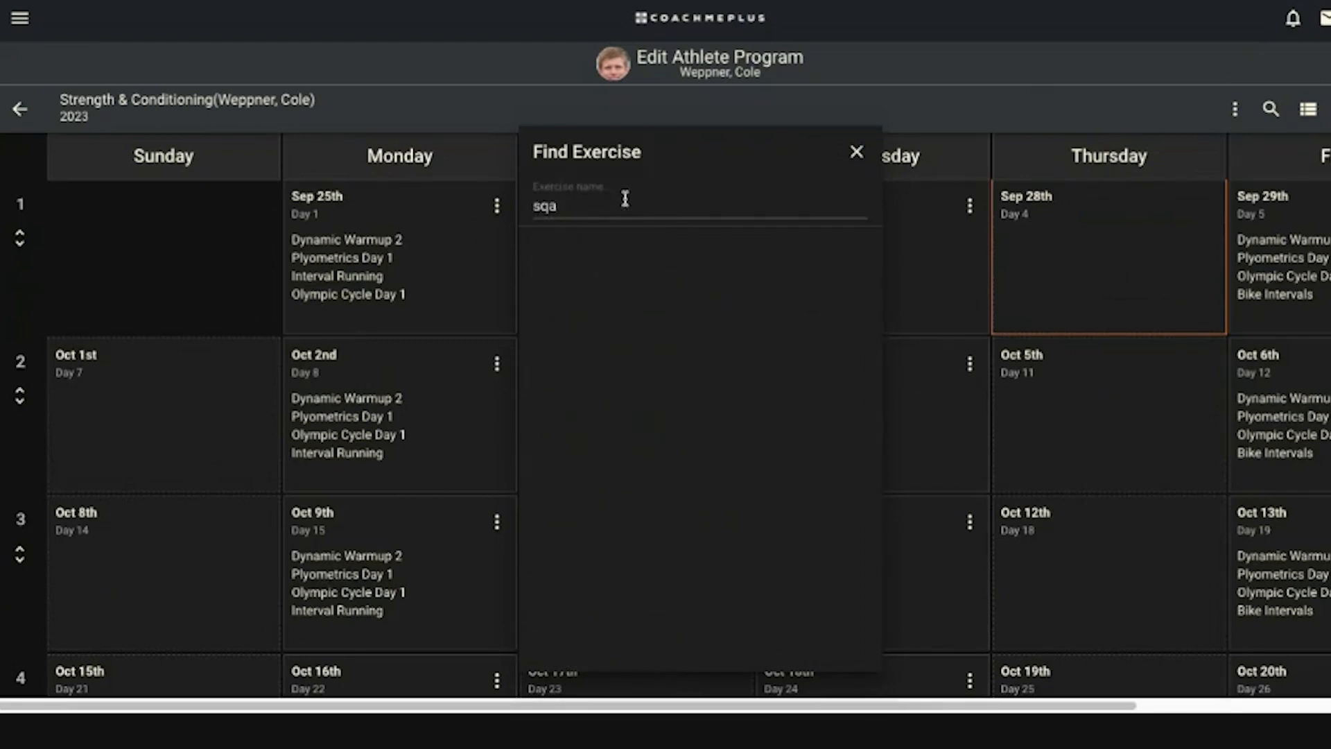
type("ua")
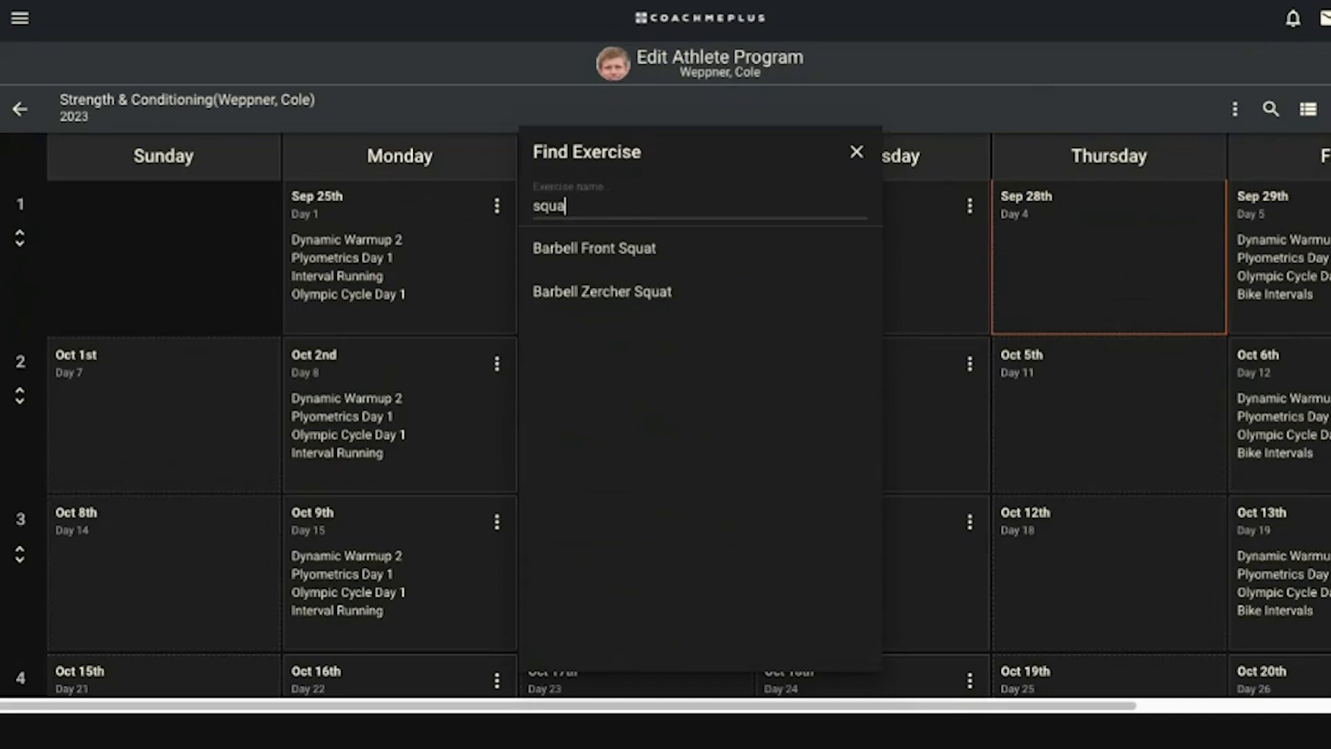
left_click(594, 248)
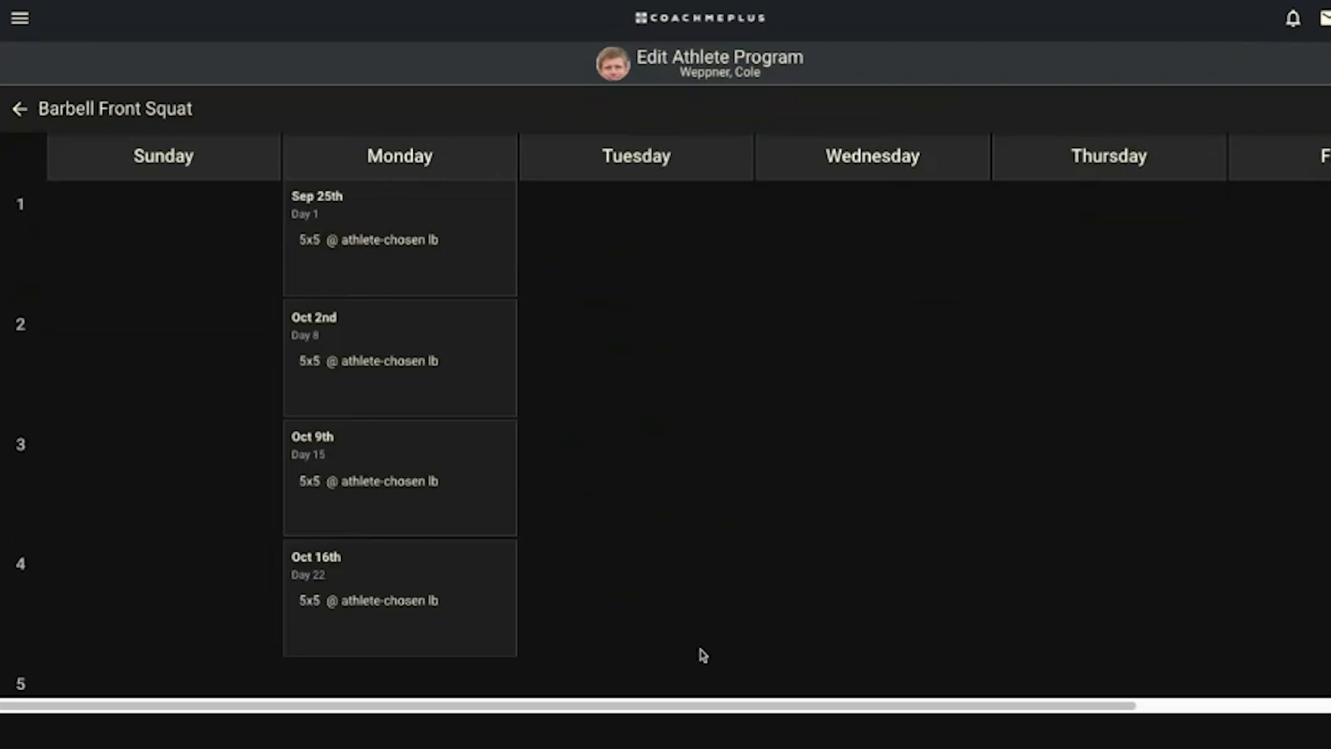
- Choose to customize the Sep 25th day of Barbell Front Squat for this athlete, and return to the program calendar
left_click(397, 251)
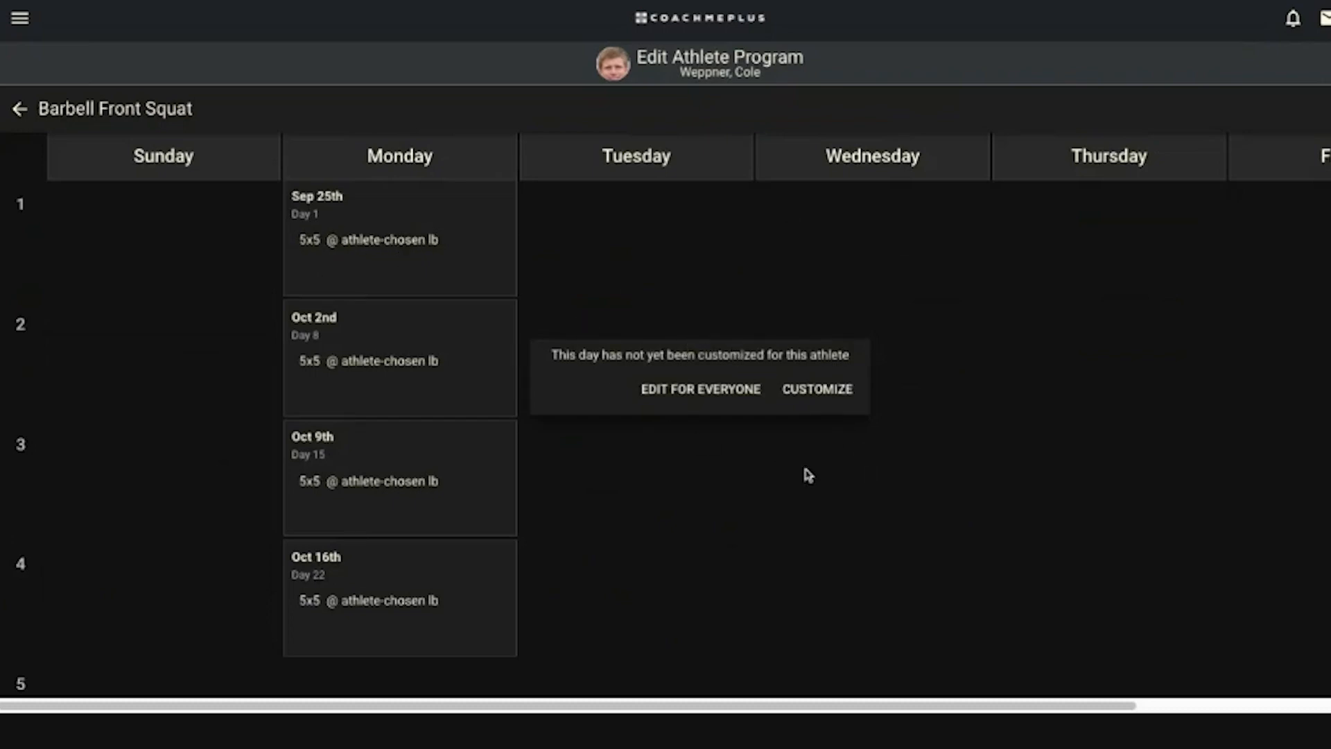
left_click(801, 396)
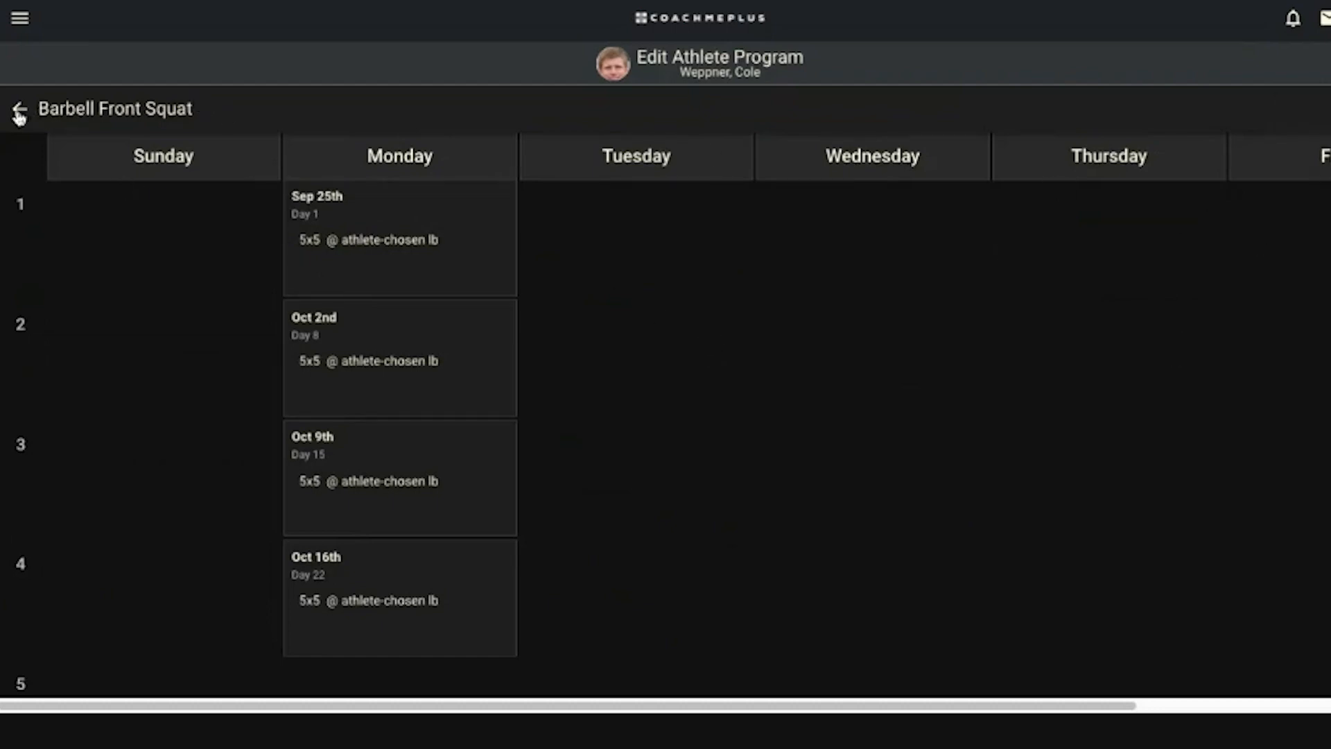
left_click(19, 109)
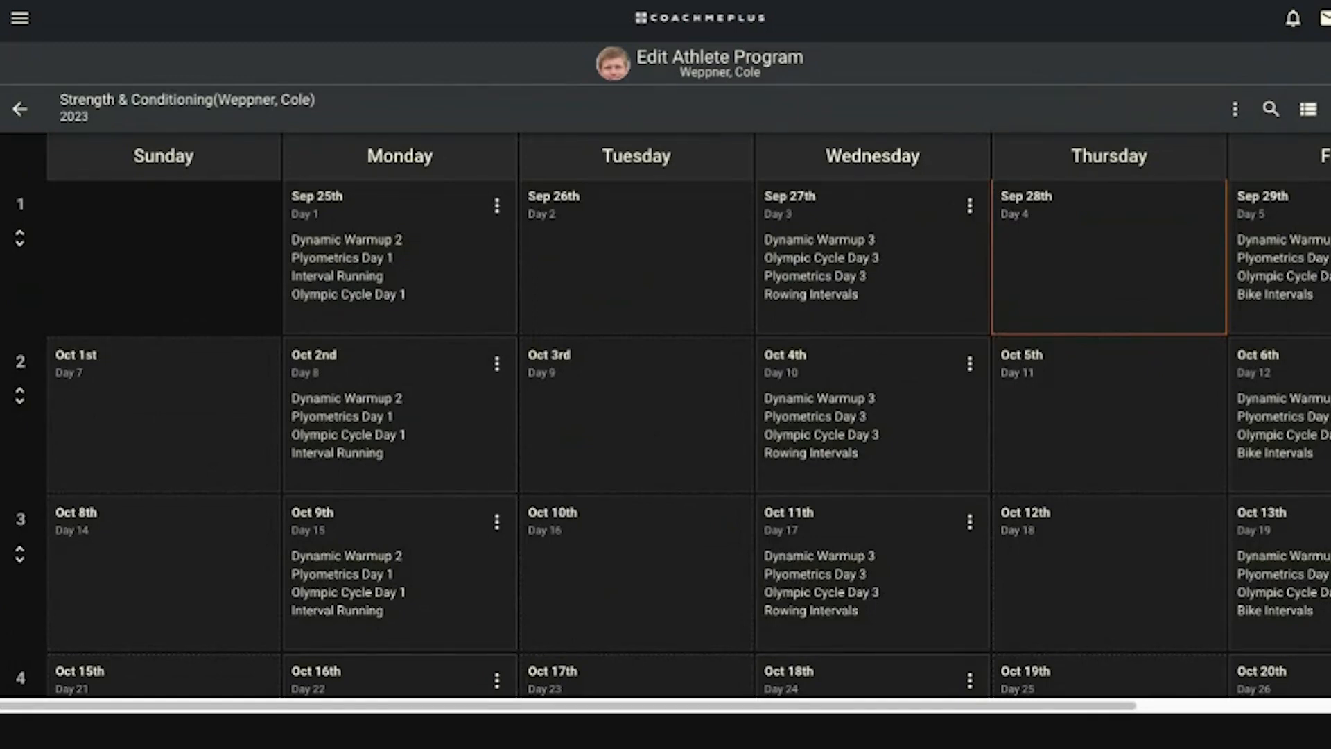
- Review the program days in list form from Day 1 to Day 26, and switch back to the calendar view
left_click(1308, 109)
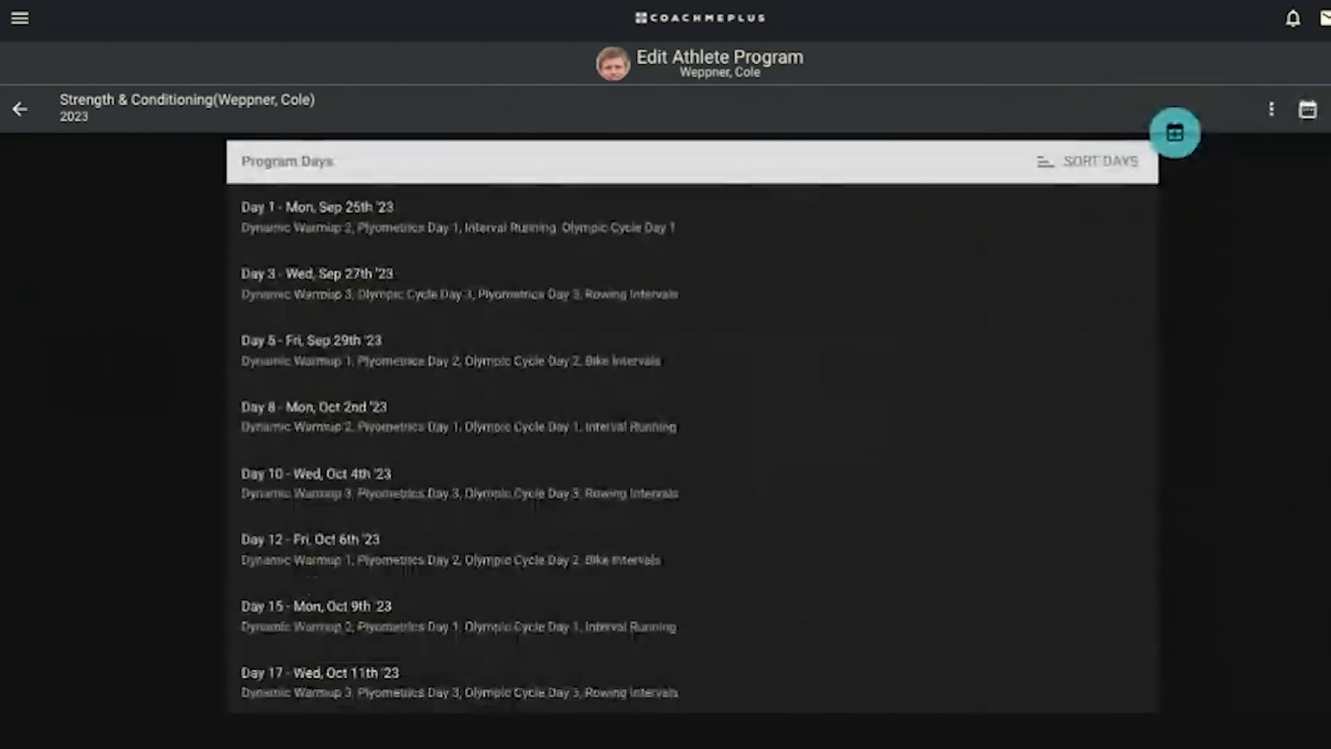
scroll(1171, 579, "down", 4)
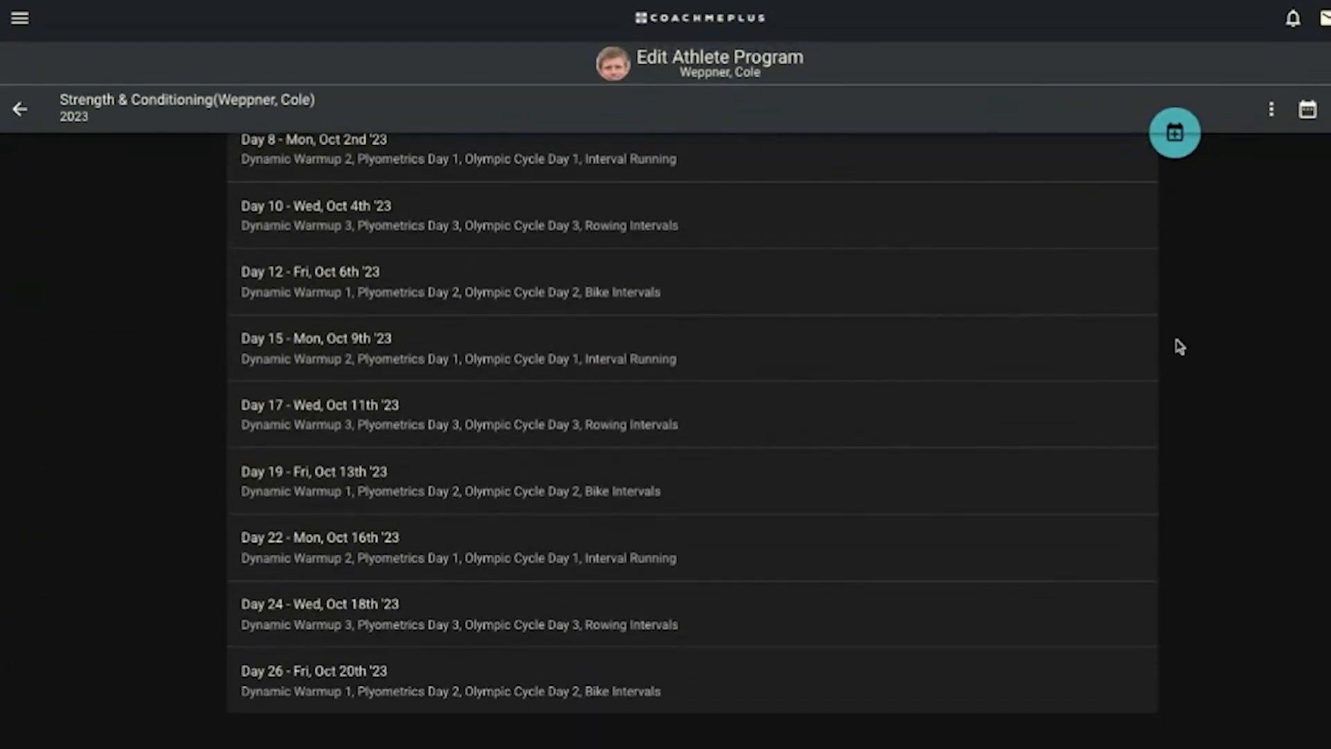
scroll(1179, 343, "up", 5)
left_click(1308, 109)
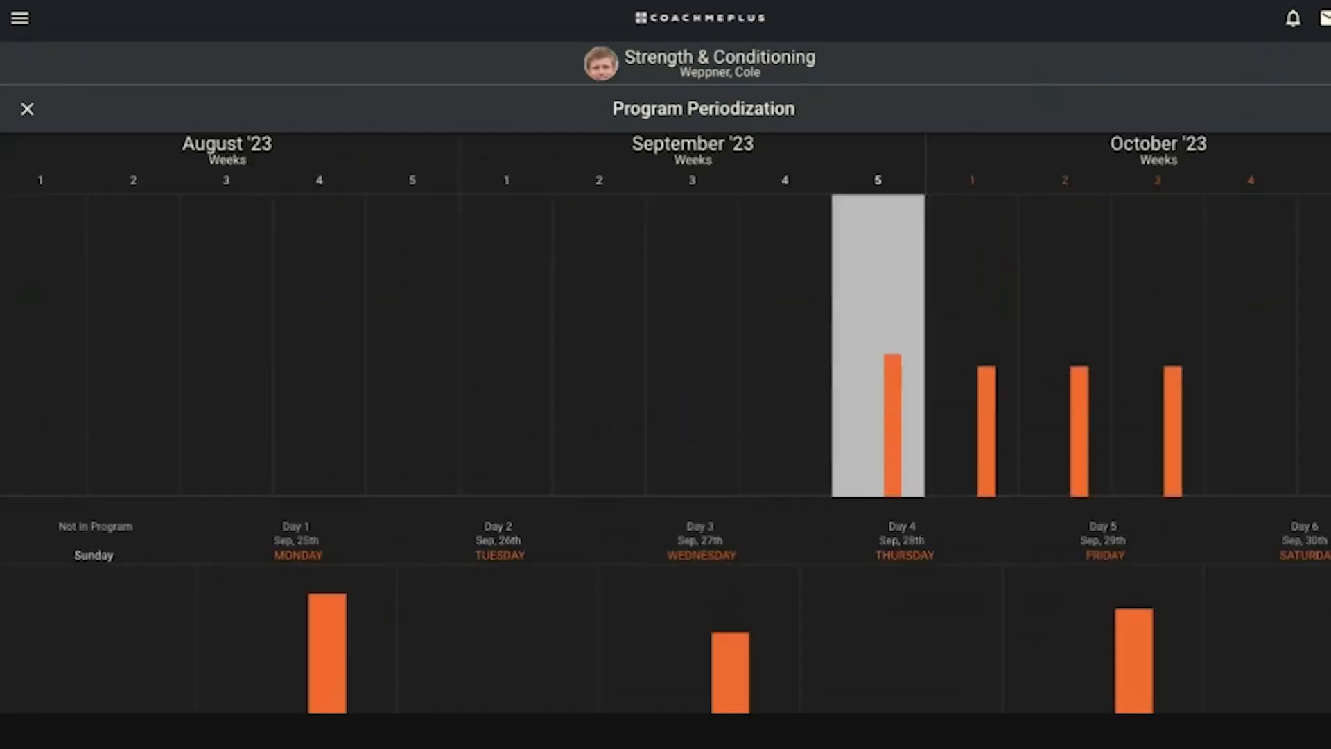
- Examine the weekly and daily volume, volume load and intensity in the Program Periodization charts, and close them
mouse_move(898, 389)
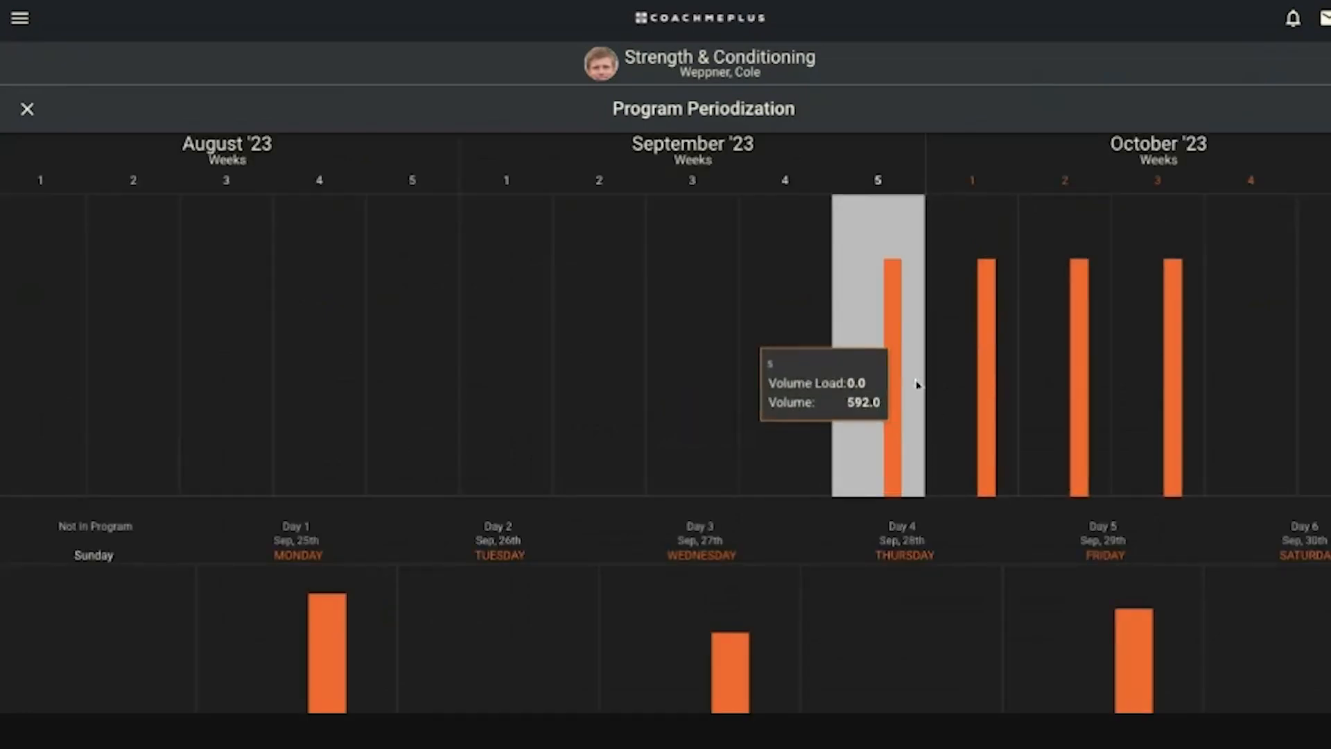
mouse_move(988, 369)
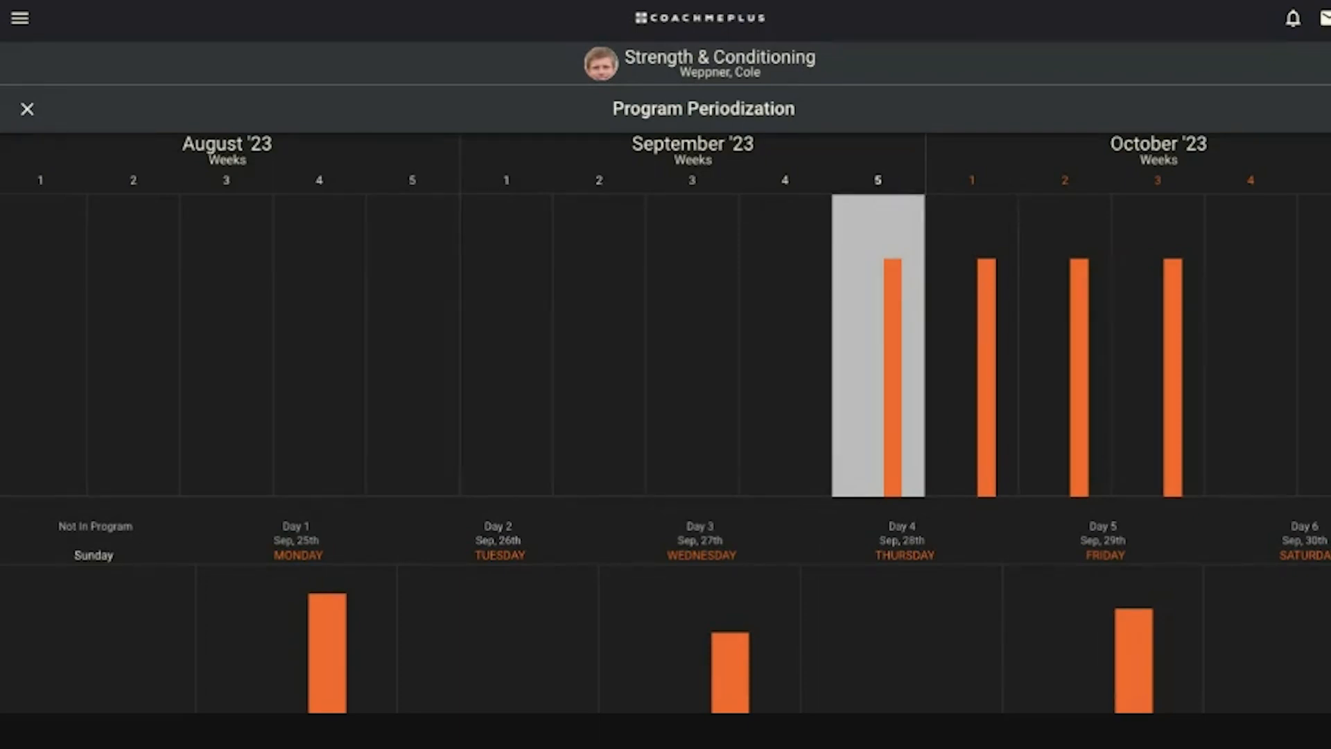
scroll(666, 416, "down", 2)
mouse_move(347, 575)
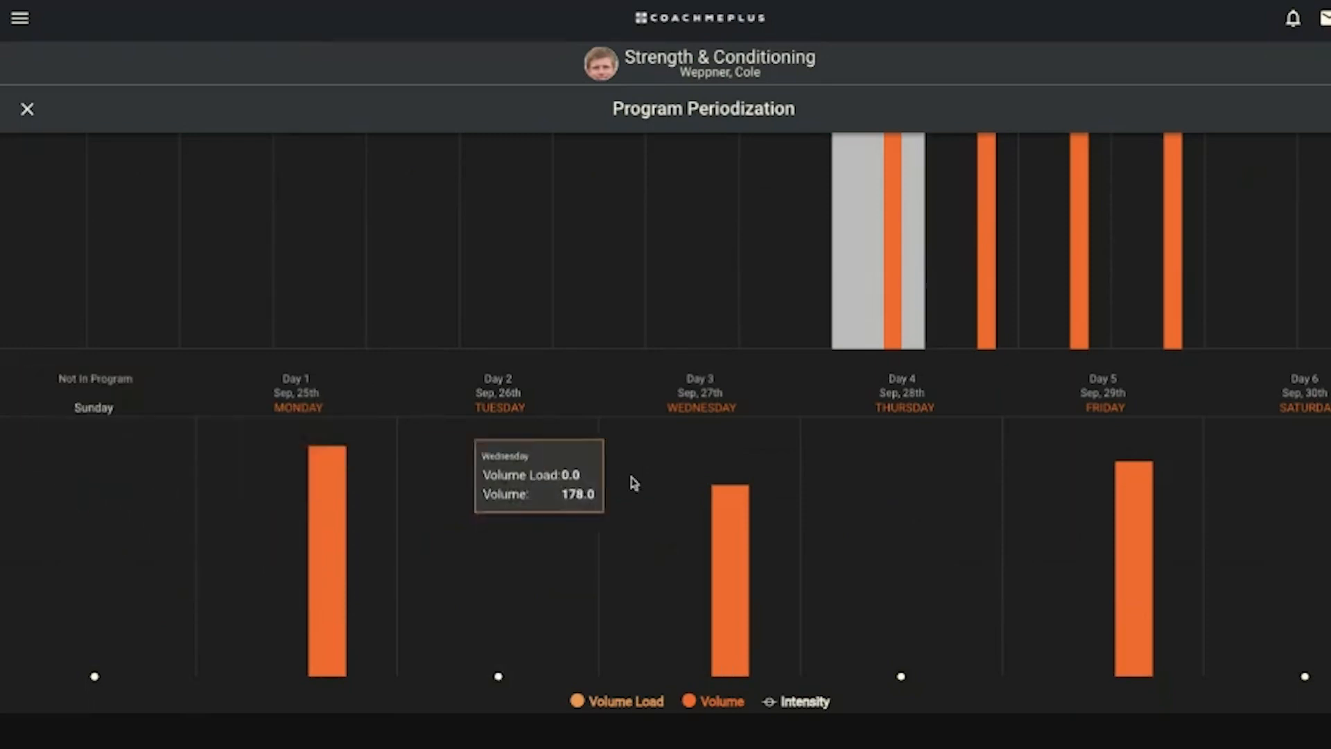
mouse_move(726, 550)
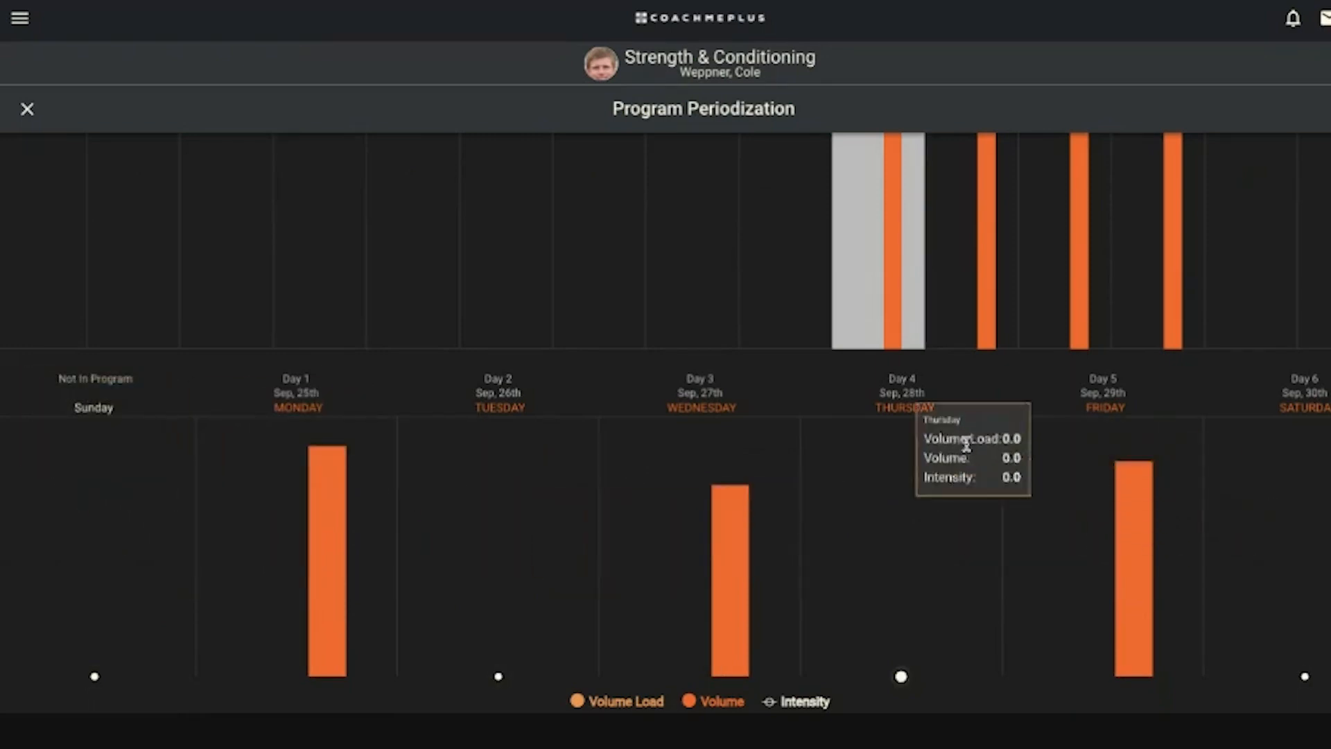
scroll(960, 444, "up", 2)
mouse_move(1134, 553)
scroll(1132, 551, "down", 2)
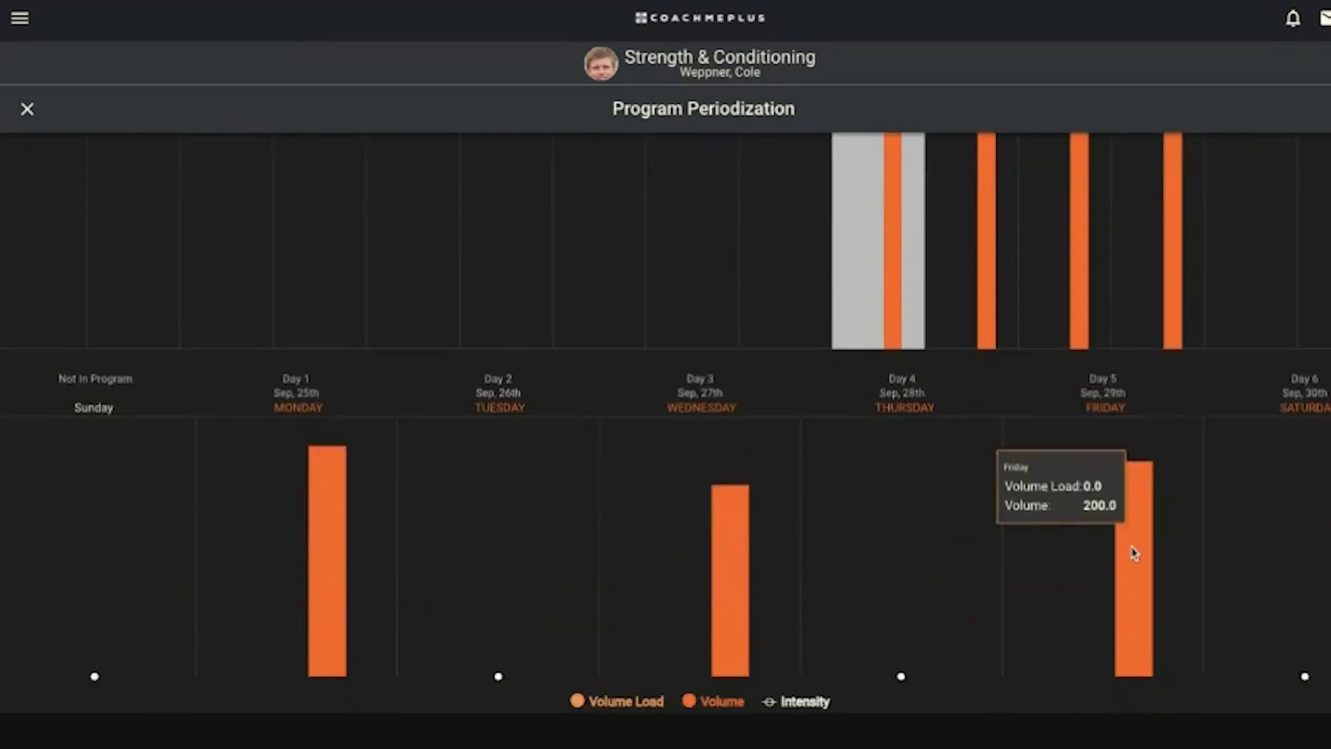
scroll(1133, 551, "up", 1)
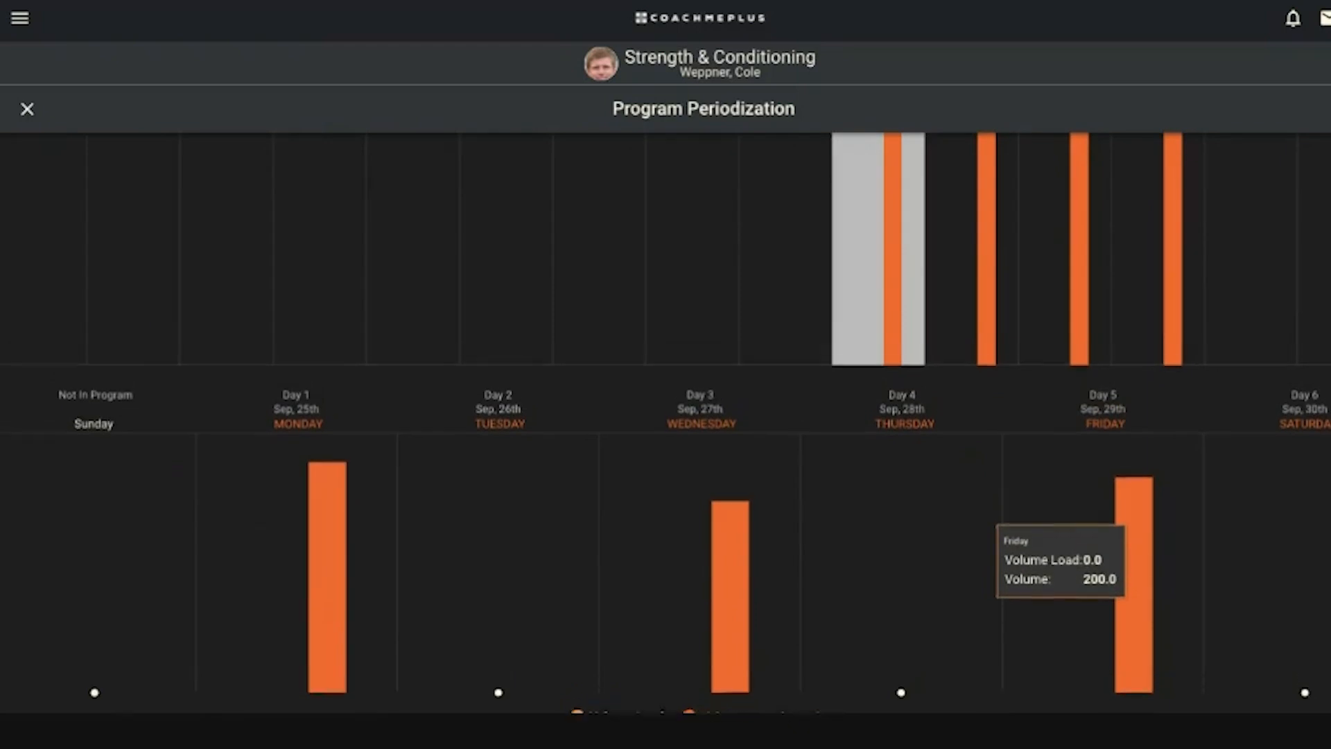
scroll(1132, 551, "up", 3)
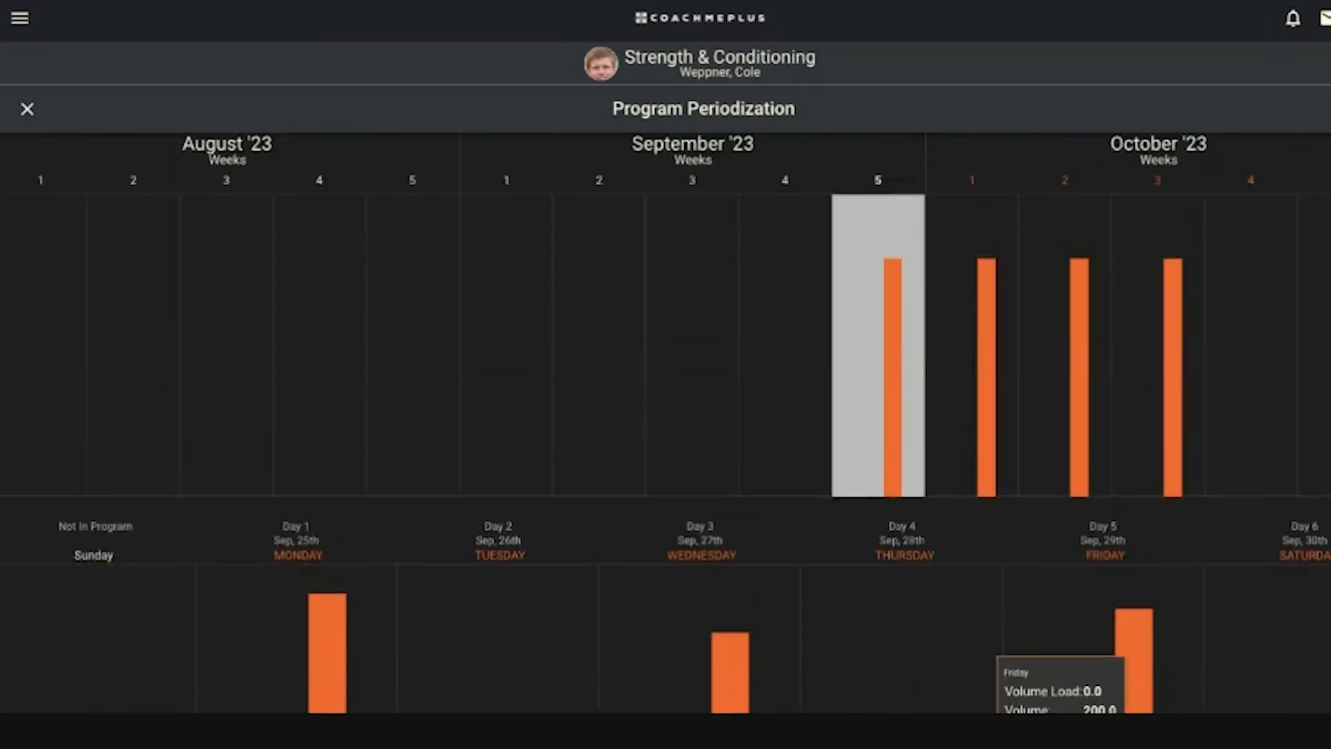
mouse_move(891, 335)
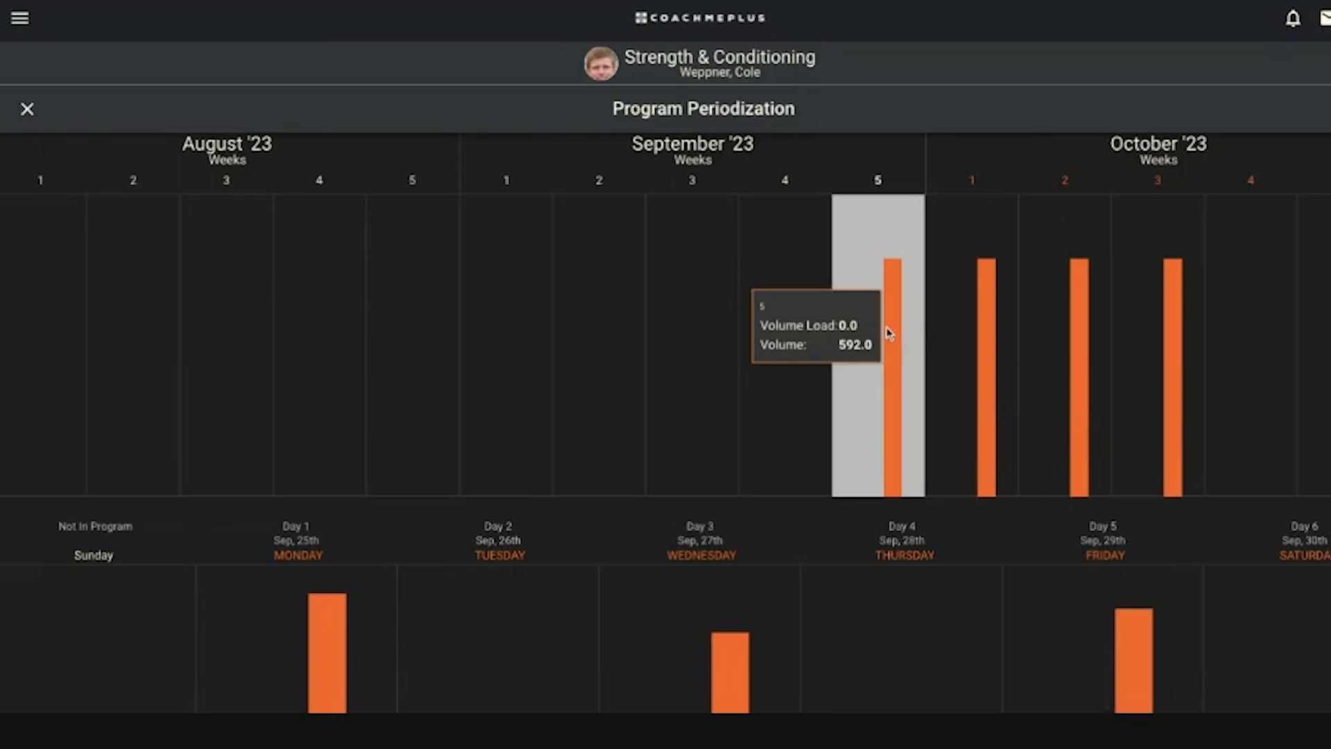
left_click(27, 108)
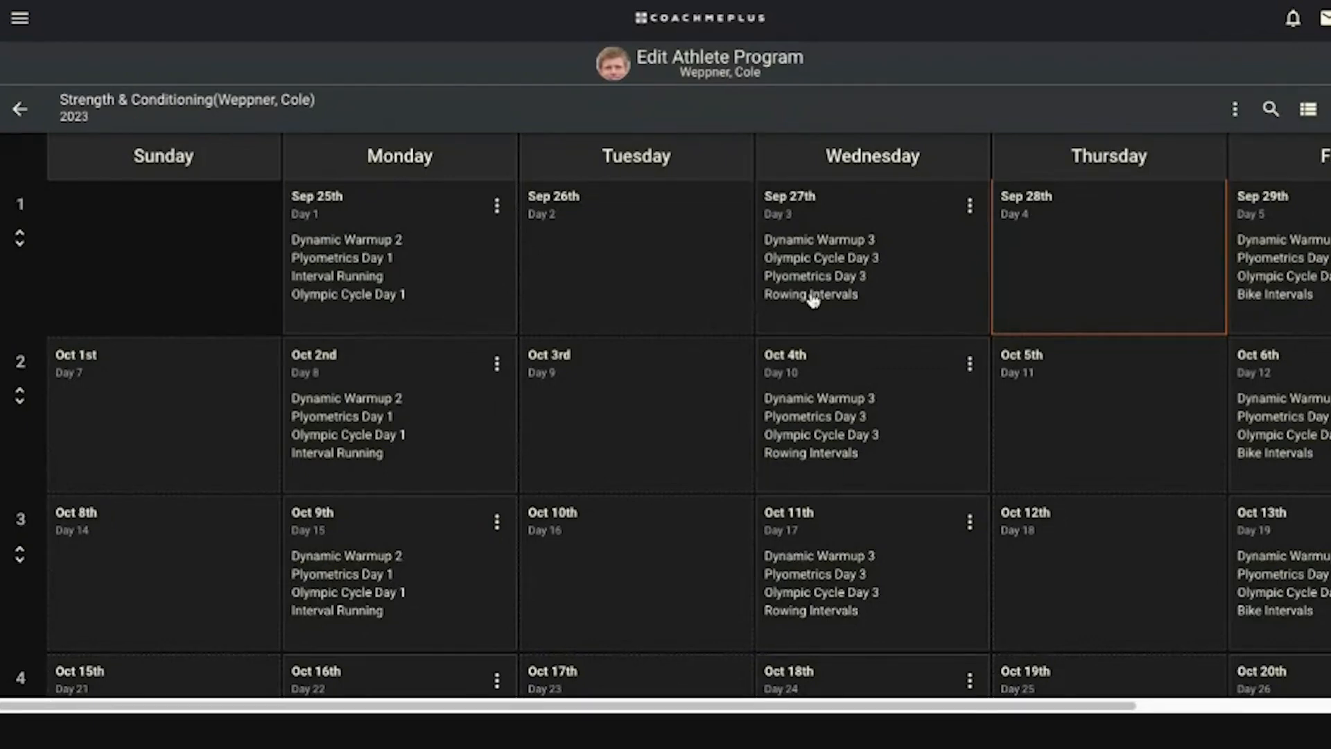
- Customize Day 5 (Fri, Sep 29th) for this athlete and review its circuits down to Bike Intervals
left_click(1268, 264)
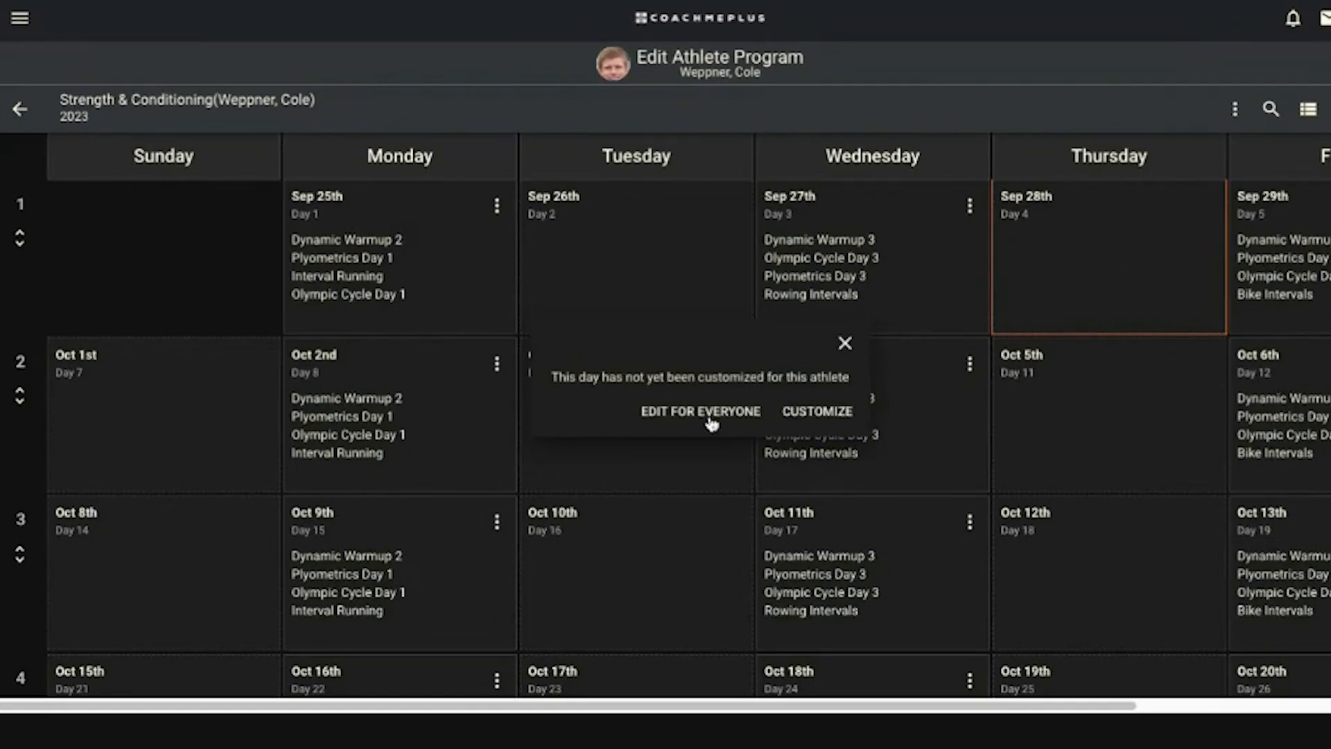
left_click(796, 416)
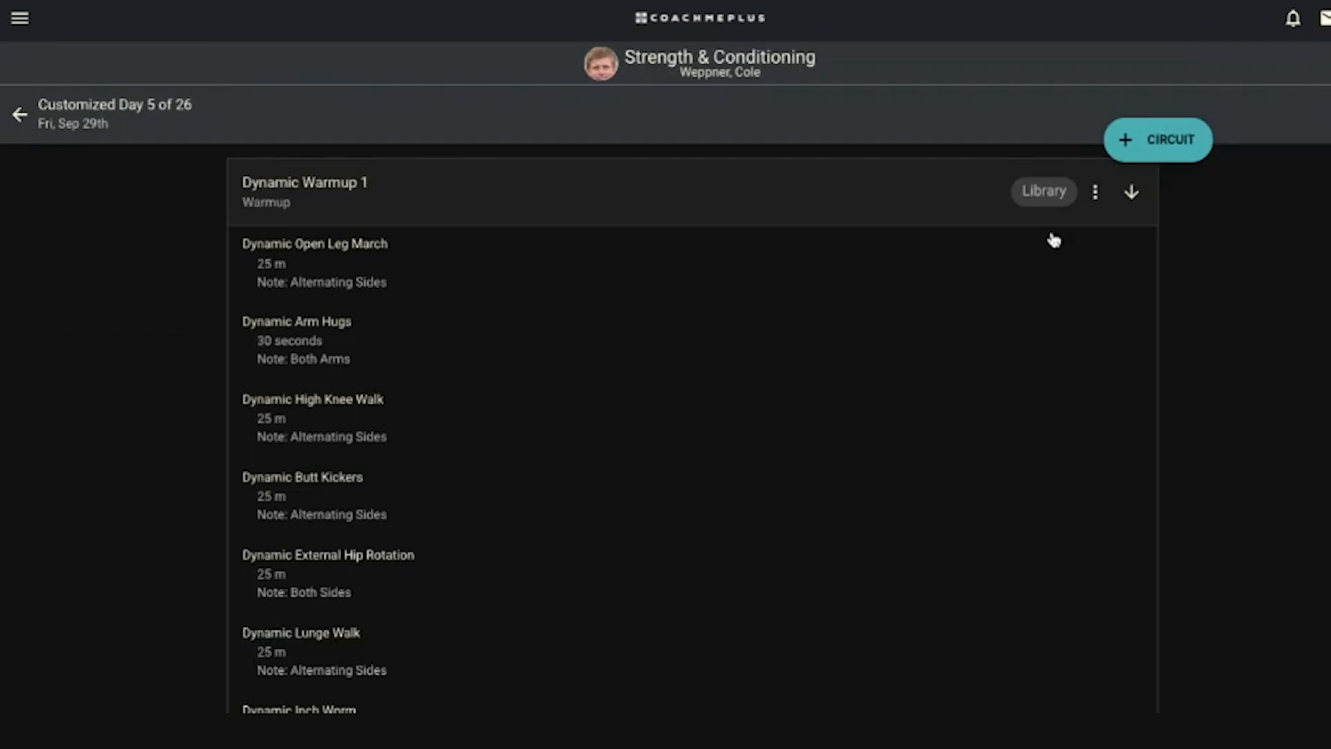
scroll(1049, 339, "down", 5)
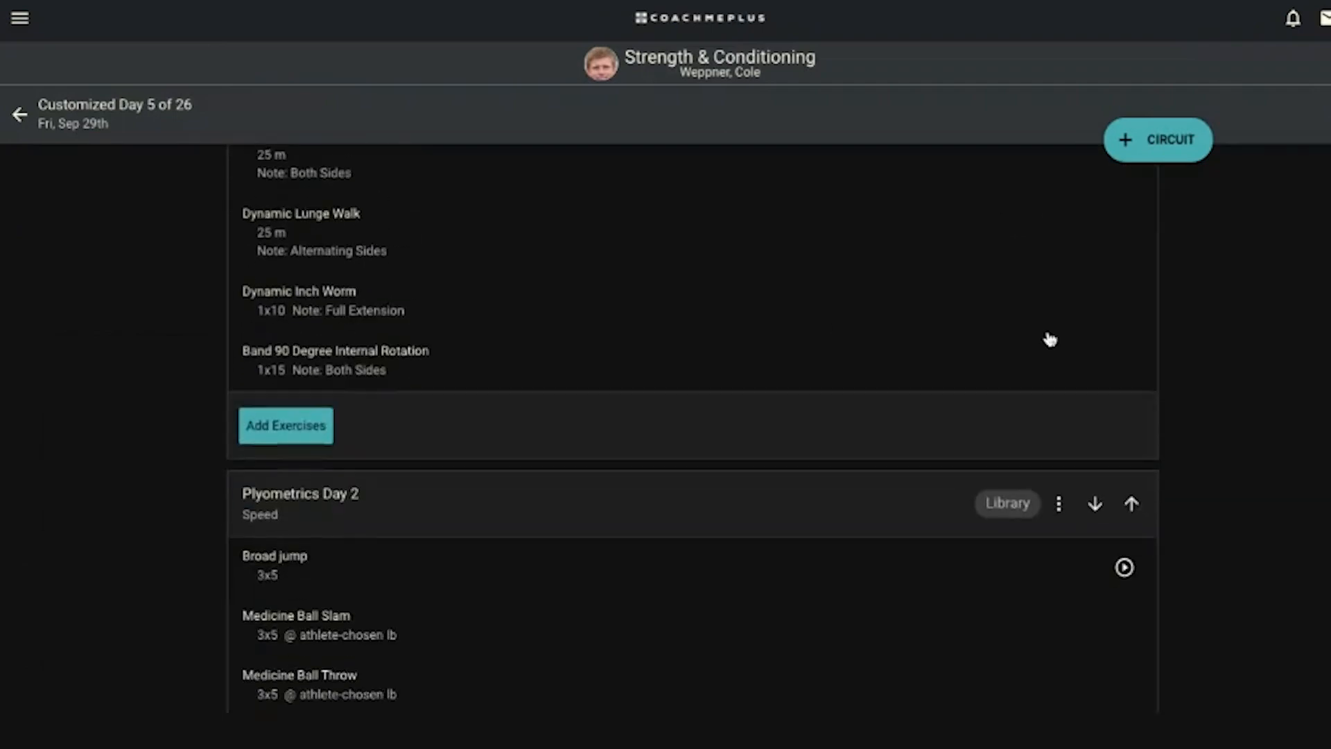
scroll(1005, 504, "down", 6)
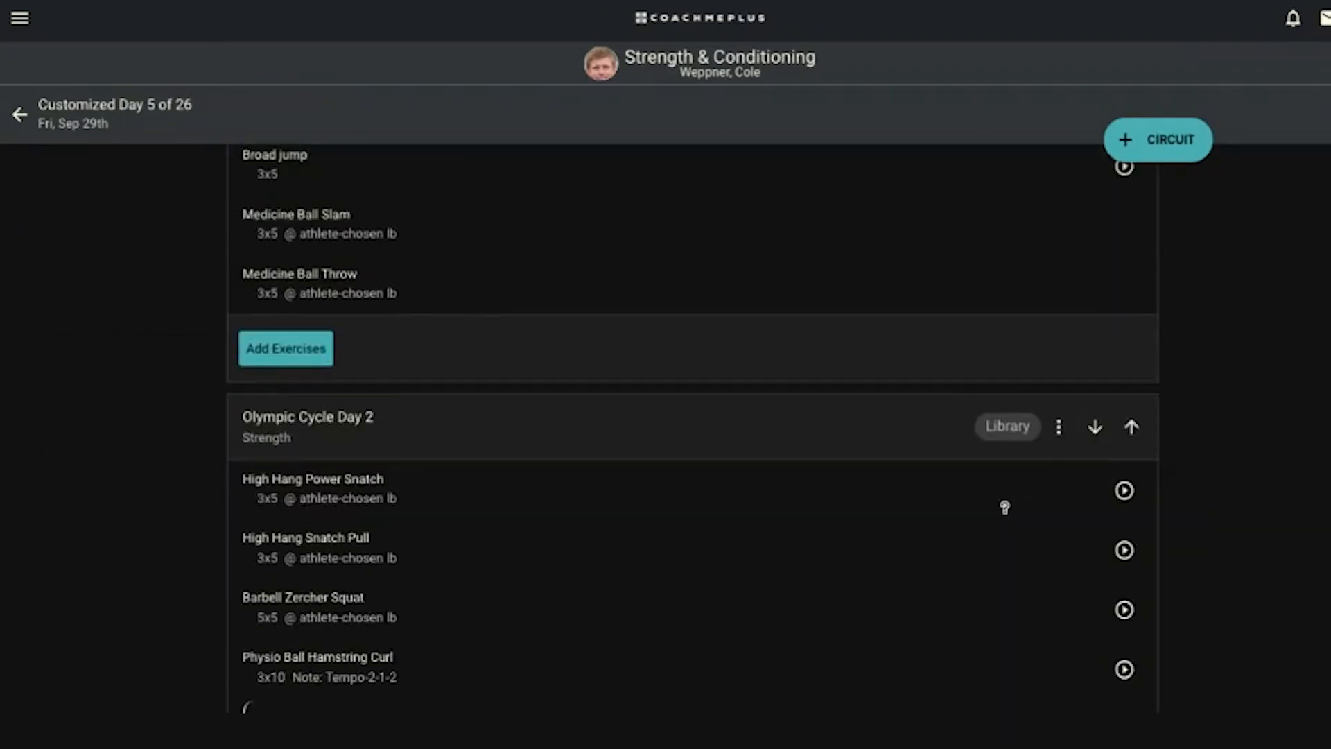
scroll(1005, 507, "down", 8)
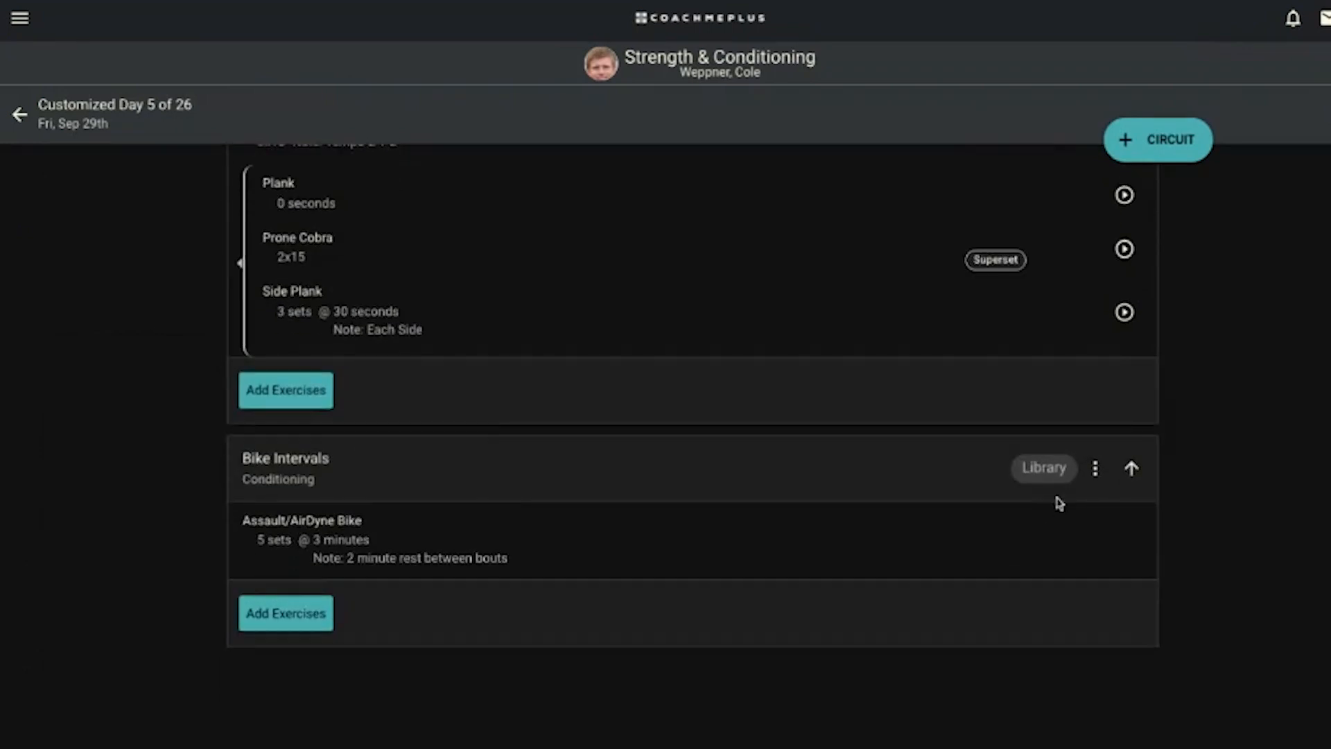
- Customize the Bike Intervals circuit for this day, cancel the exercise selection, and check the circuit's available options
left_click(1094, 476)
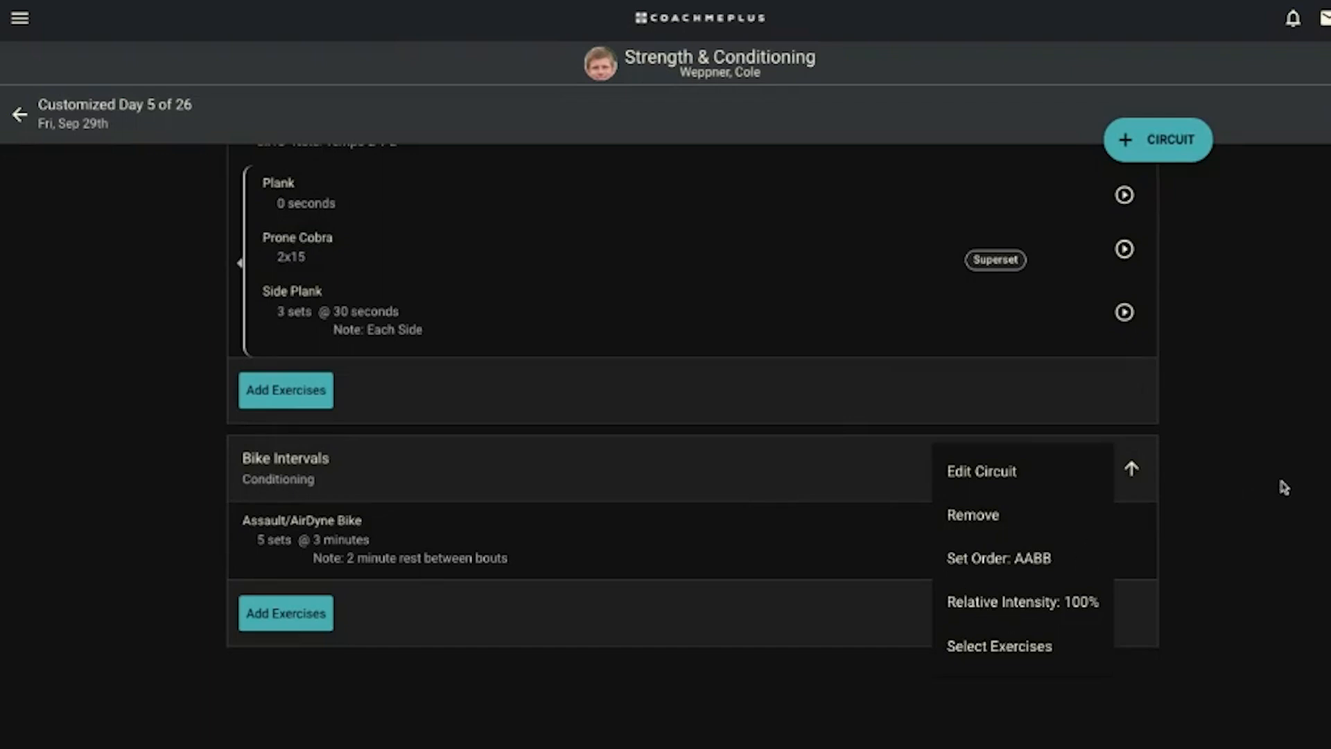
left_click(998, 647)
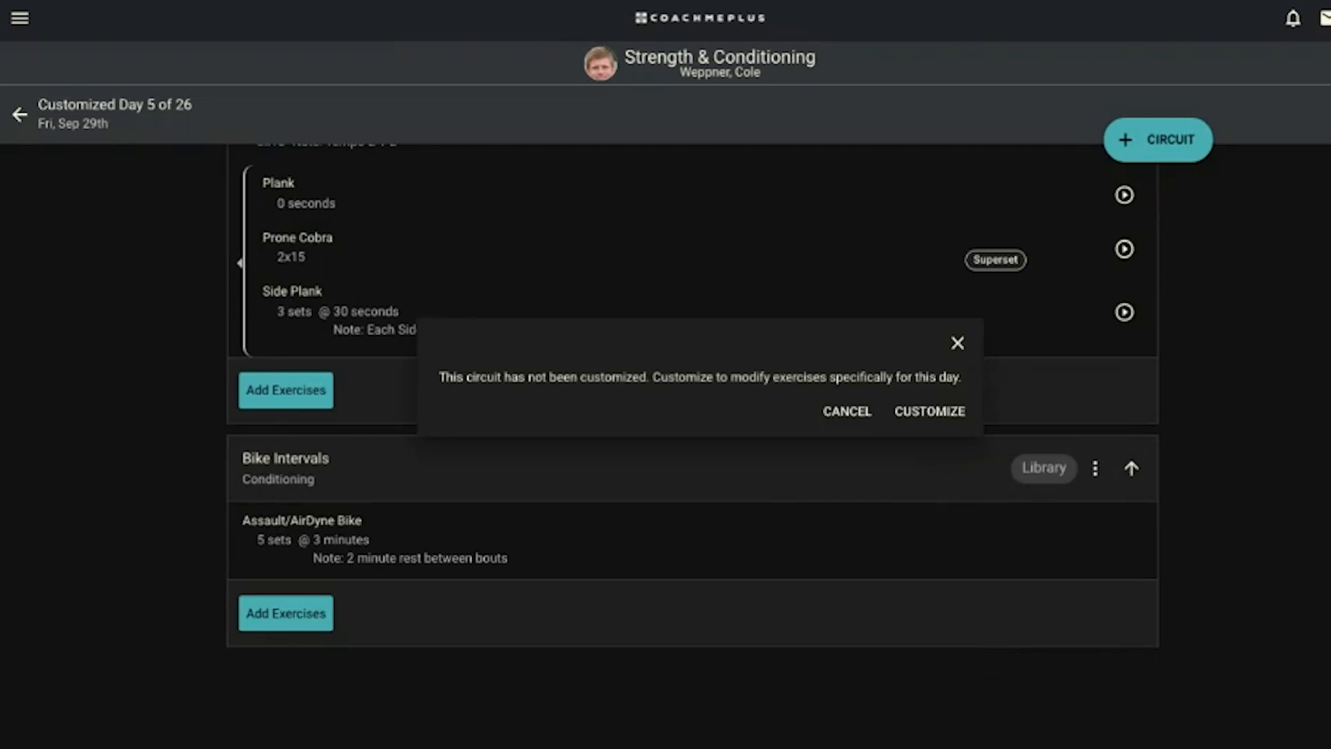
left_click(954, 422)
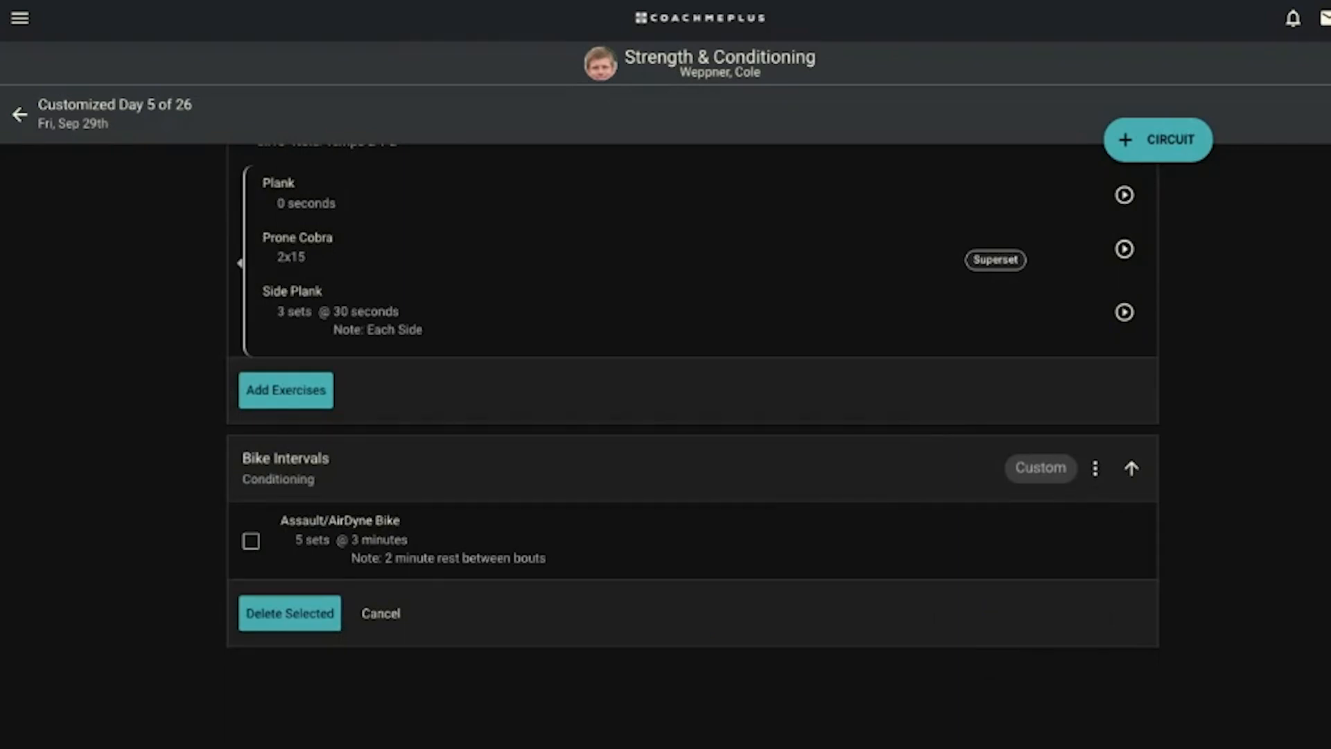
left_click(379, 614)
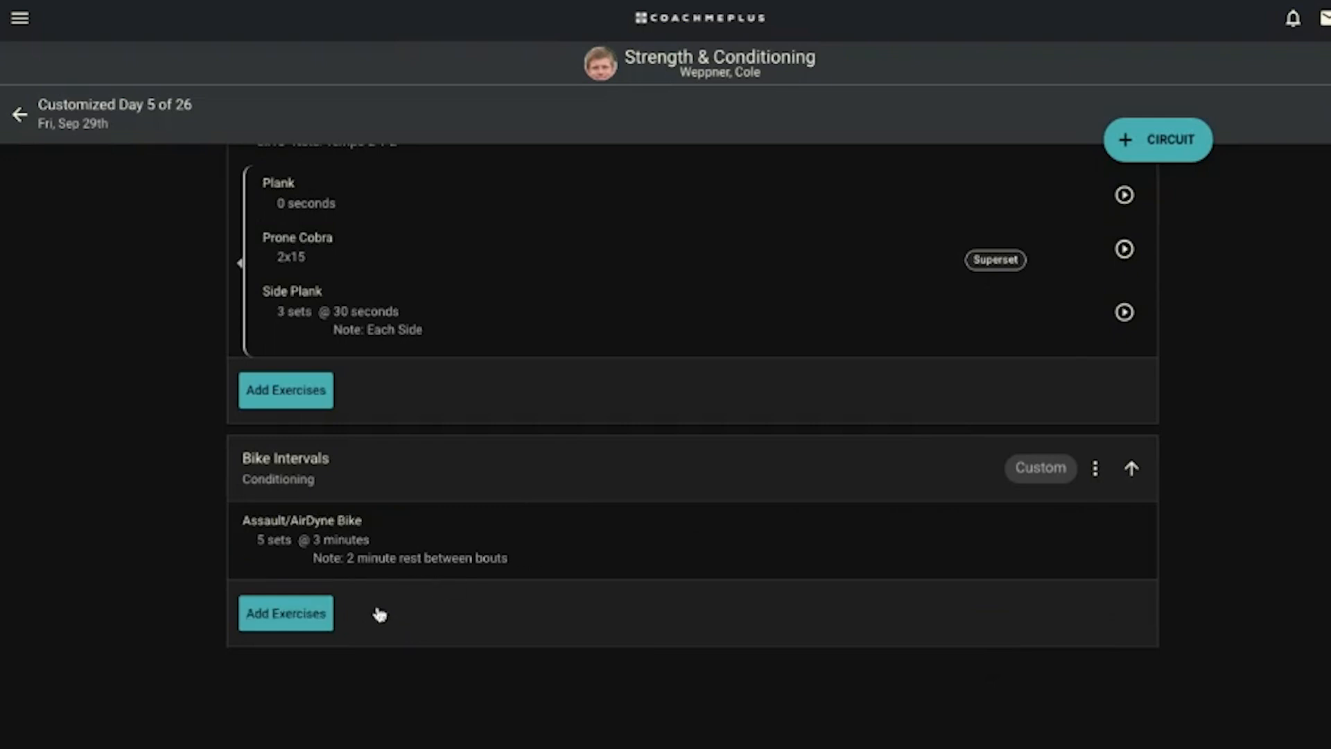
left_click(1097, 470)
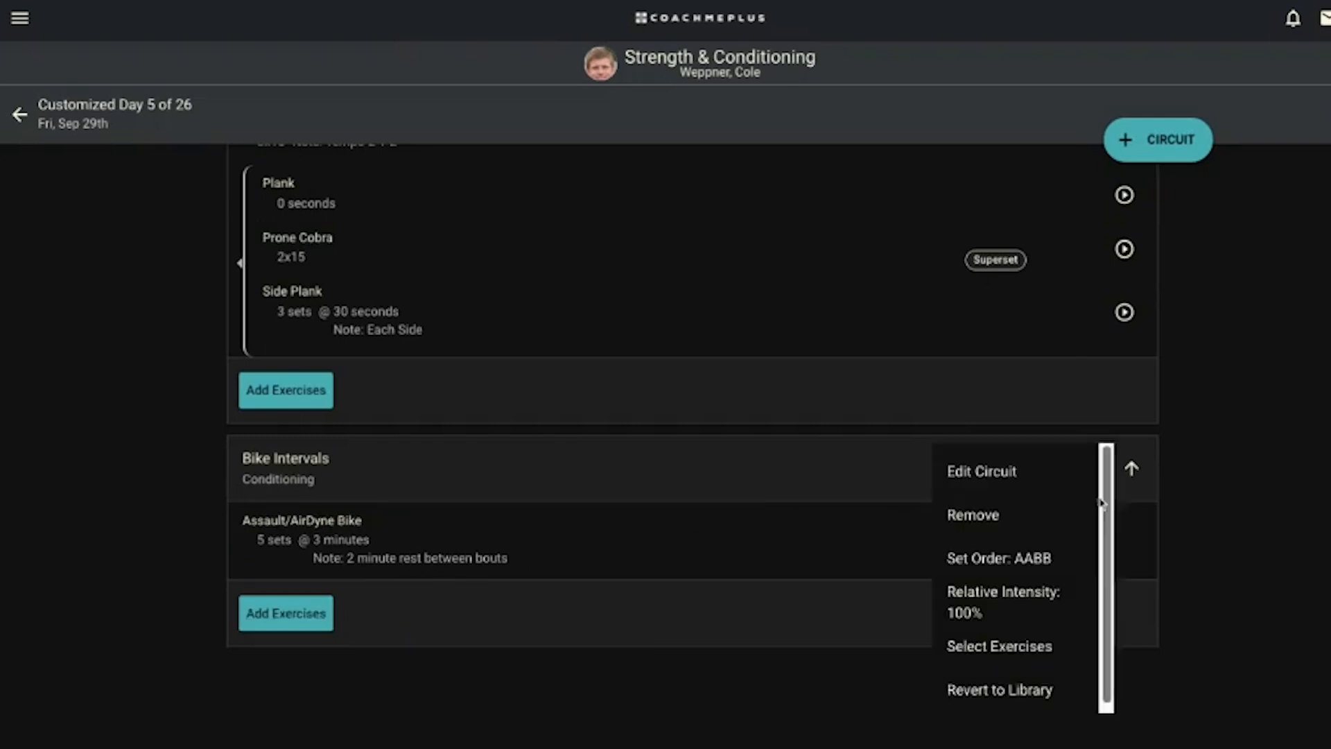
left_click(1306, 563)
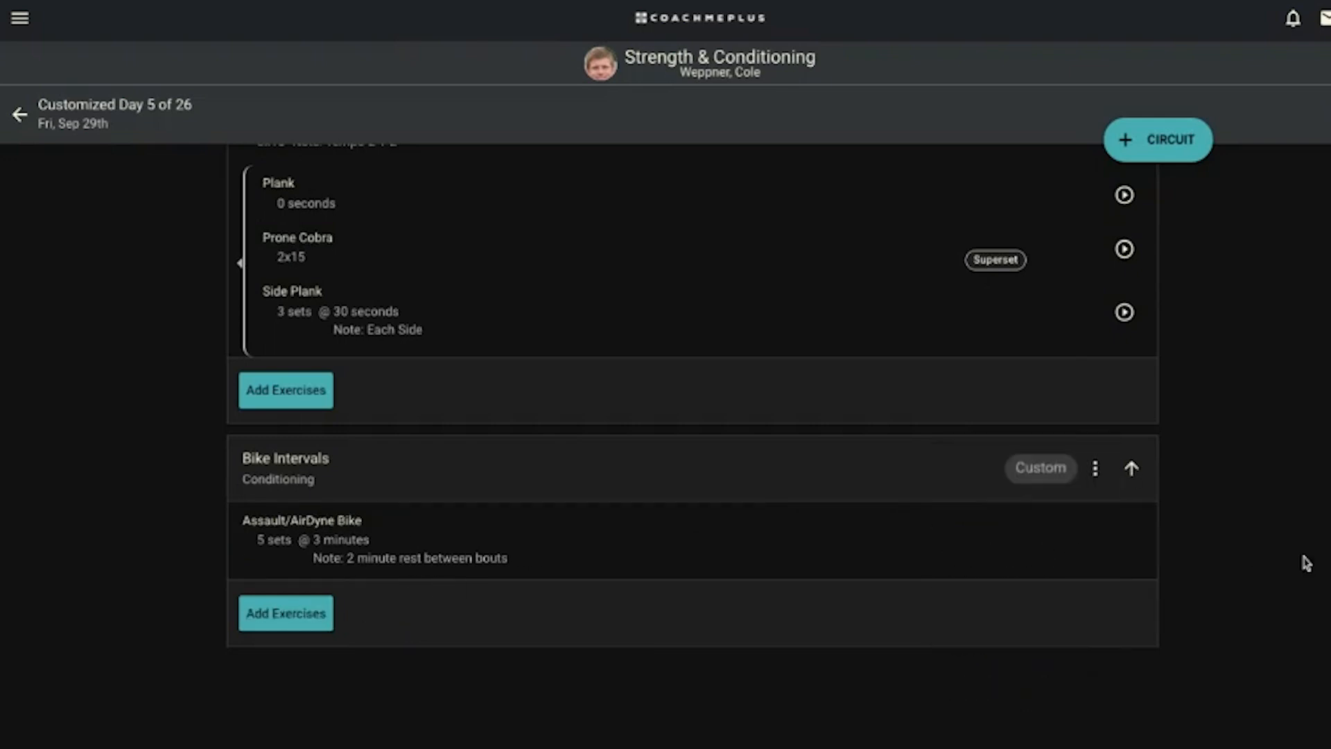
- Create a set progression for the Assault/AirDyne Bike exercise and add a rest after its last set
mouse_move(548, 542)
left_click(868, 541)
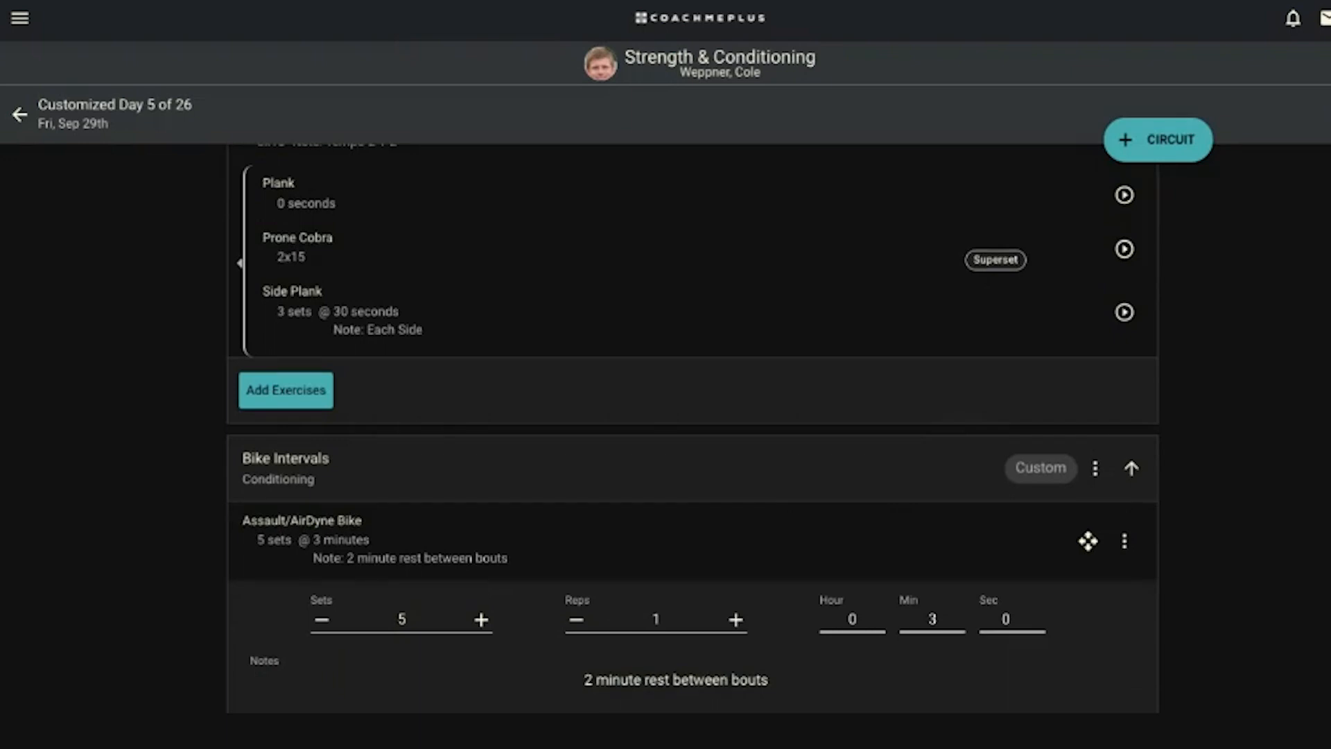
scroll(692, 430, "down", 2)
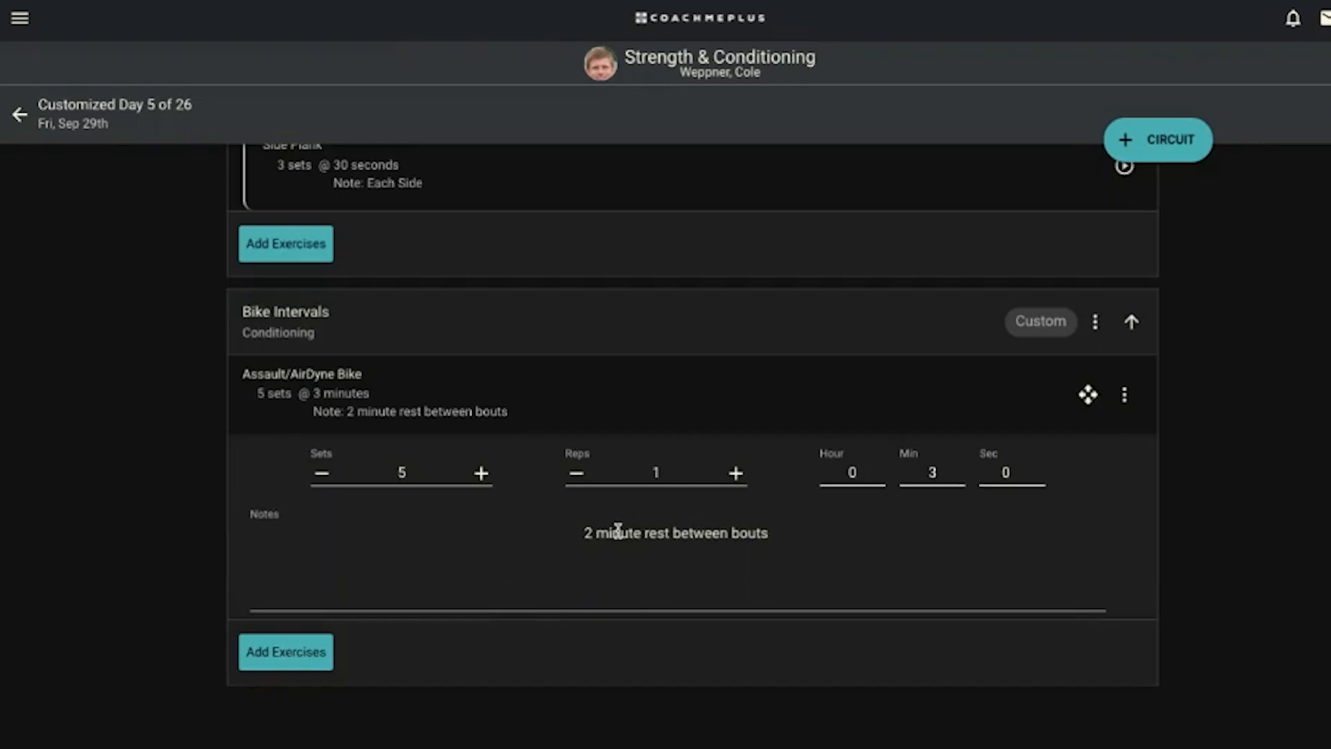
left_click(1125, 396)
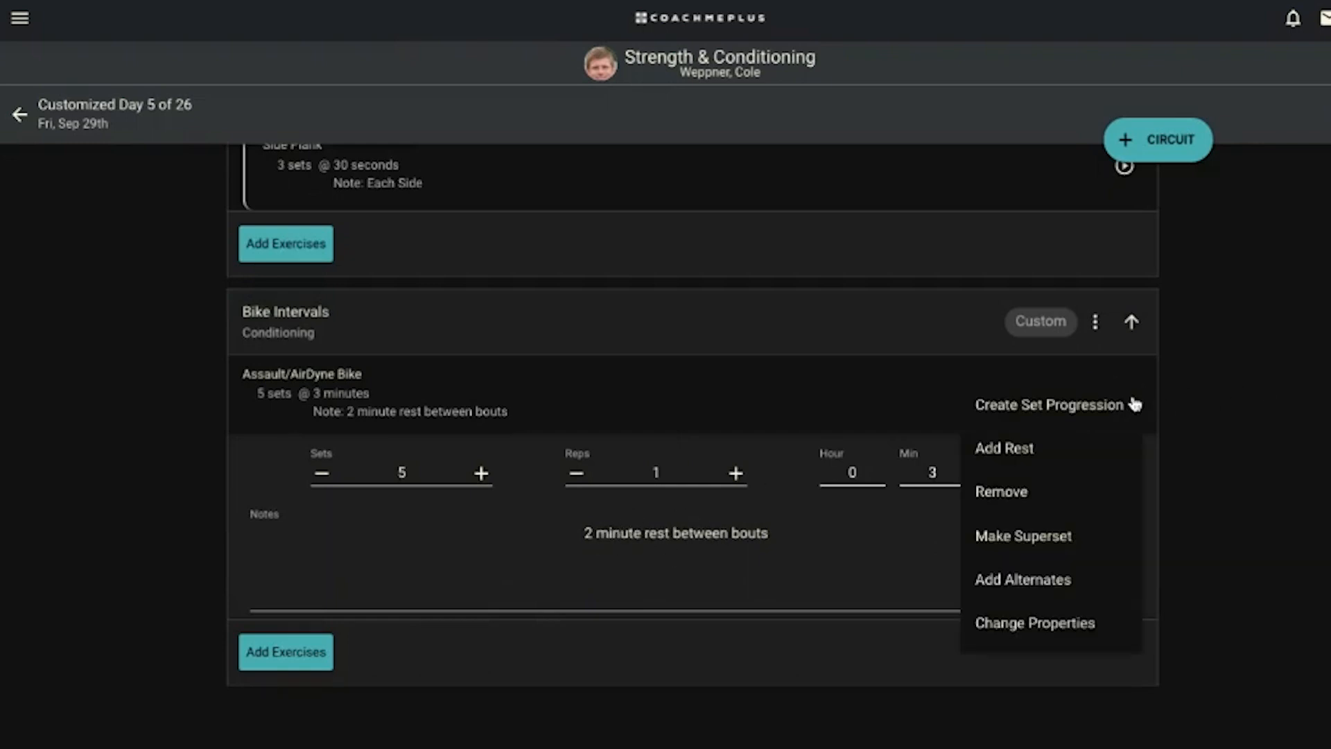
left_click(1074, 405)
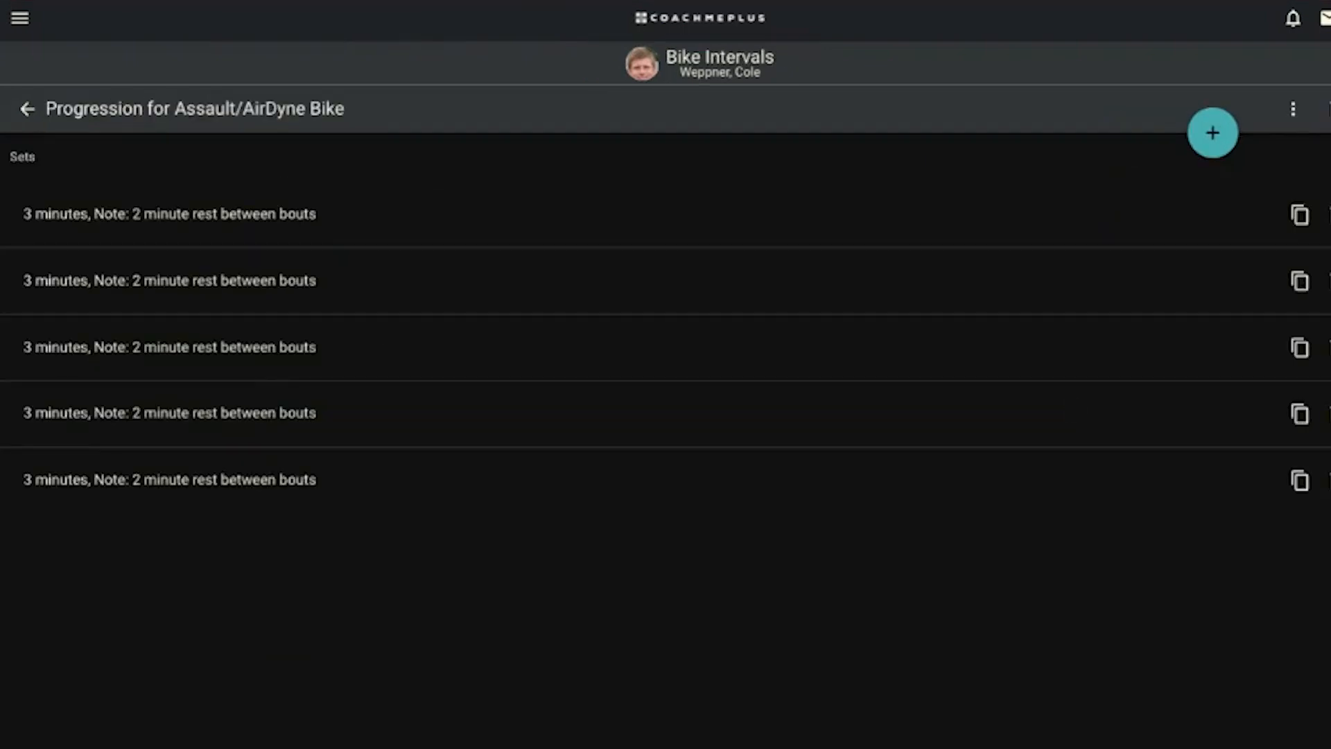
left_click(1210, 135)
left_click(1225, 172)
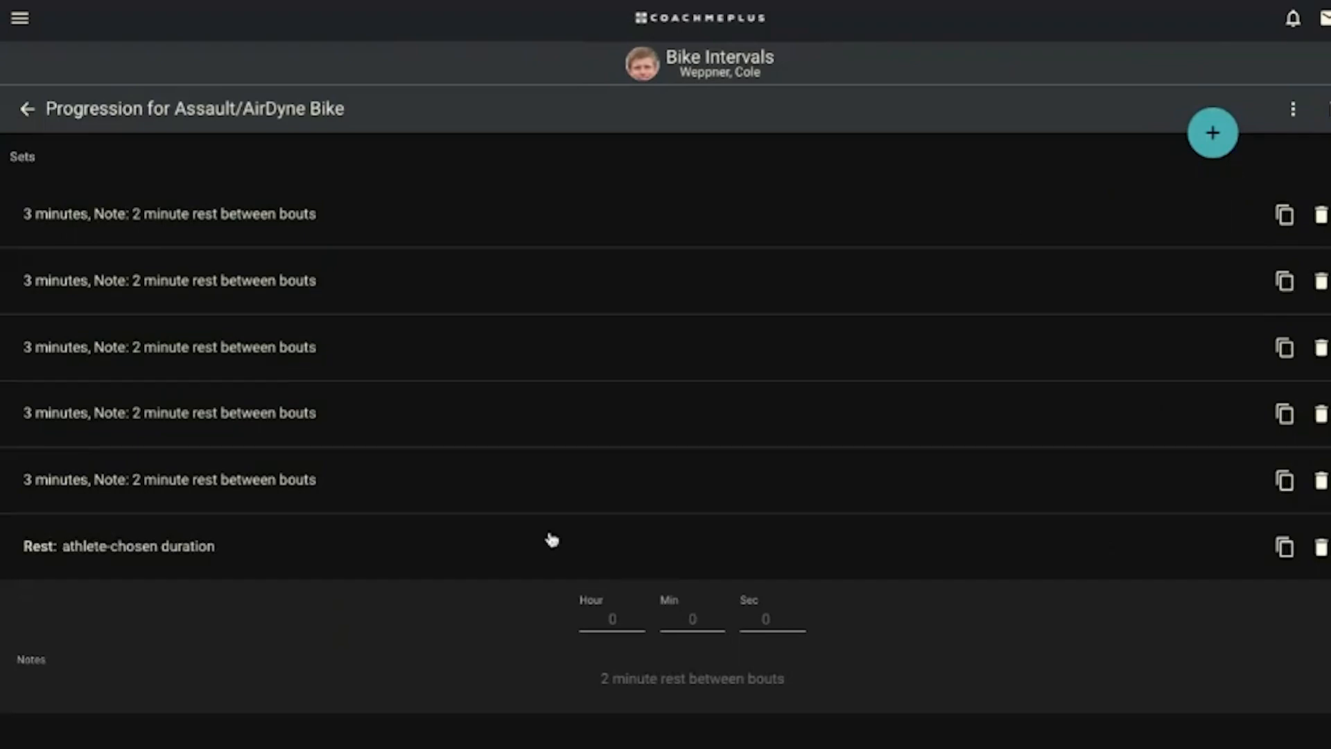
- Set the rest's duration to 2 minutes and move it directly after the first 3-minute set
left_click(693, 620)
type("2")
left_click(894, 617)
left_click_drag(867, 547, 867, 261)
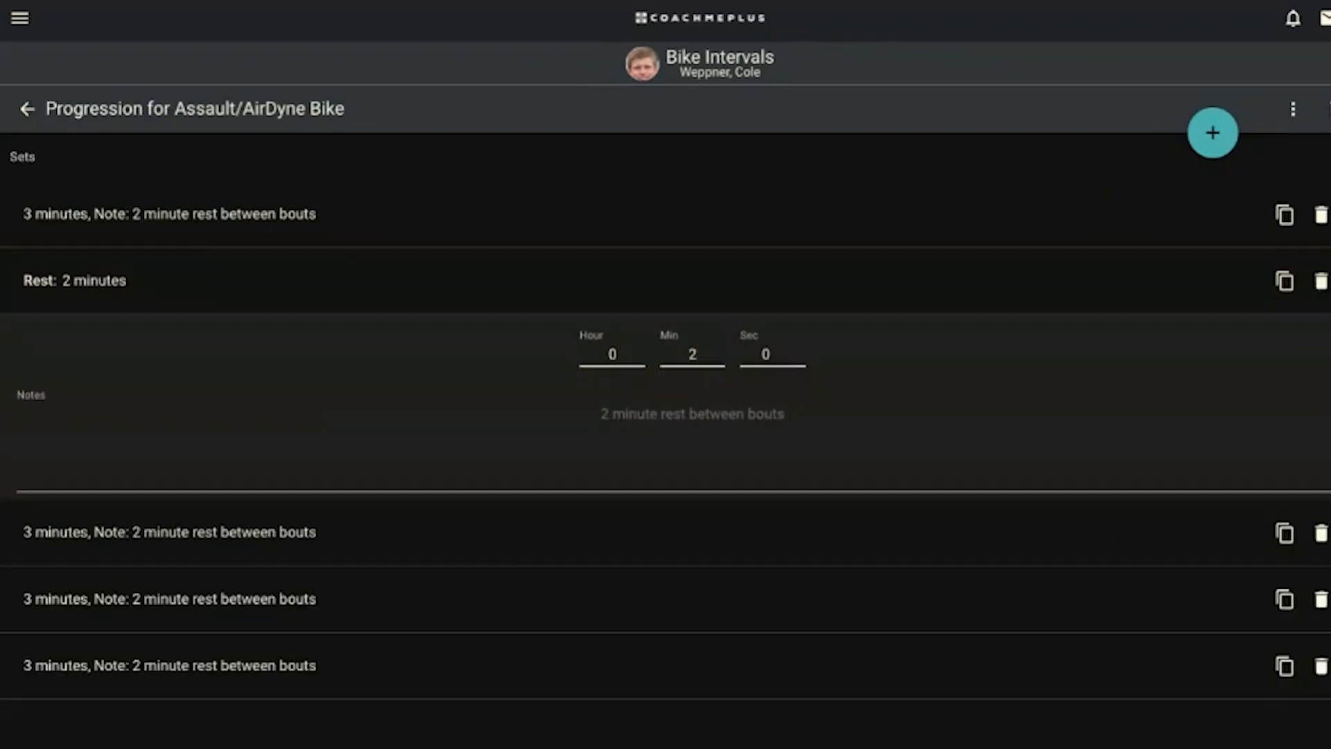
- Copy the 2-minute rest three times and place the copies after the second, third and fourth 3-minute sets
left_click(1284, 281)
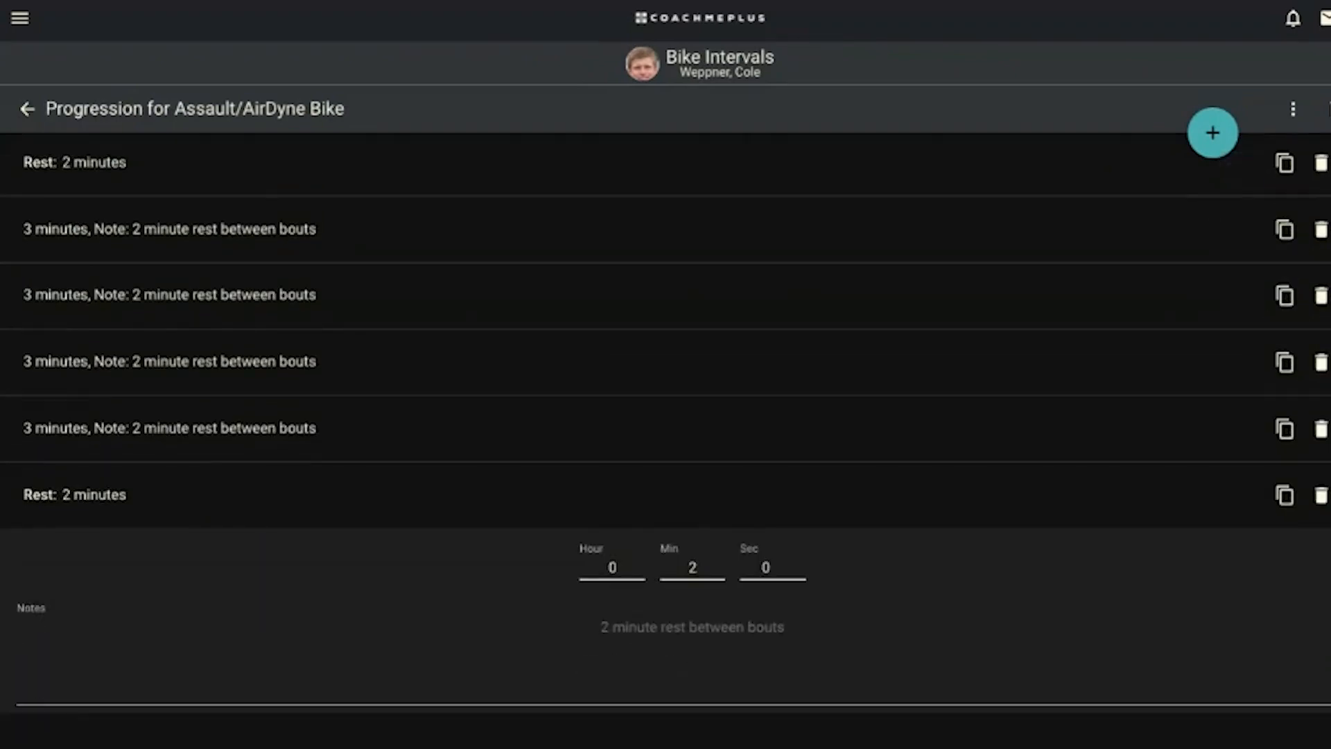
left_click_drag(867, 494, 866, 262)
left_click(1285, 295)
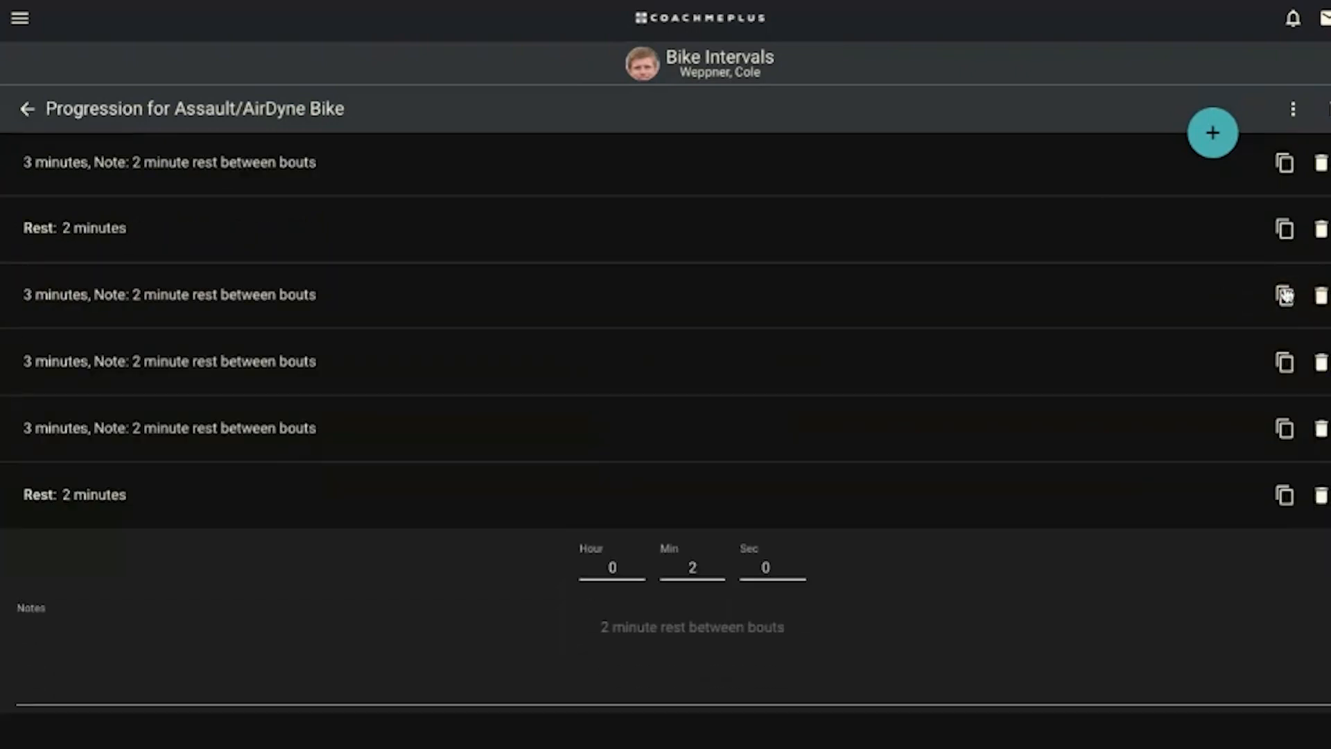
left_click_drag(867, 494, 867, 332)
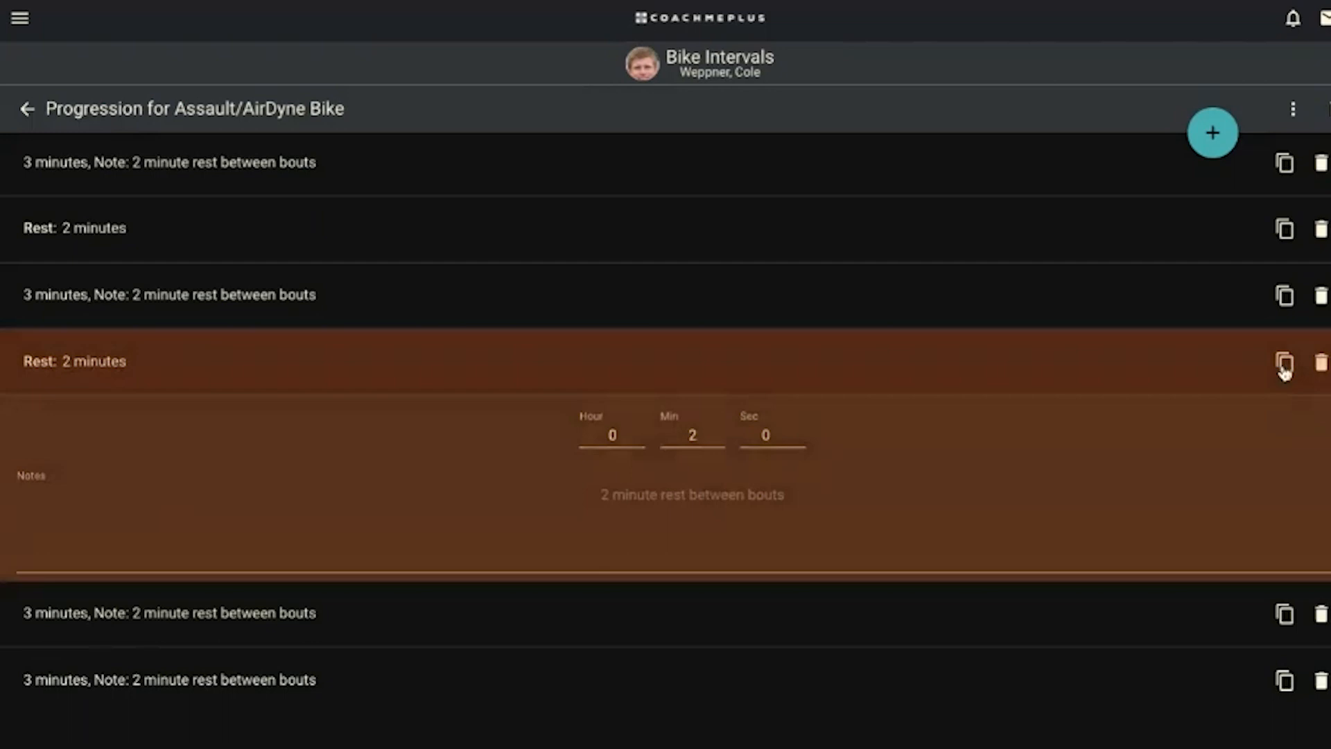
left_click(1285, 362)
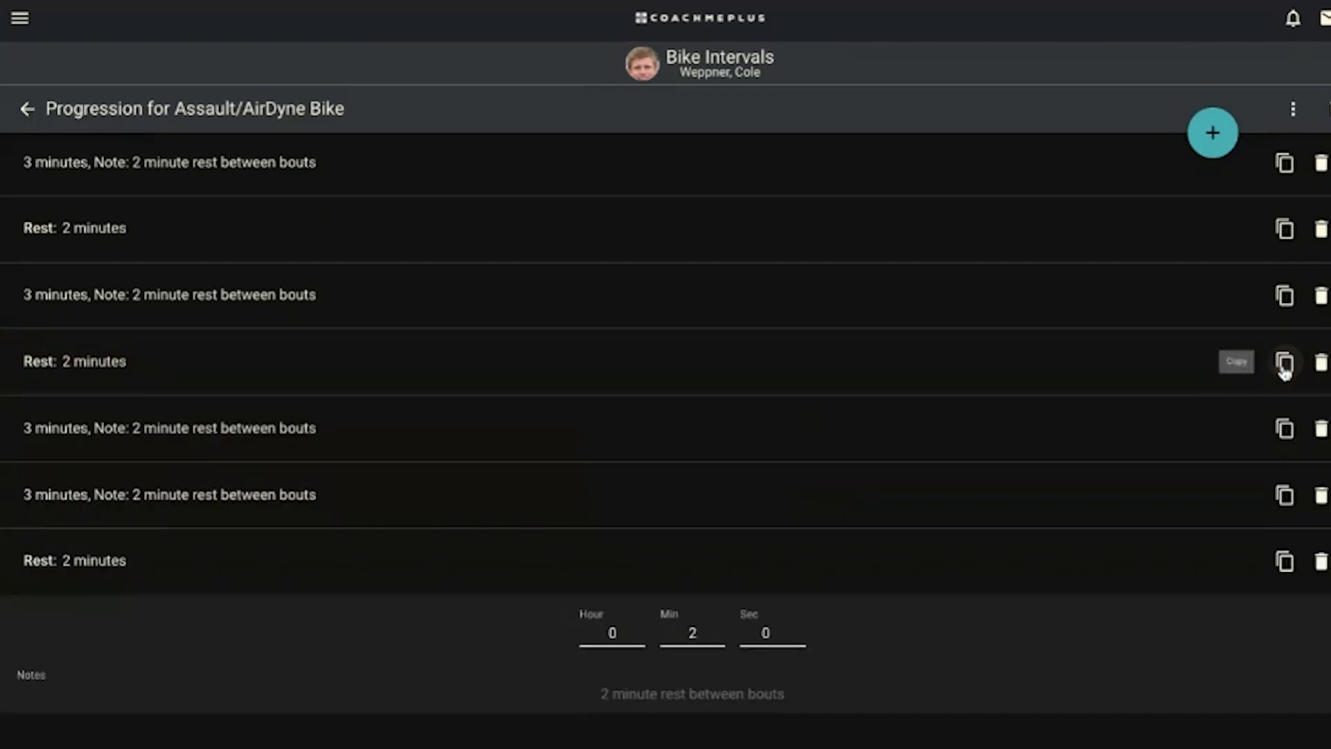
left_click_drag(866, 494, 867, 395)
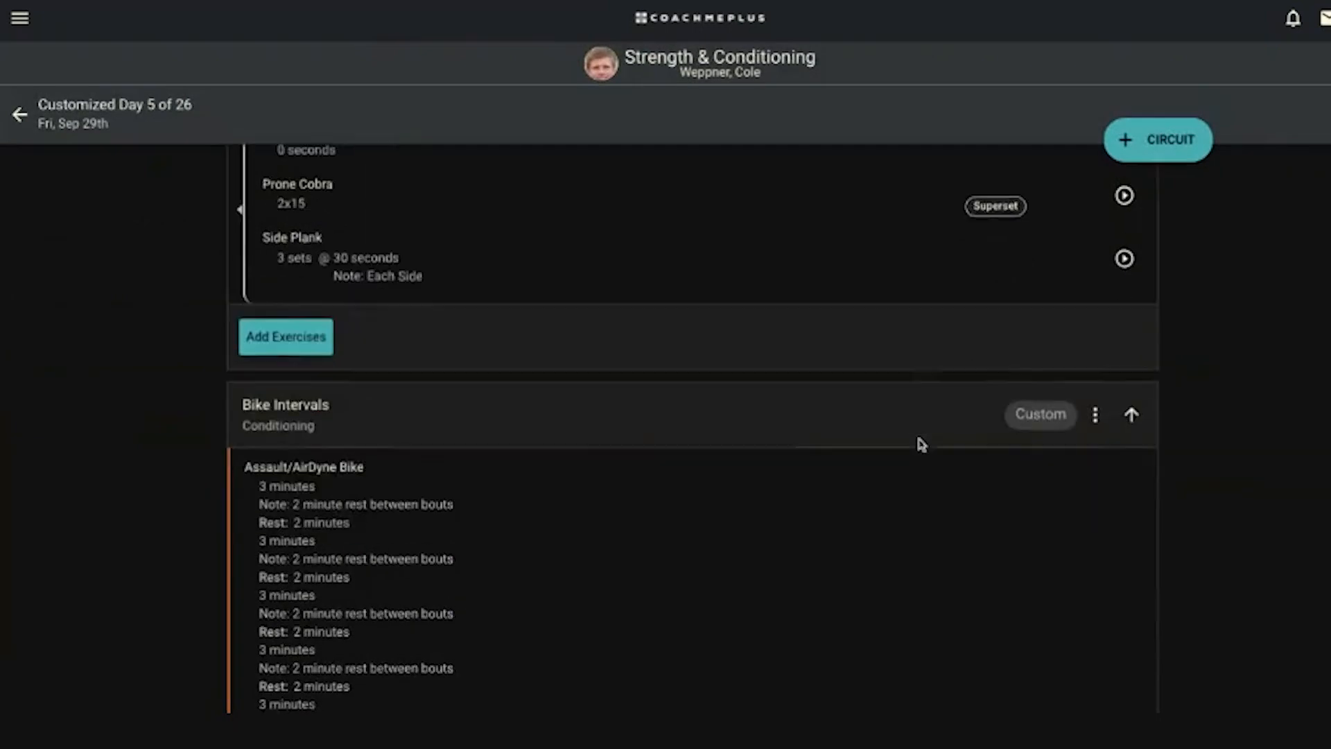
- Check the sets and rests of the Assault/AirDyne Bike exercise in the Bike Intervals circuit
scroll(921, 444, "down", 3)
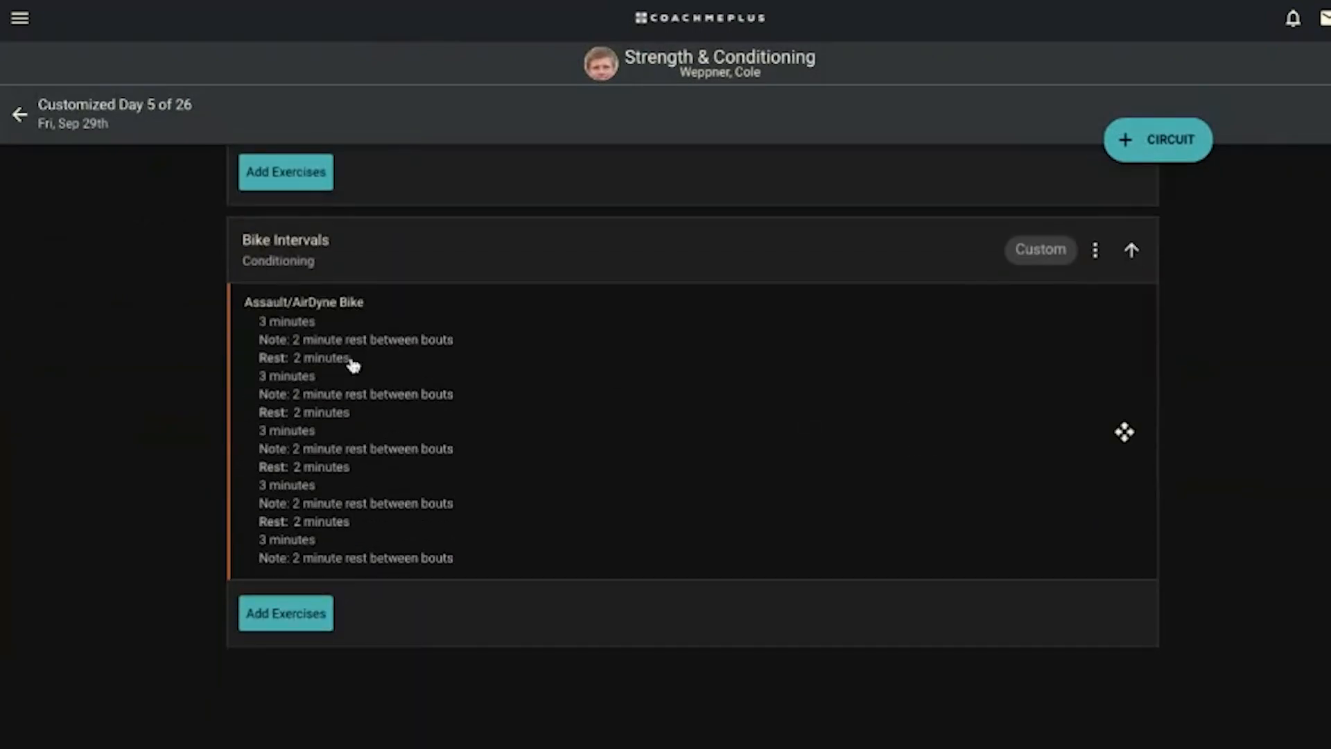
left_click(239, 477)
left_click(28, 115)
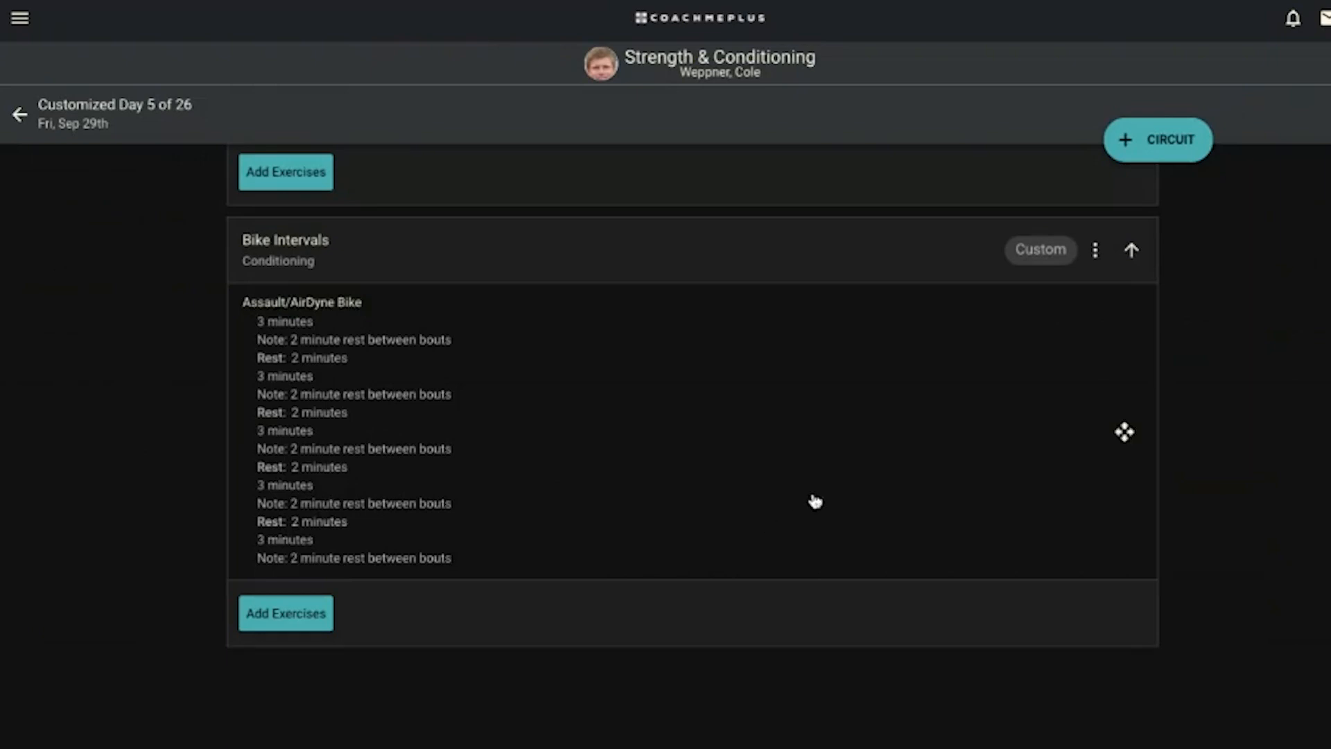
- Copy the customized Bike Intervals circuit as a new circuit titled "Bike Intervals Customized" and return to the day
left_click(1096, 250)
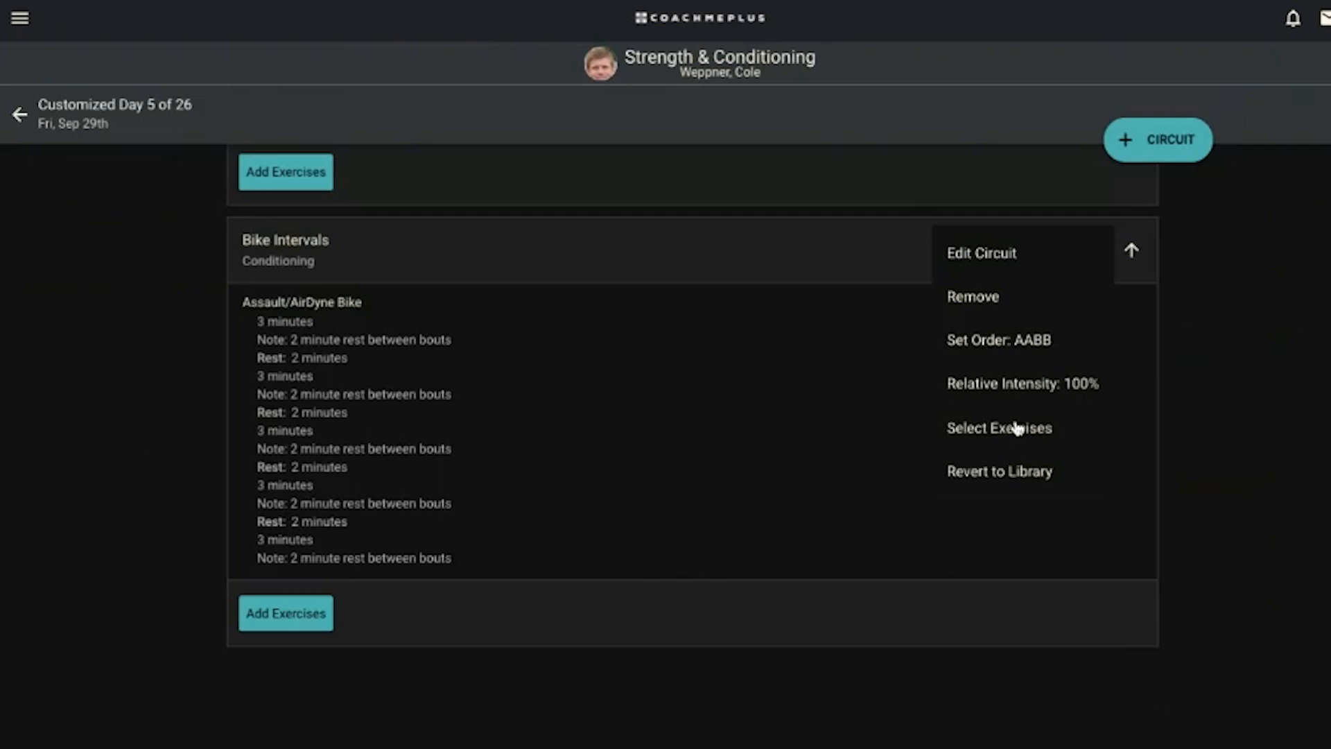
left_click(979, 256)
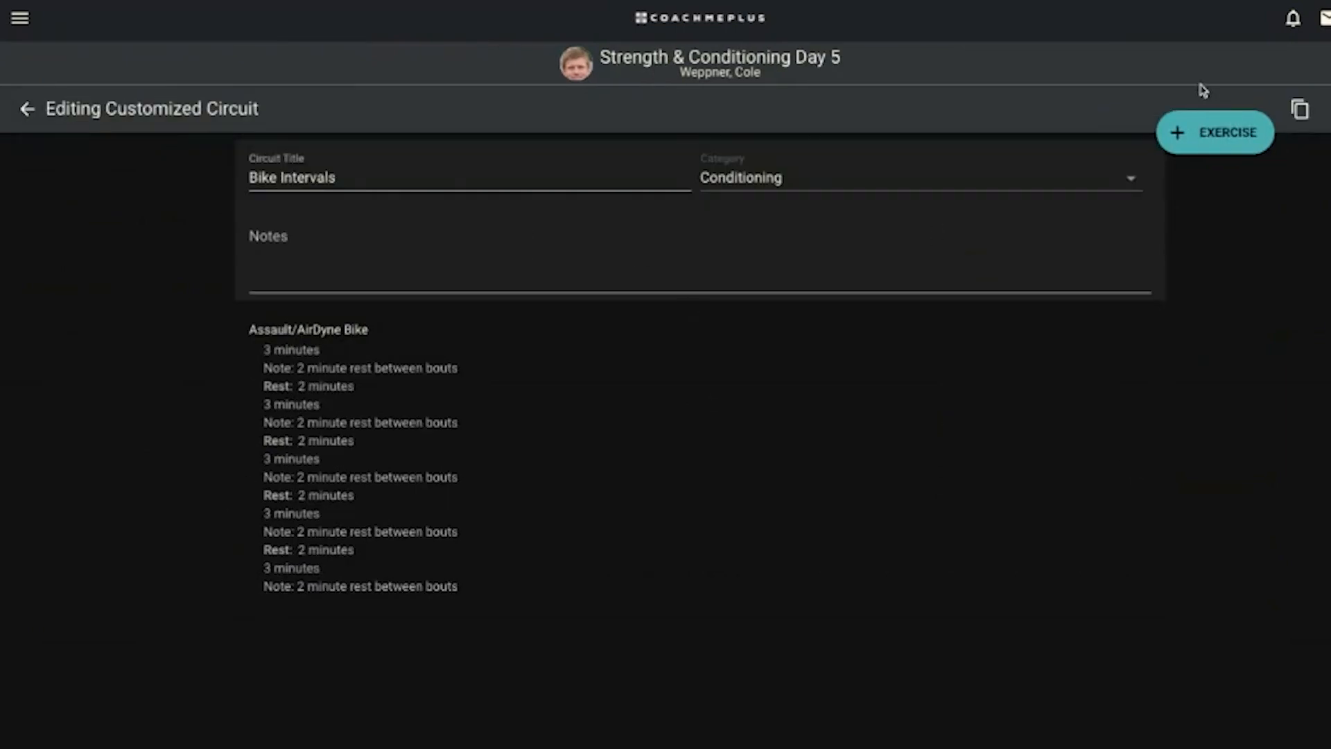
left_click(1296, 115)
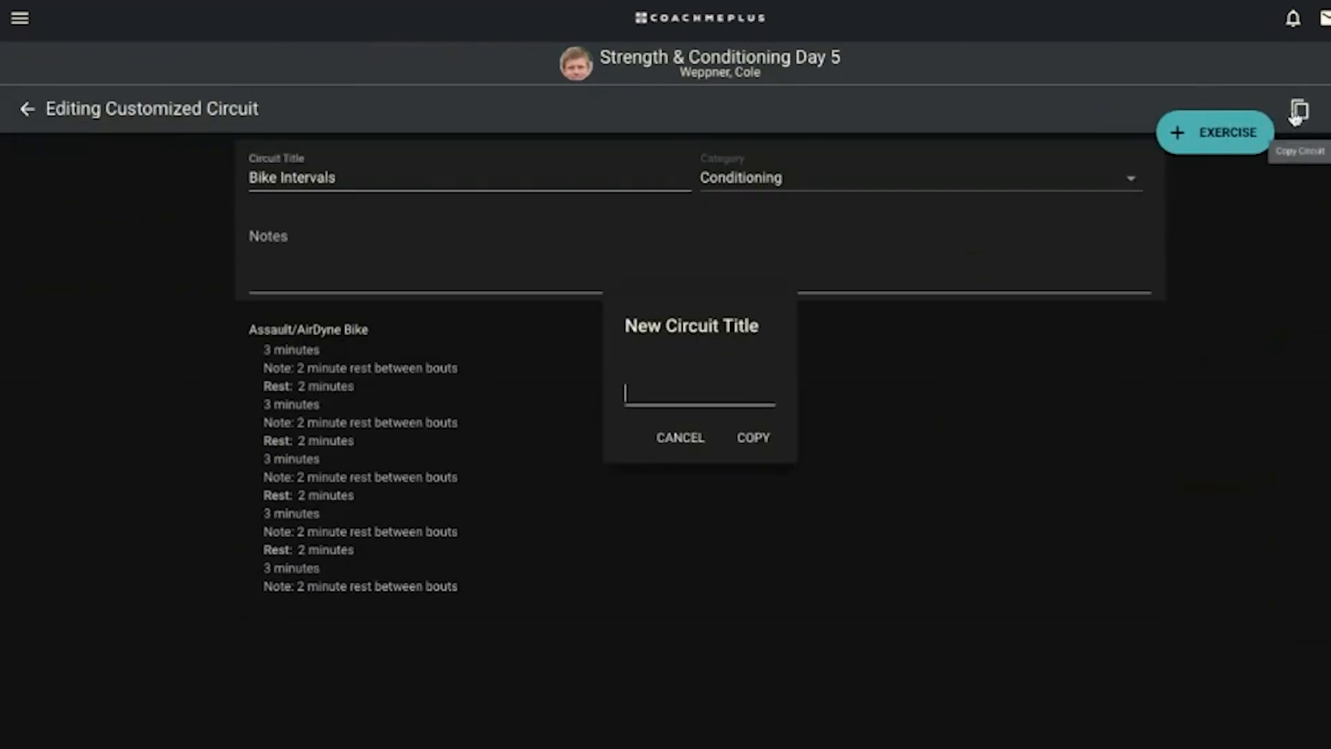
type("Bike Intervals Customized")
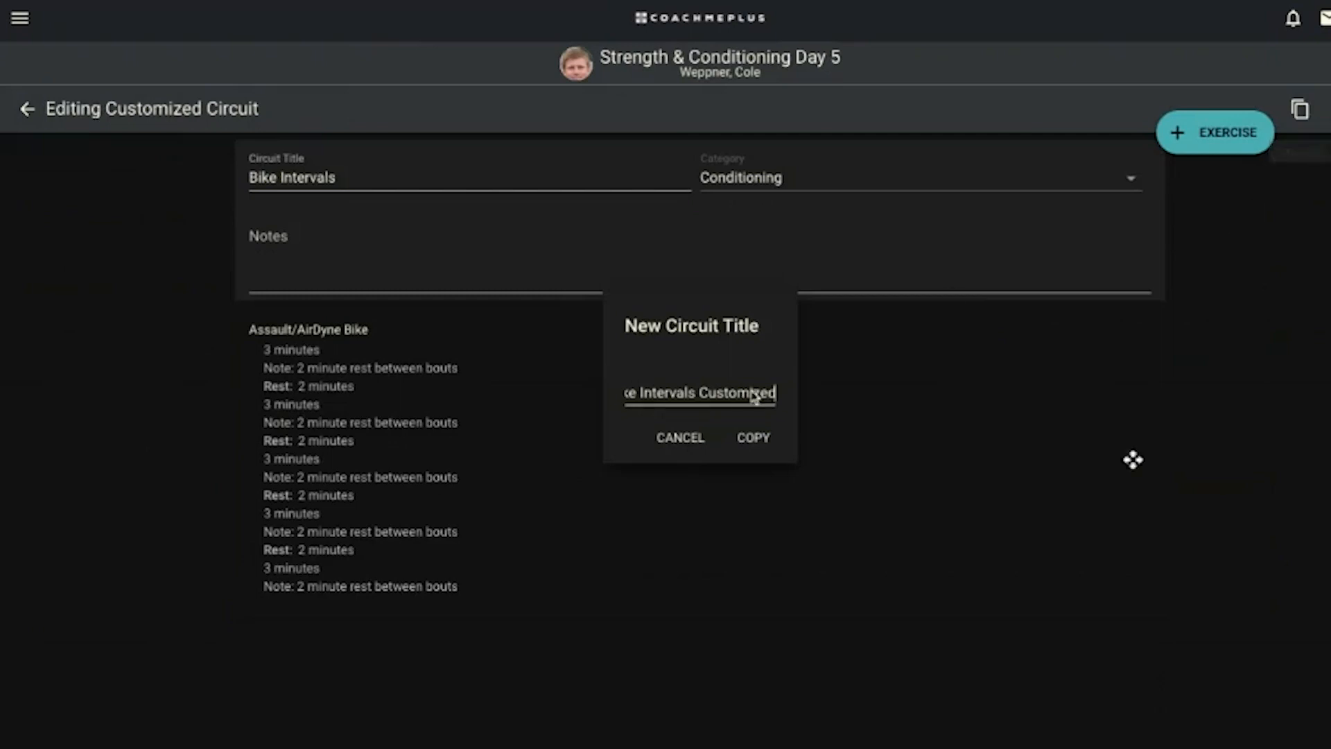
left_click(748, 435)
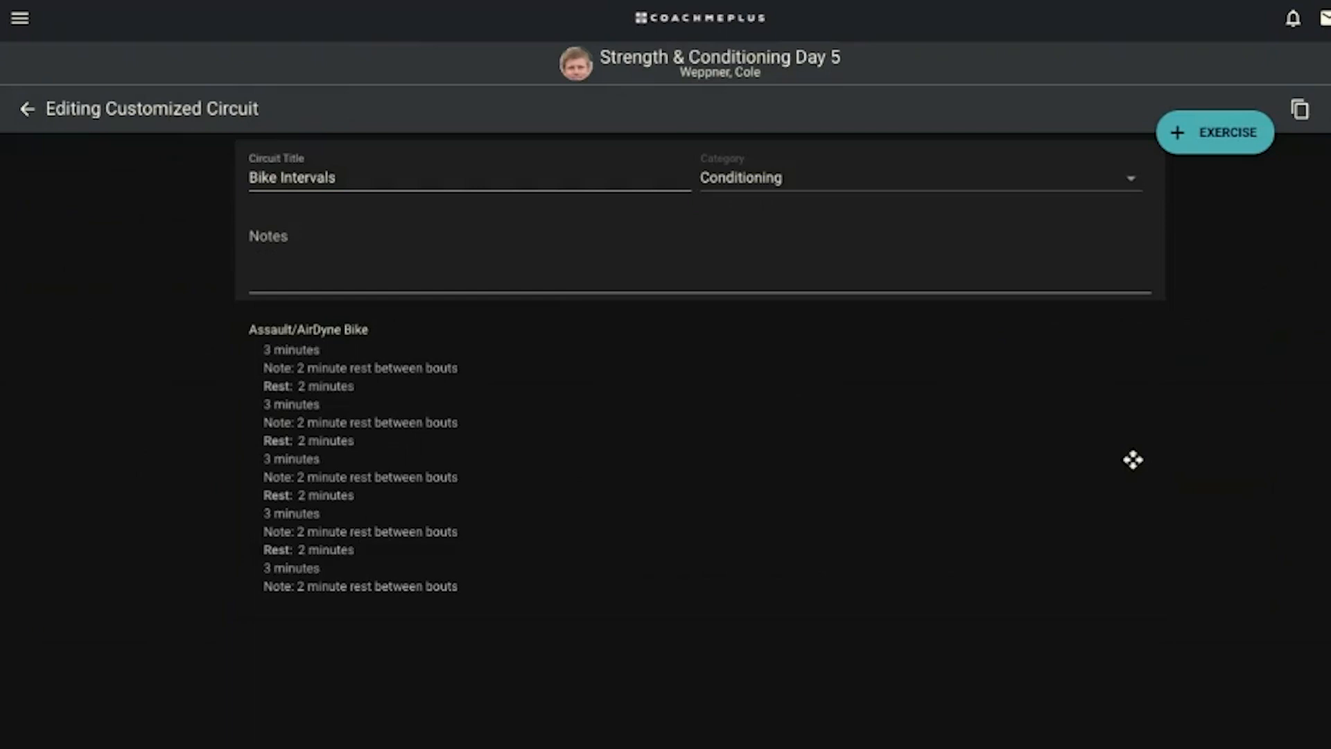
left_click(27, 111)
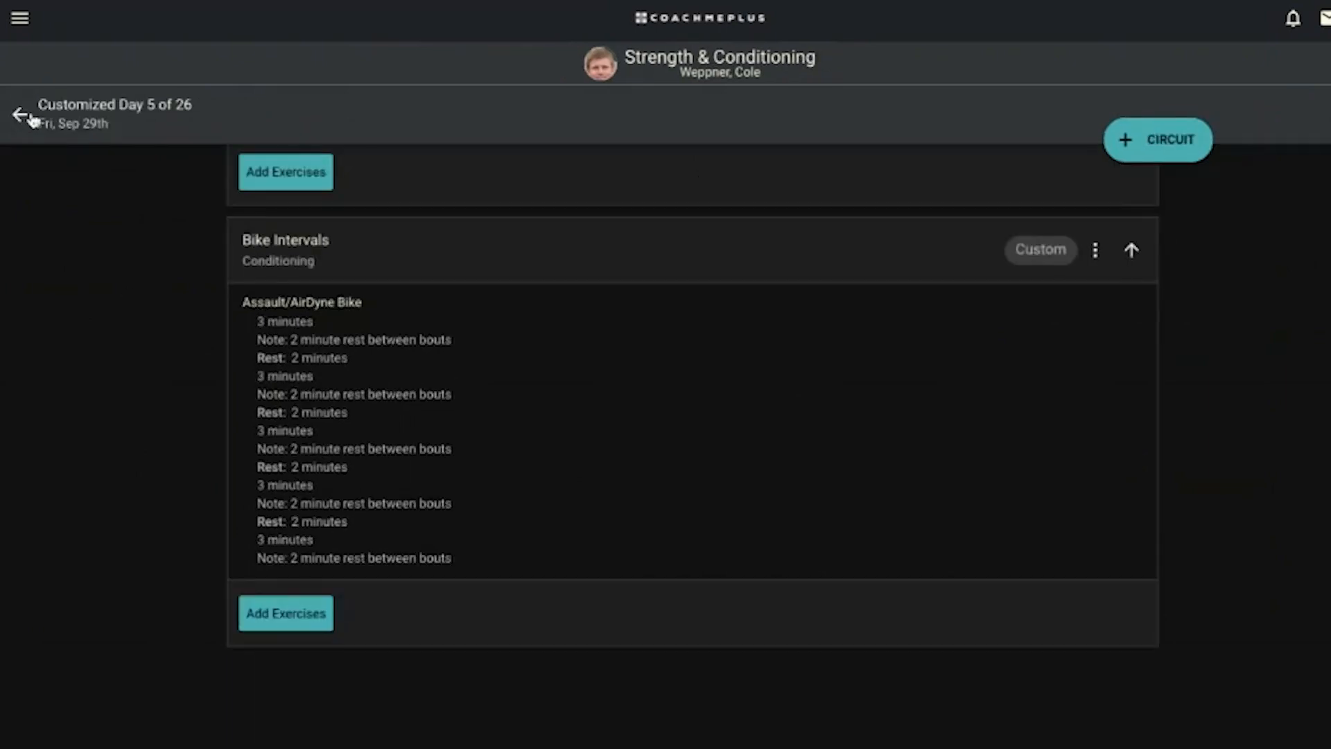
- Review the day's circuits and customize the Plyometrics Day 2 circuit specifically for this day
scroll(549, 333, "up", 5)
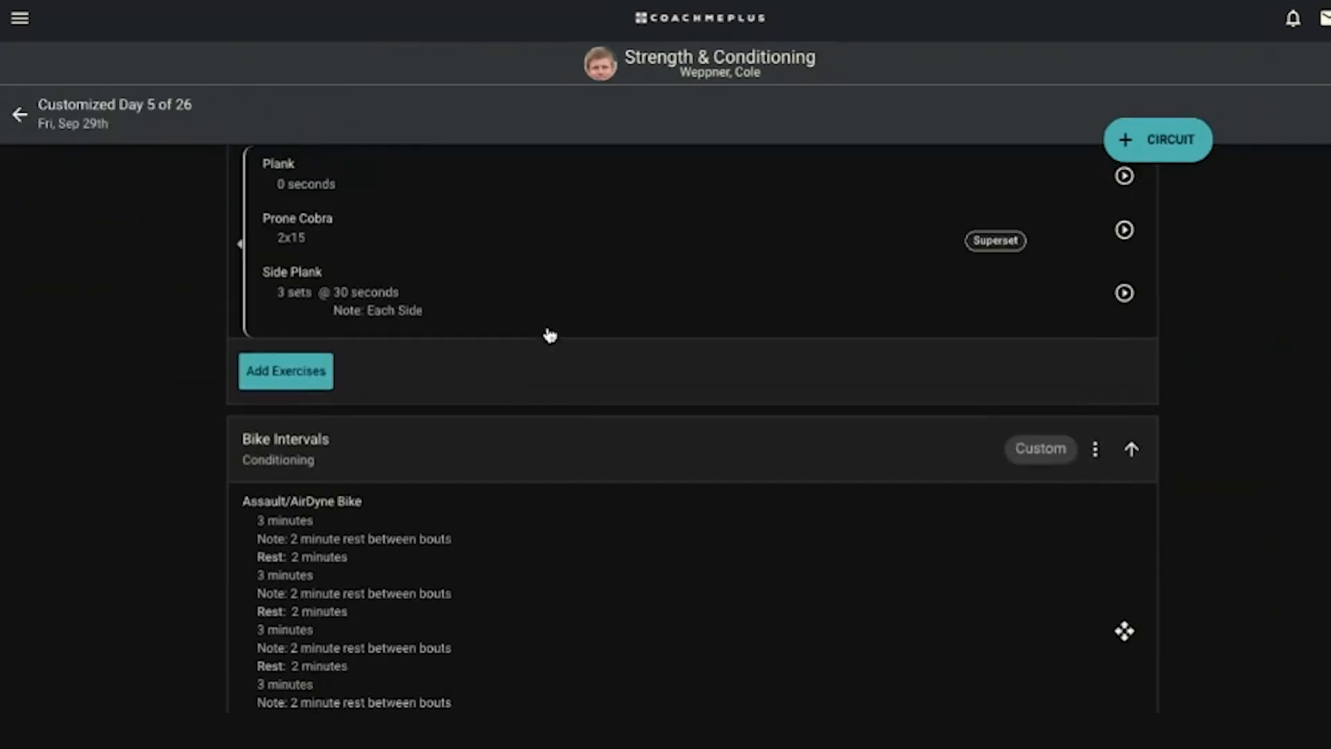
scroll(549, 335, "down", 3)
scroll(547, 333, "up", 10)
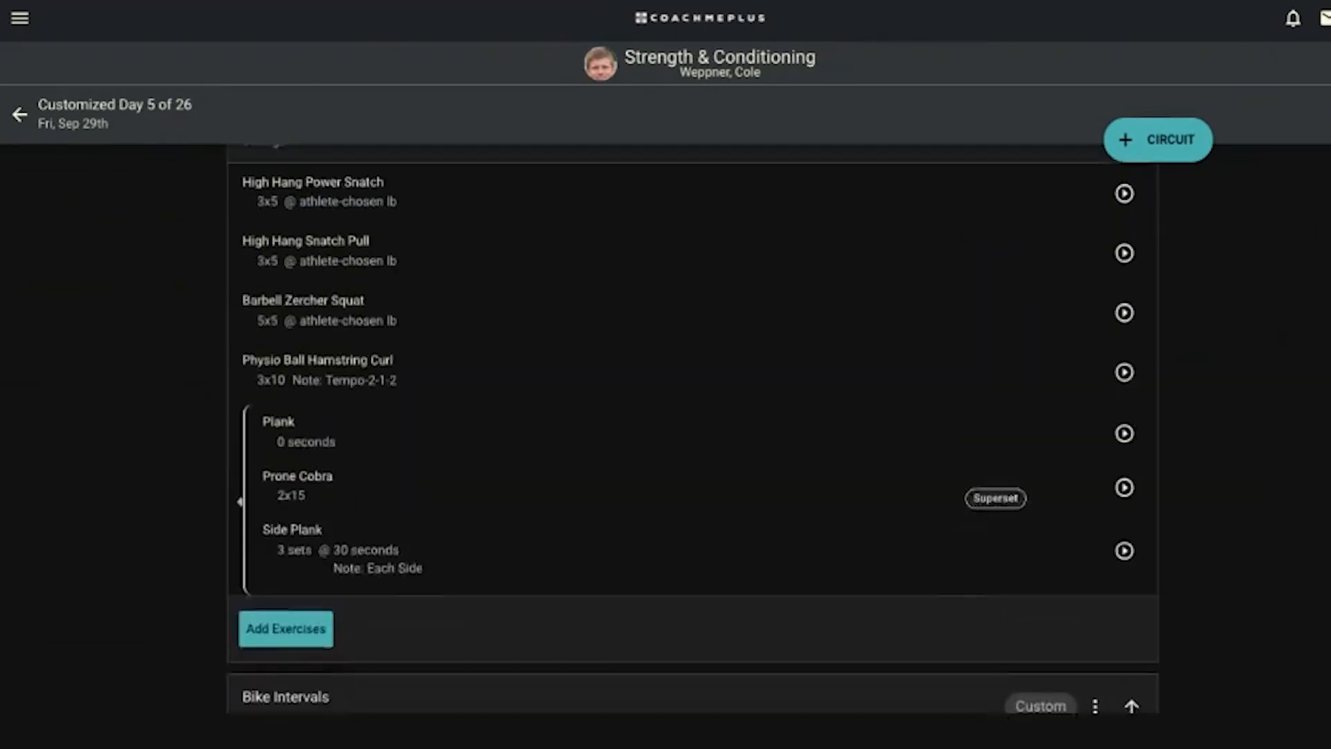
scroll(692, 430, "up", 7)
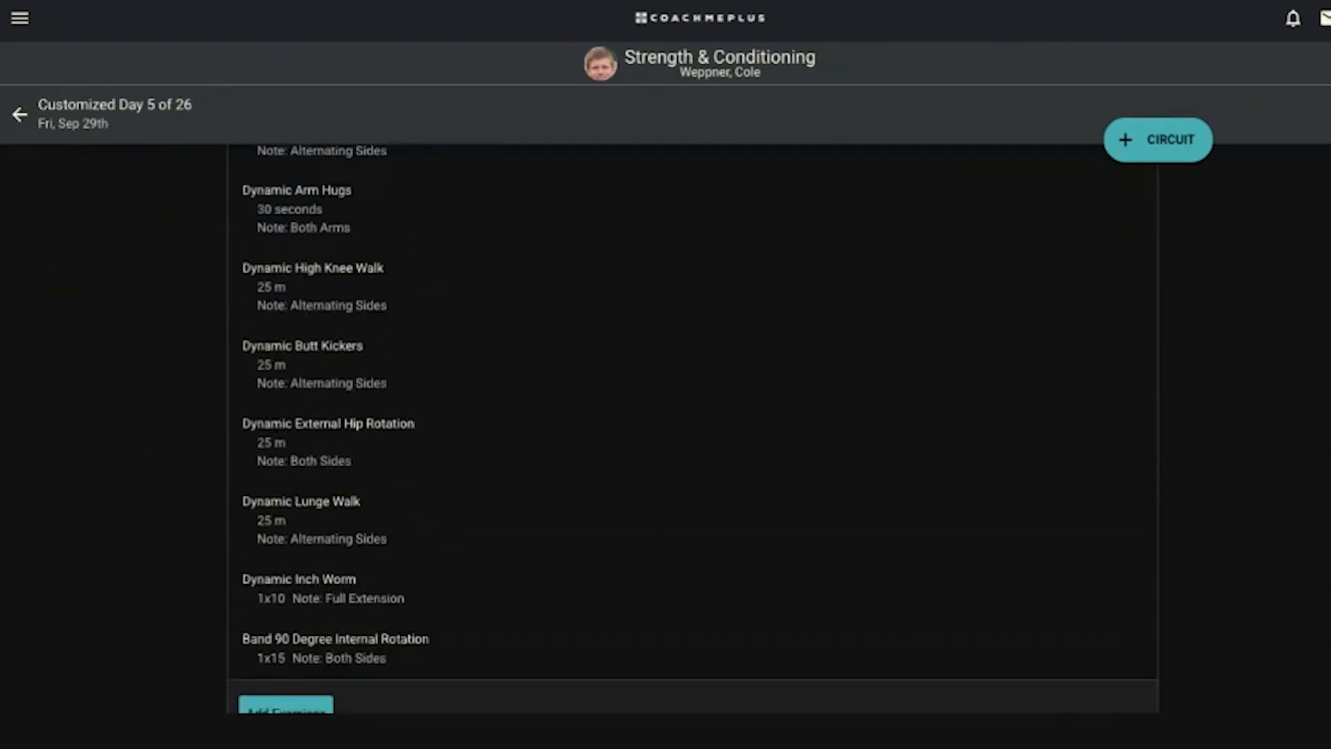
scroll(692, 430, "down", 8)
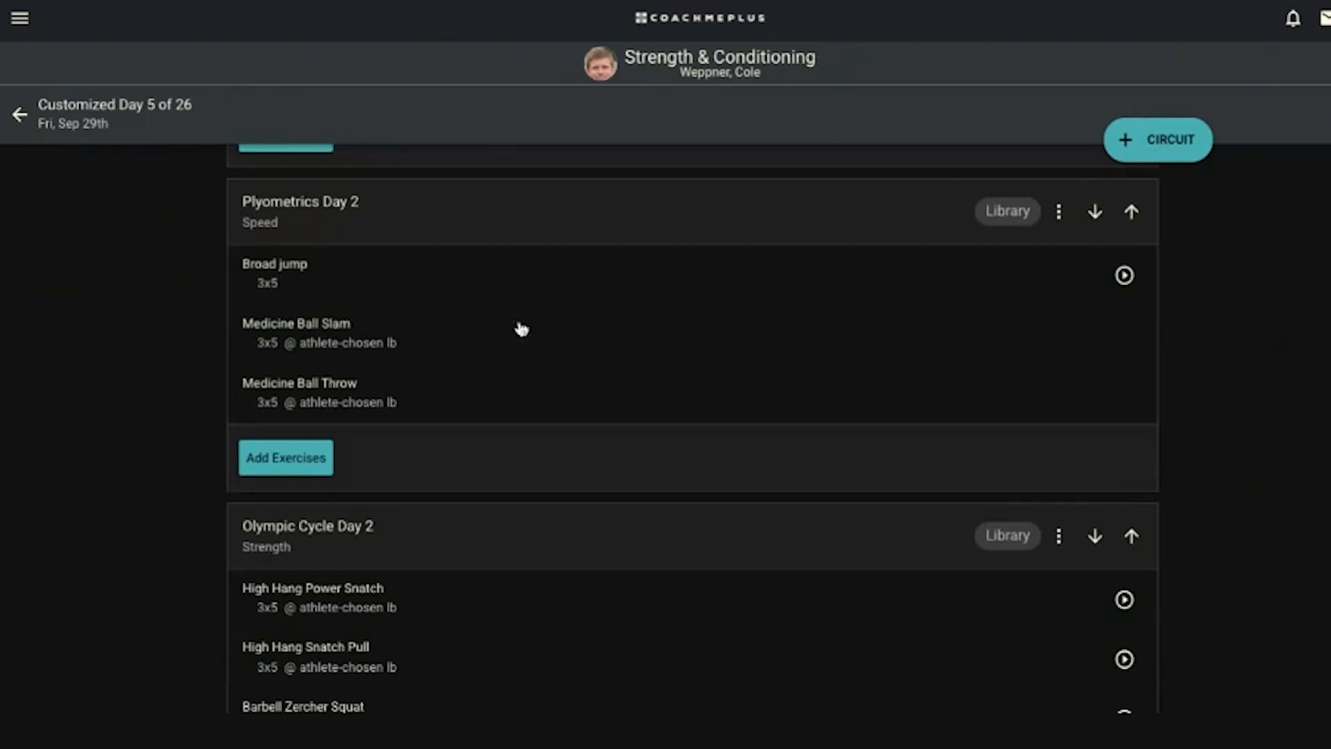
left_click(386, 277)
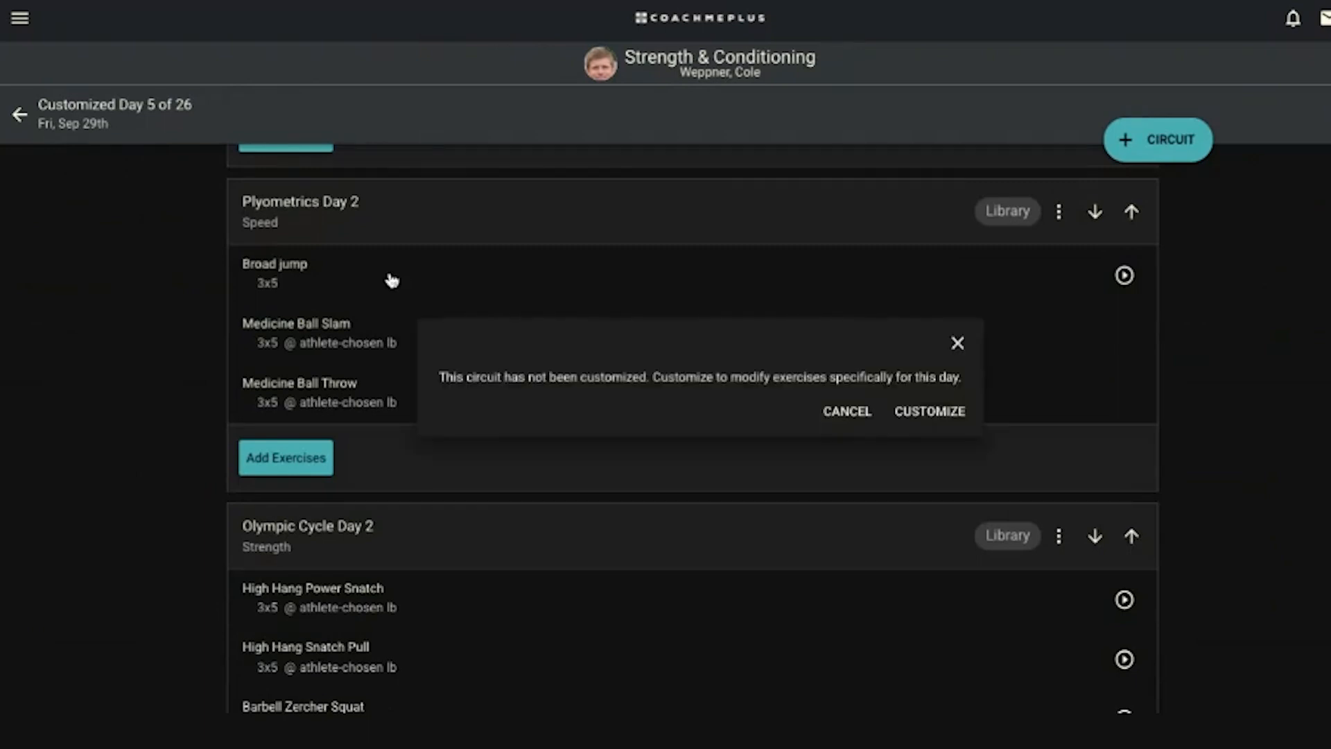
left_click(897, 411)
- Add the Distance property to the Broad jump exercise in Plyometrics Day 2
left_click(344, 269)
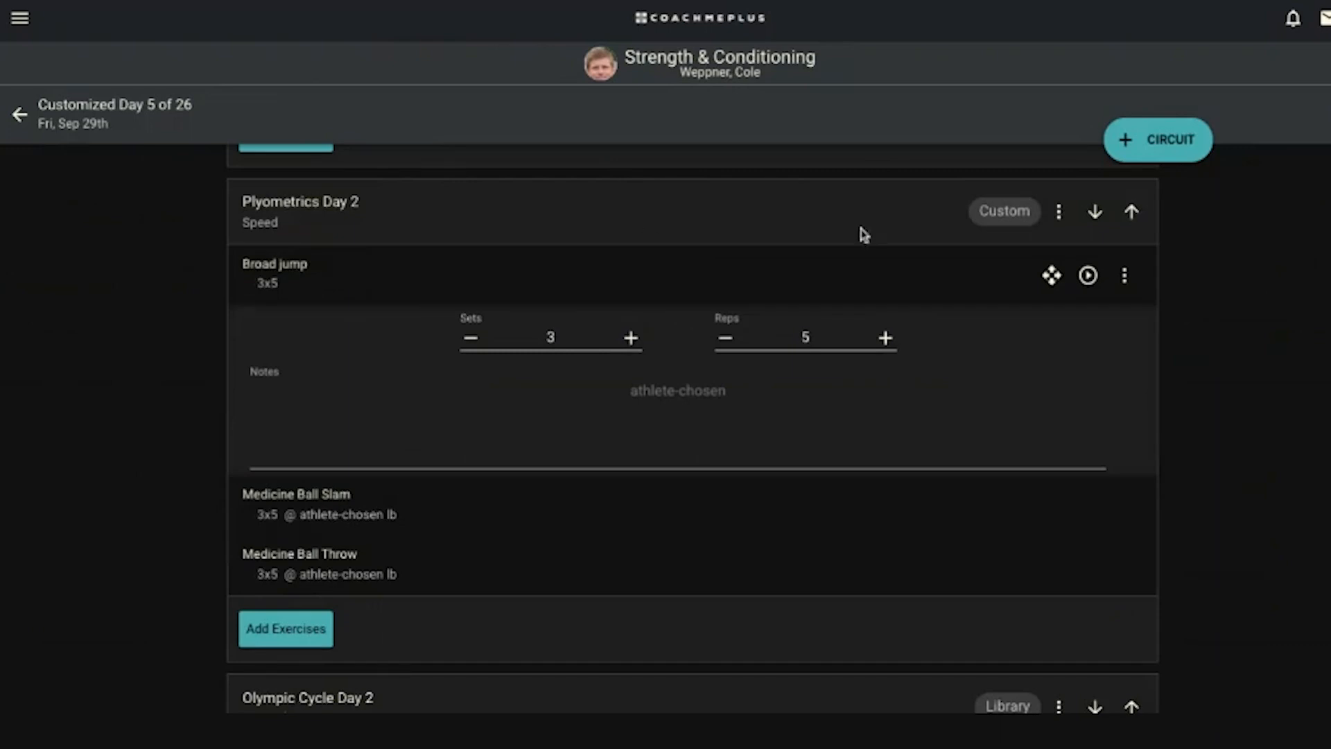
left_click(1125, 275)
left_click(1017, 506)
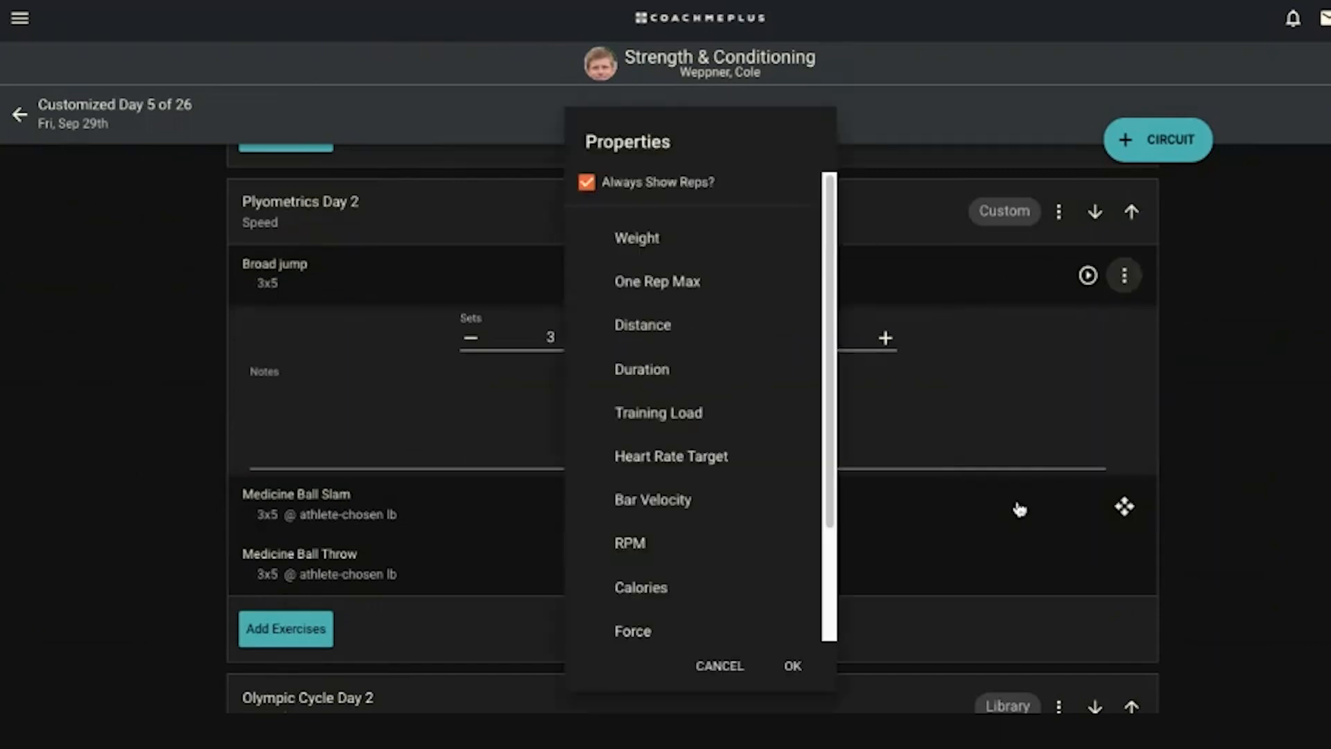
left_click(679, 327)
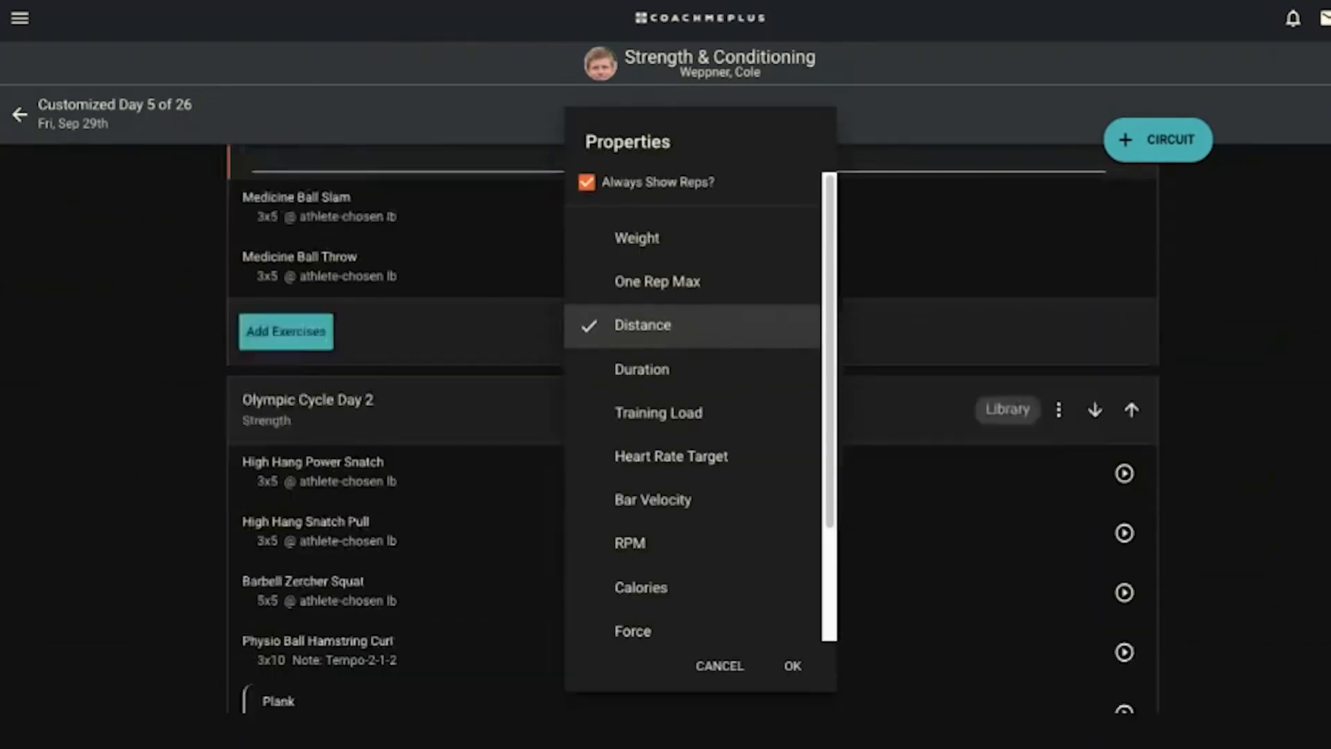
scroll(1283, 374, "down", 2)
left_click(1284, 374)
scroll(1286, 374, "up", 14)
scroll(1286, 374, "down", 5)
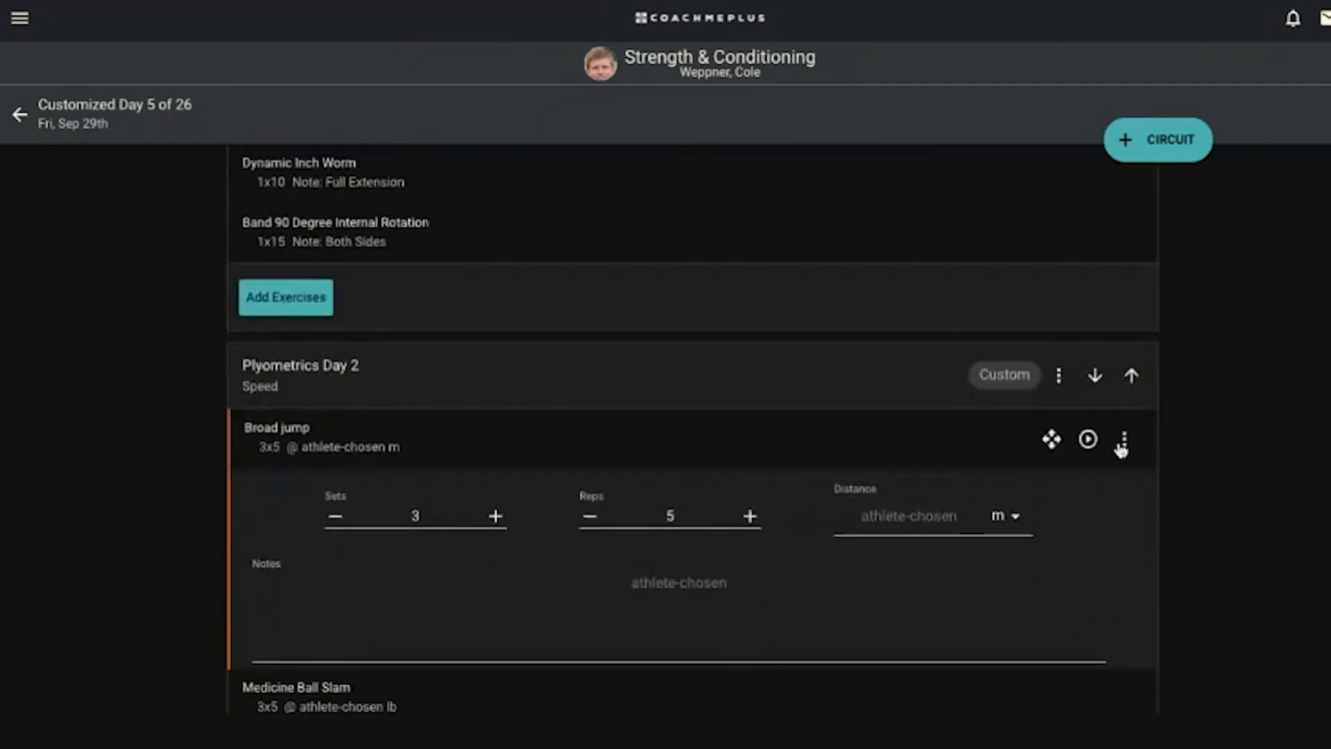
- Switch the Broad jump's distance unit to ft and back to m
left_click(1016, 516)
left_click(1030, 357)
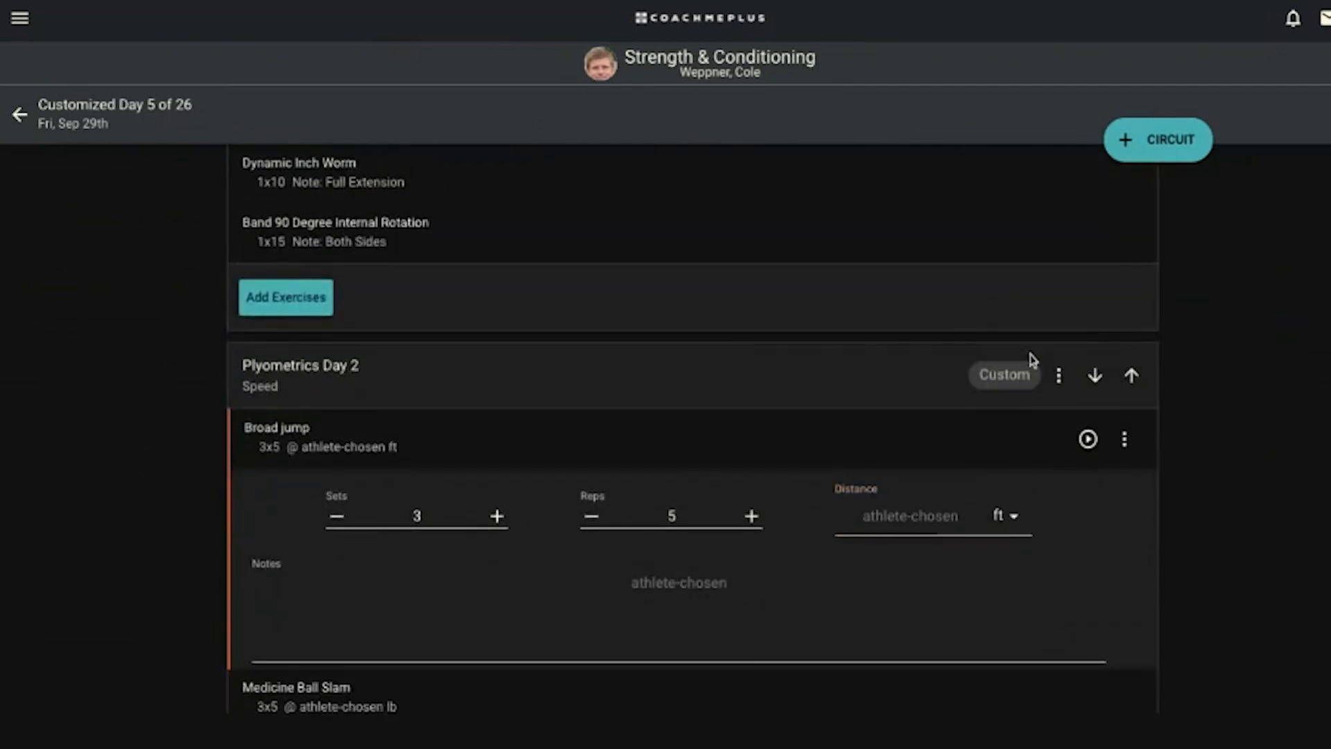
left_click(1001, 531)
left_click(1023, 345)
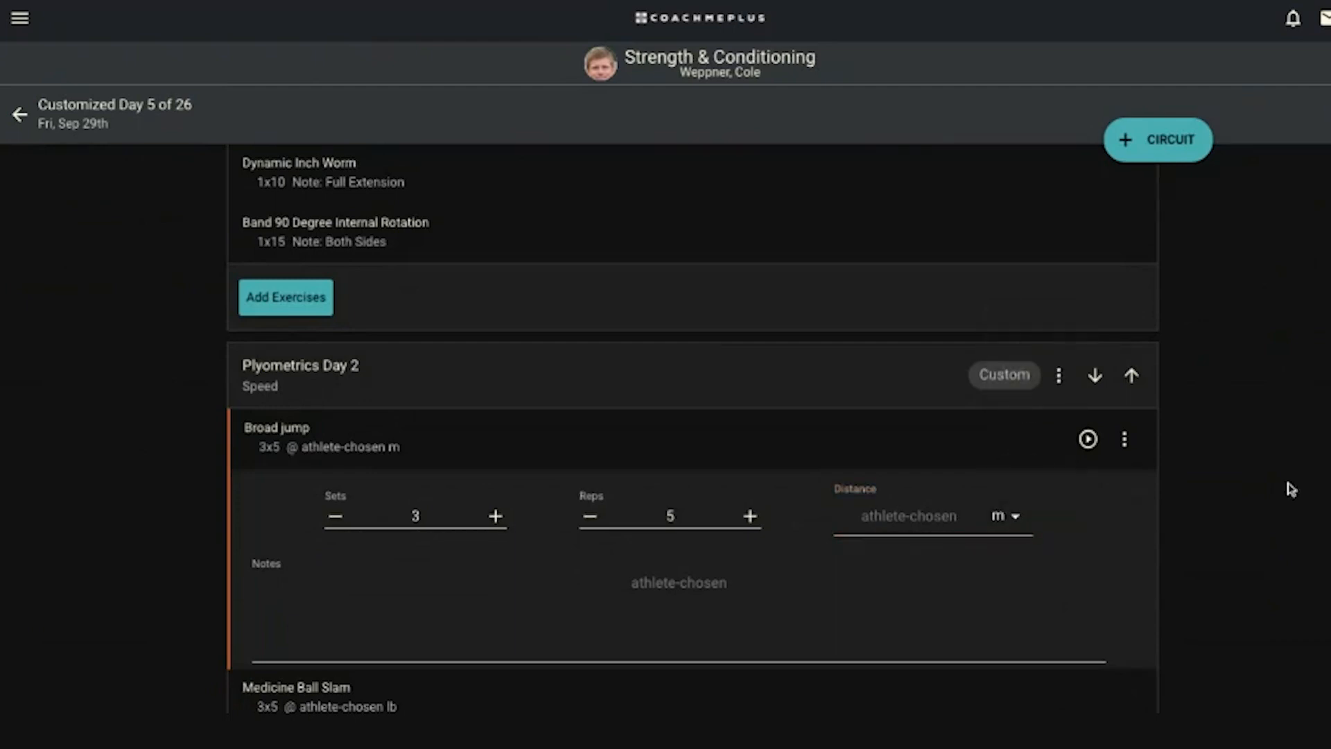
- Close the Broad jump's settings and return to the athlete's program calendar
scroll(1161, 335, "down", 2)
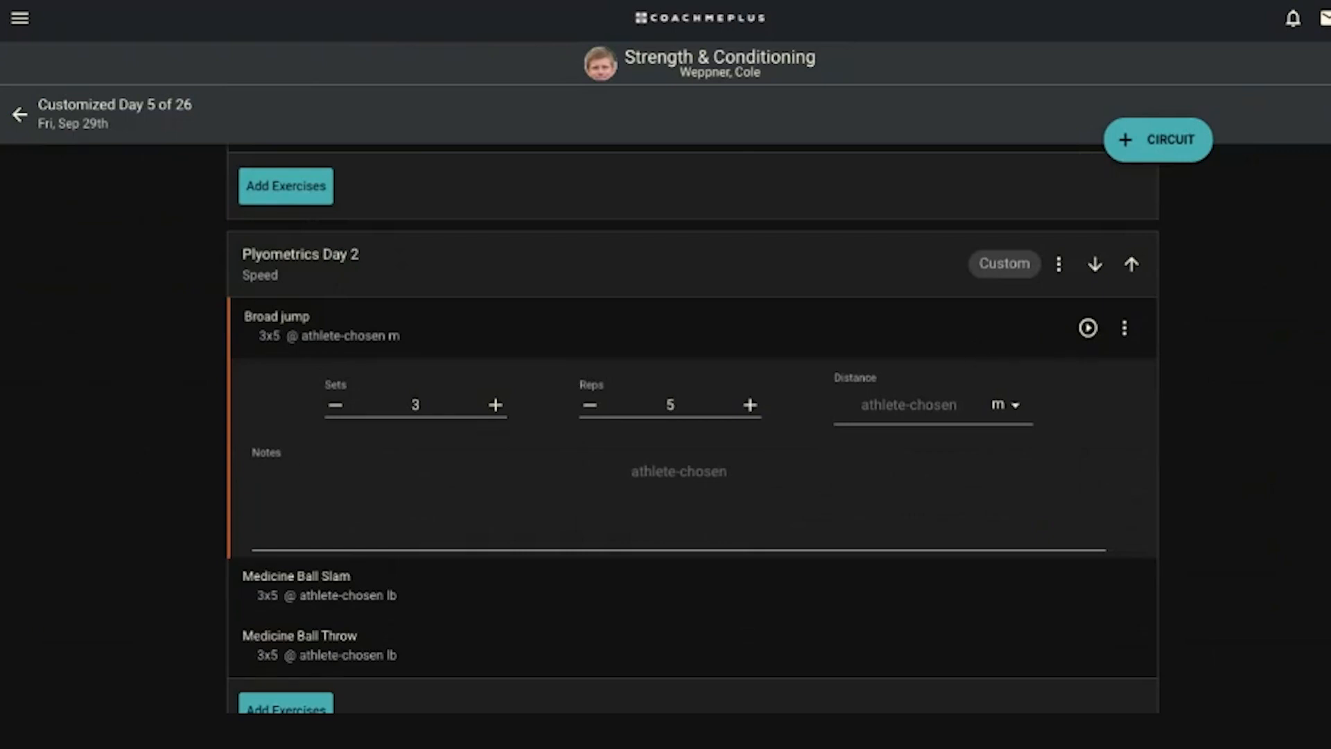
left_click(1183, 249)
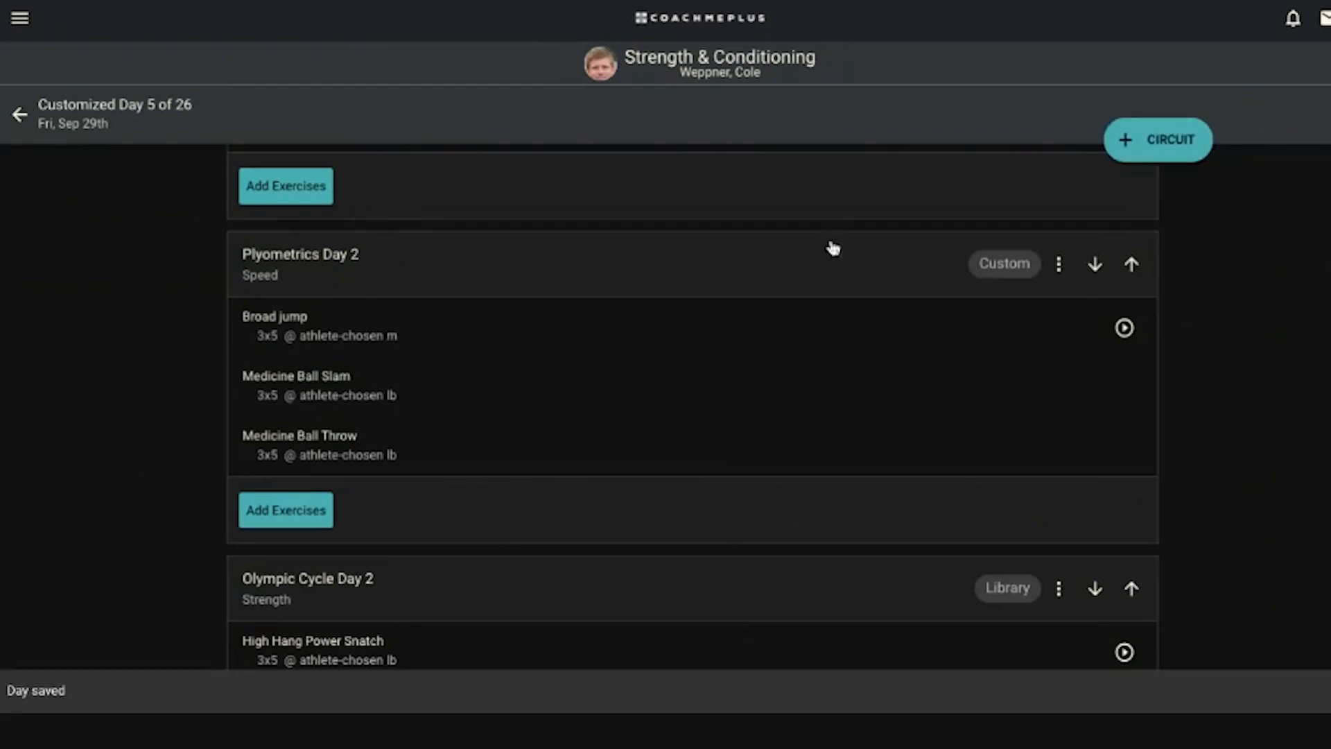
left_click(15, 115)
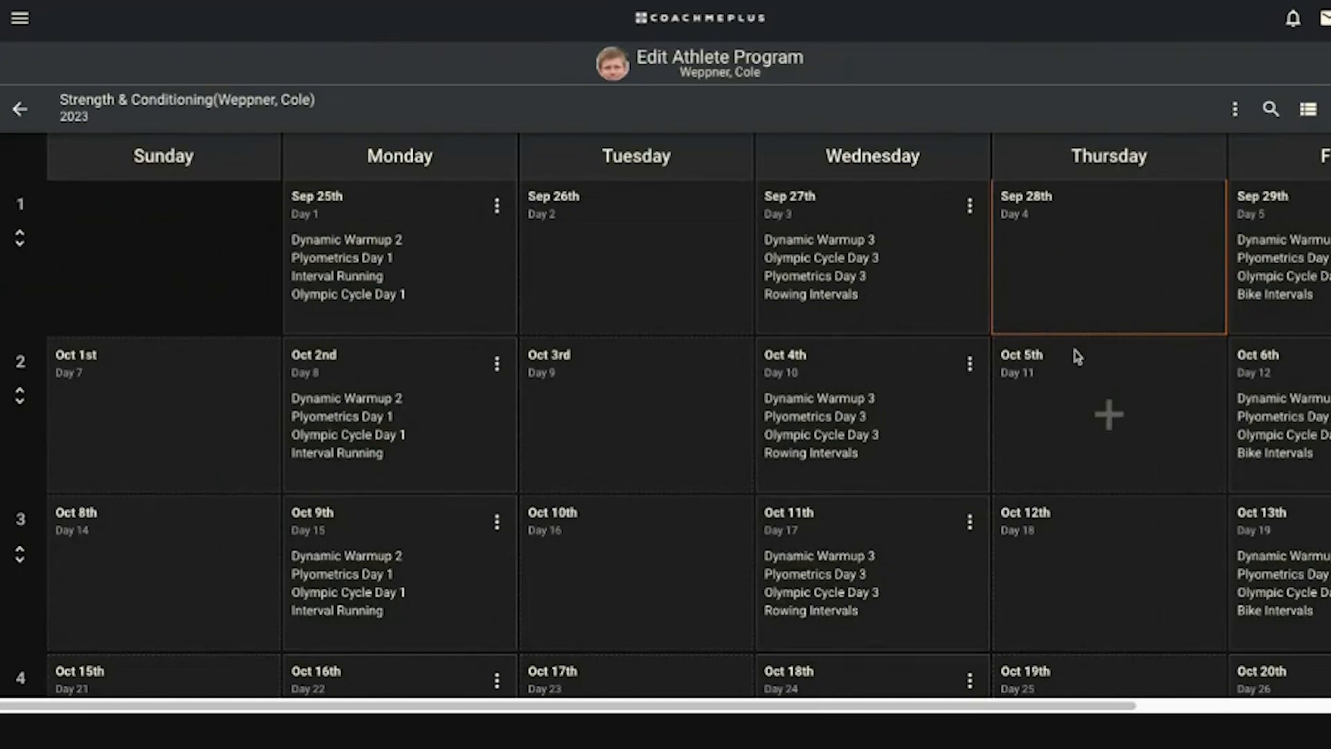
- Reopen Day 5 (Fri, Sep 29th), check its customized Bike Intervals circuit, and return to the start of the calendar
scroll(1075, 353, "right", 4)
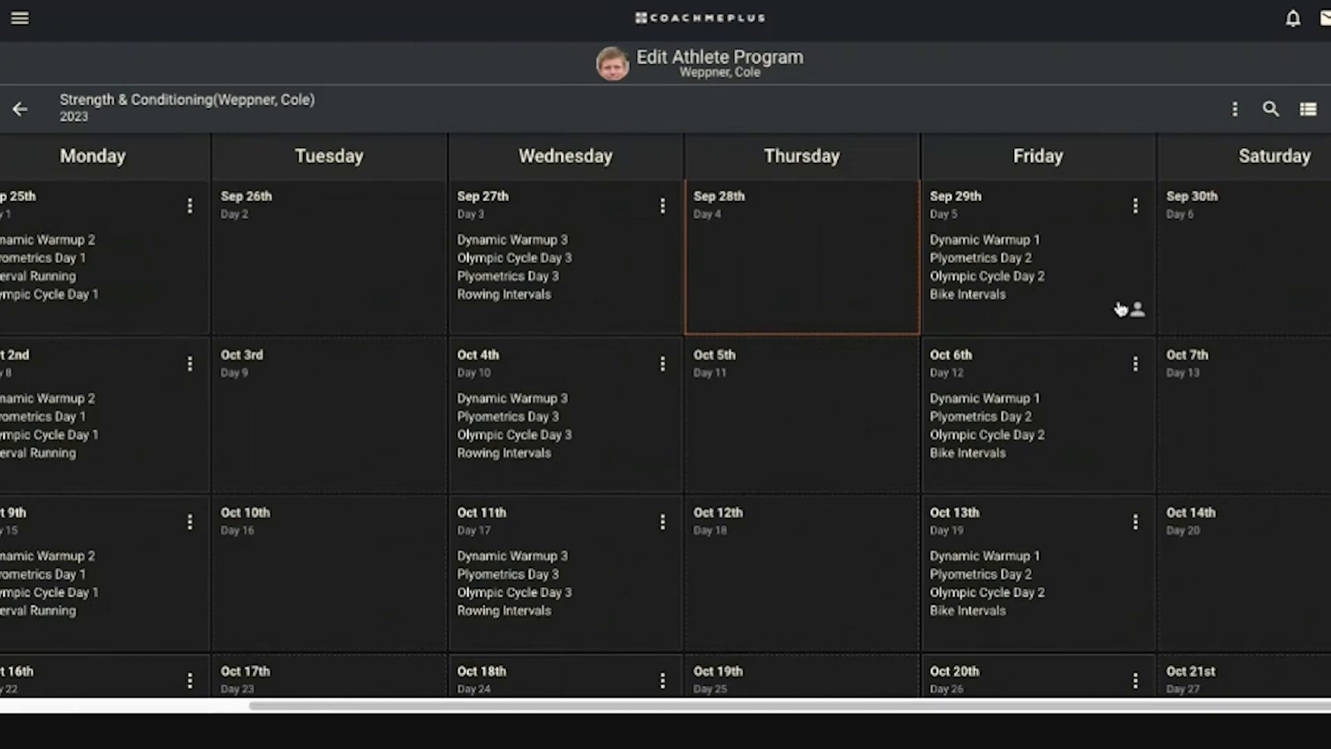
left_click(1064, 249)
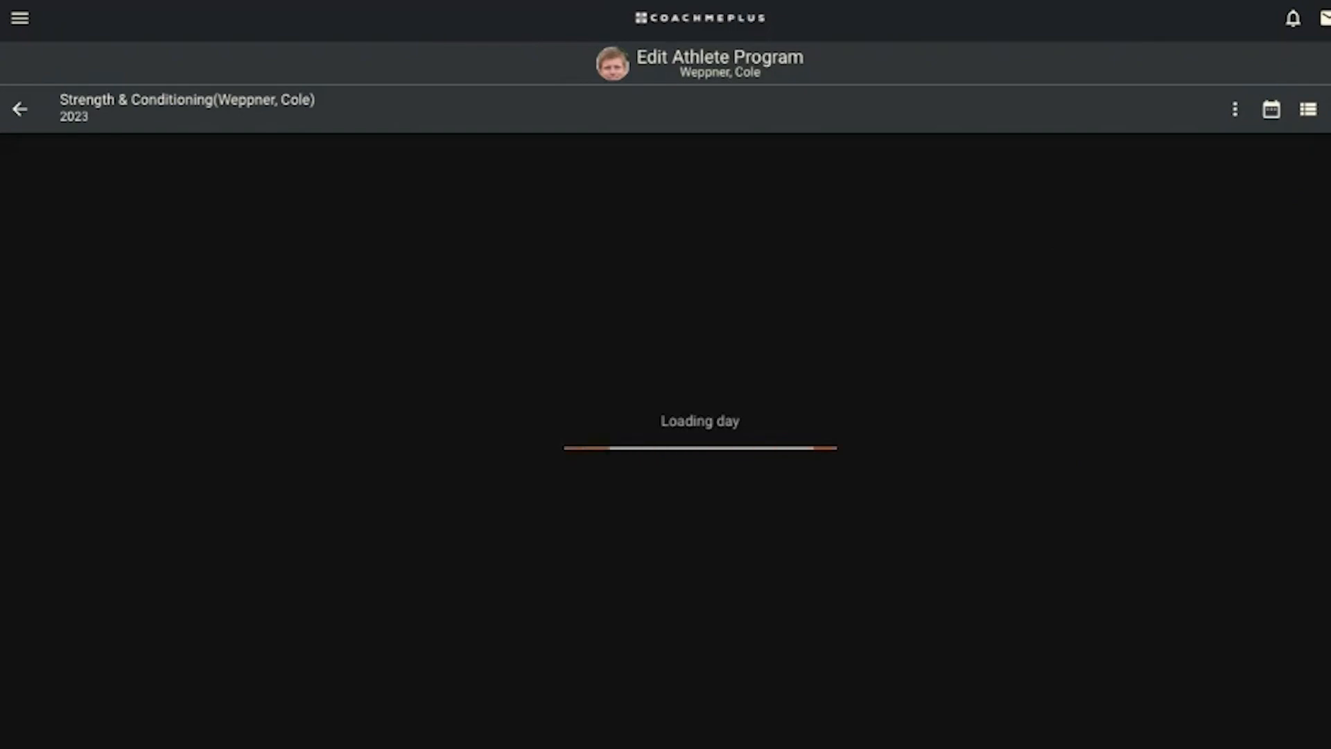
scroll(692, 402, "down", 15)
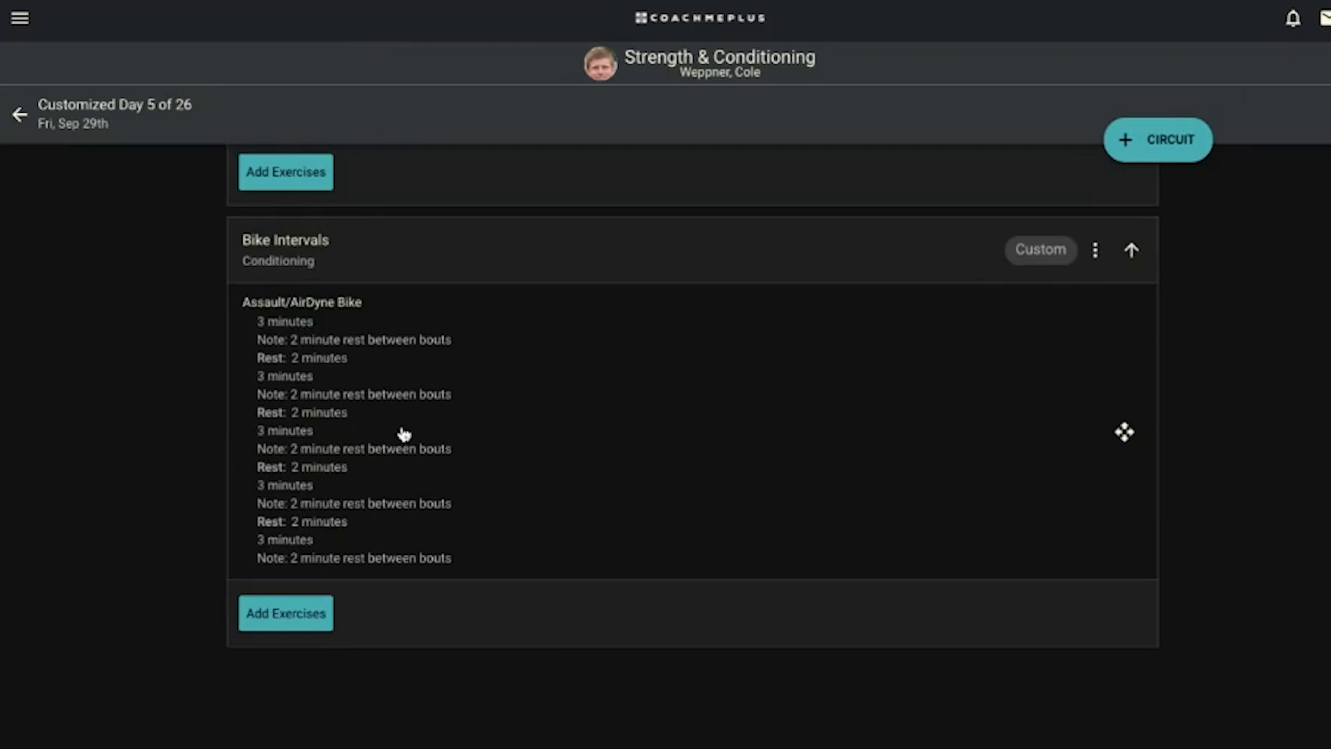
left_click(21, 116)
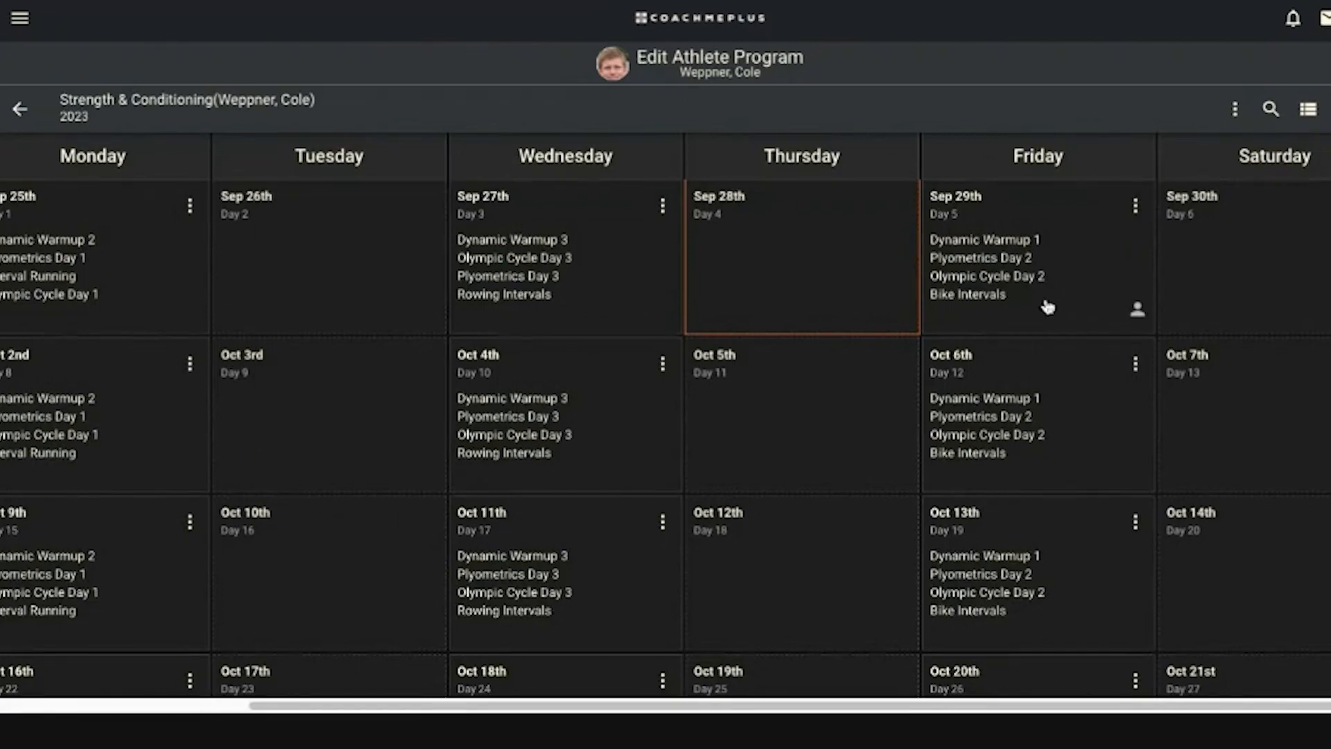
scroll(1055, 307, "left", 2)
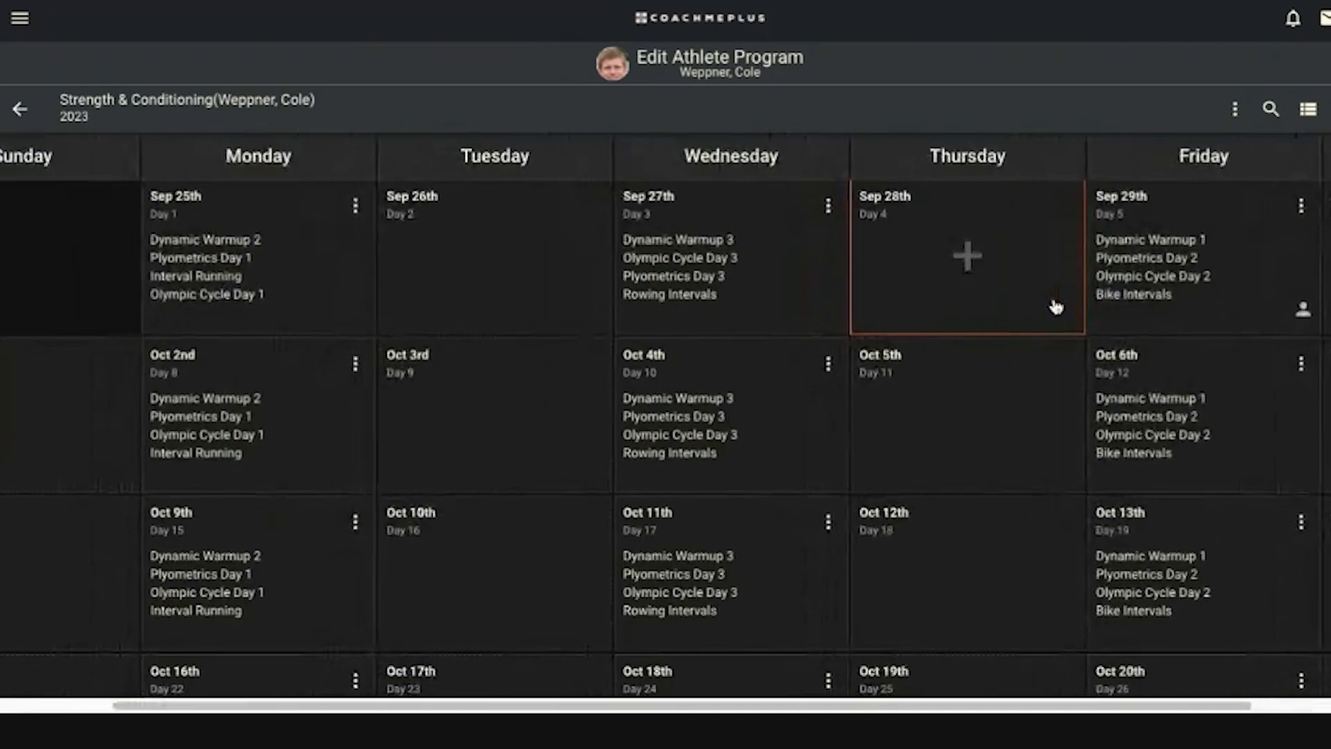
scroll(1055, 307, "right", 2)
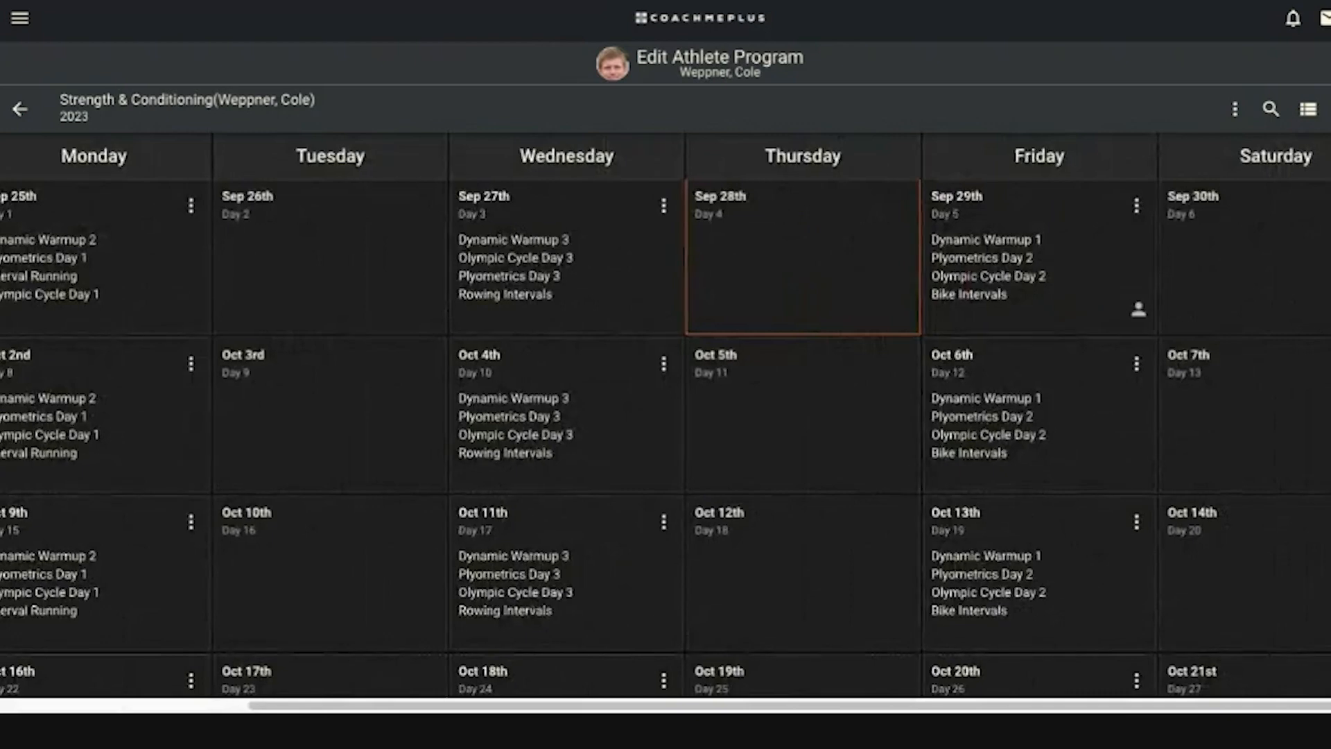
scroll(1054, 307, "left", 4)
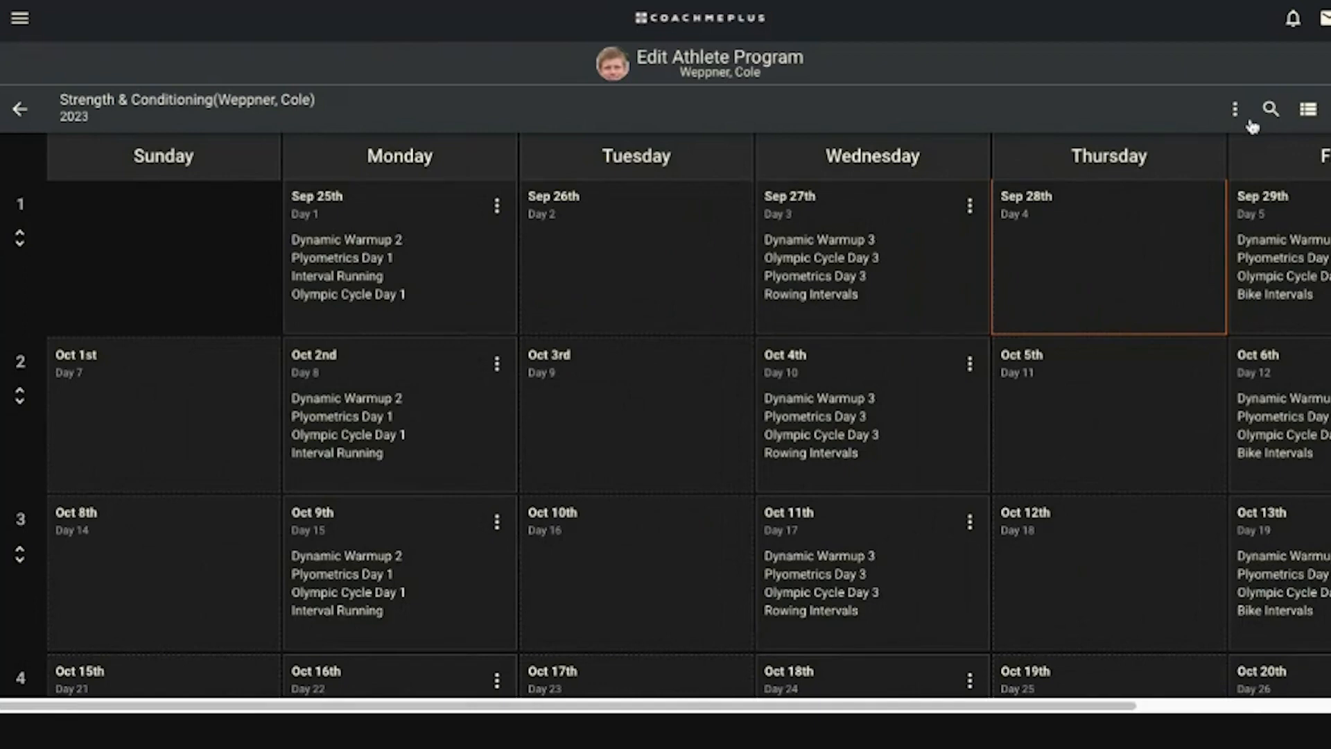
- Find Barbell Front Squat among the program's exercises and open its schedule overview
left_click(1271, 109)
type("squa")
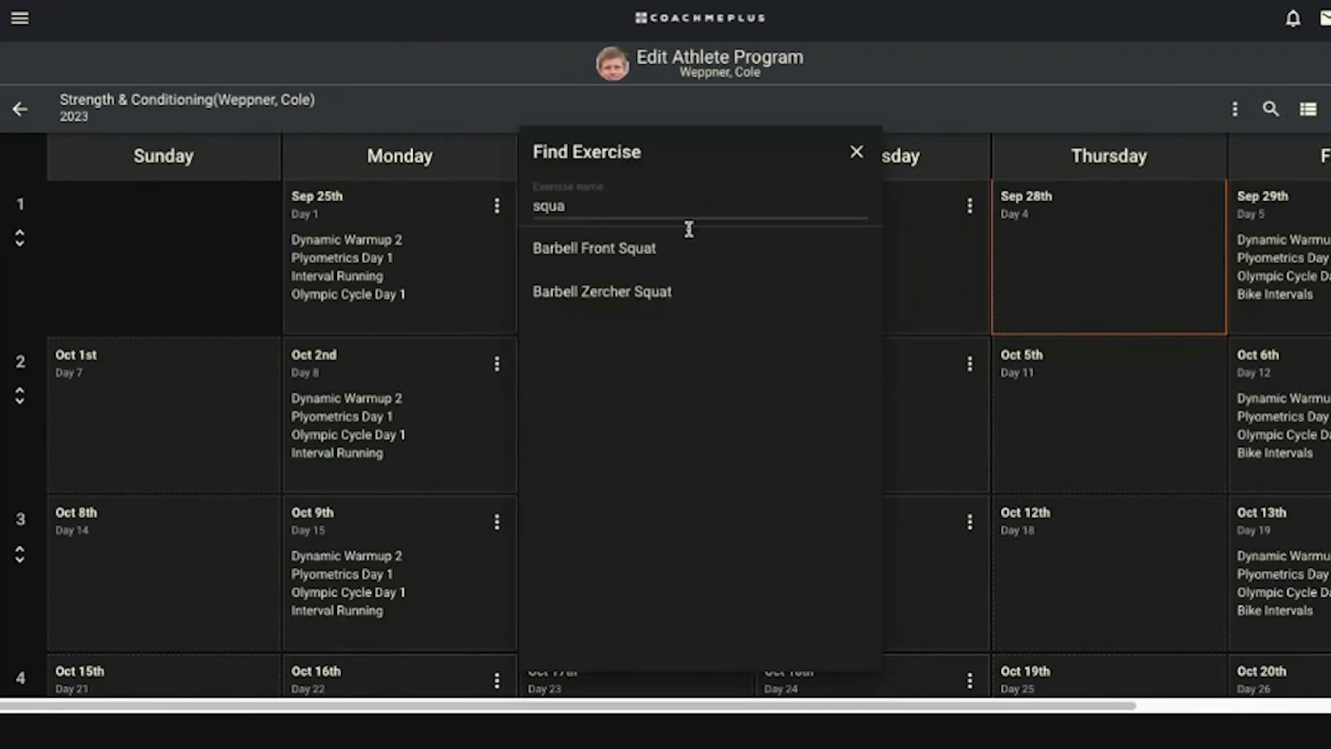
key("BackSpace")
key("BackSpace")
key("BackSpace")
key("BackSpace")
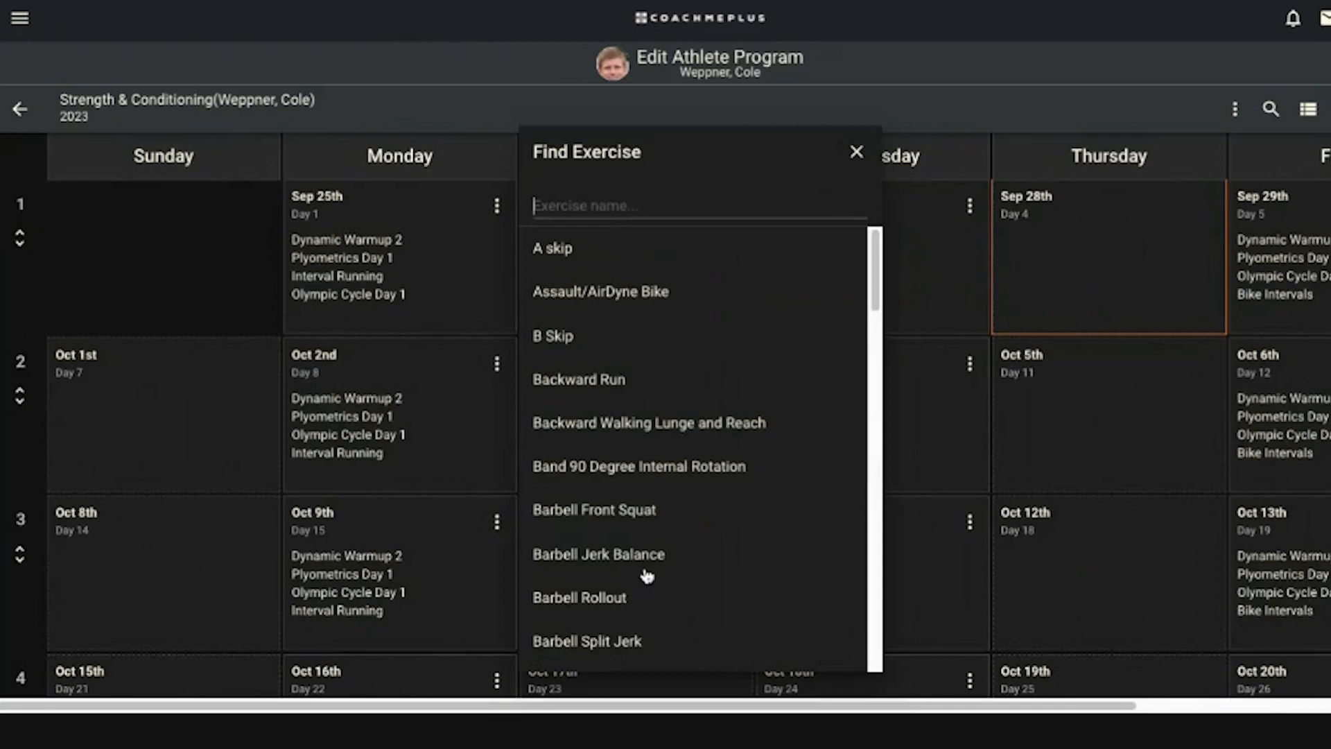
scroll(693, 443, "down", 2)
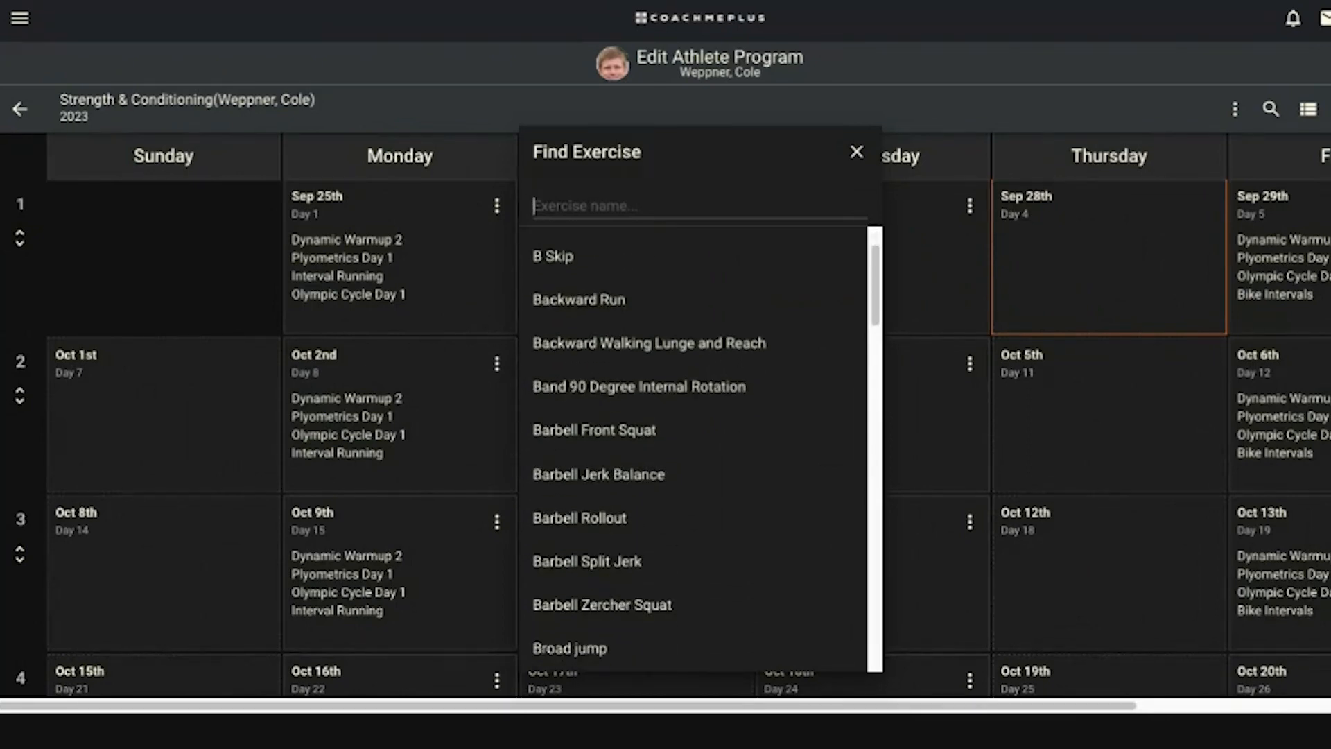
left_click(617, 446)
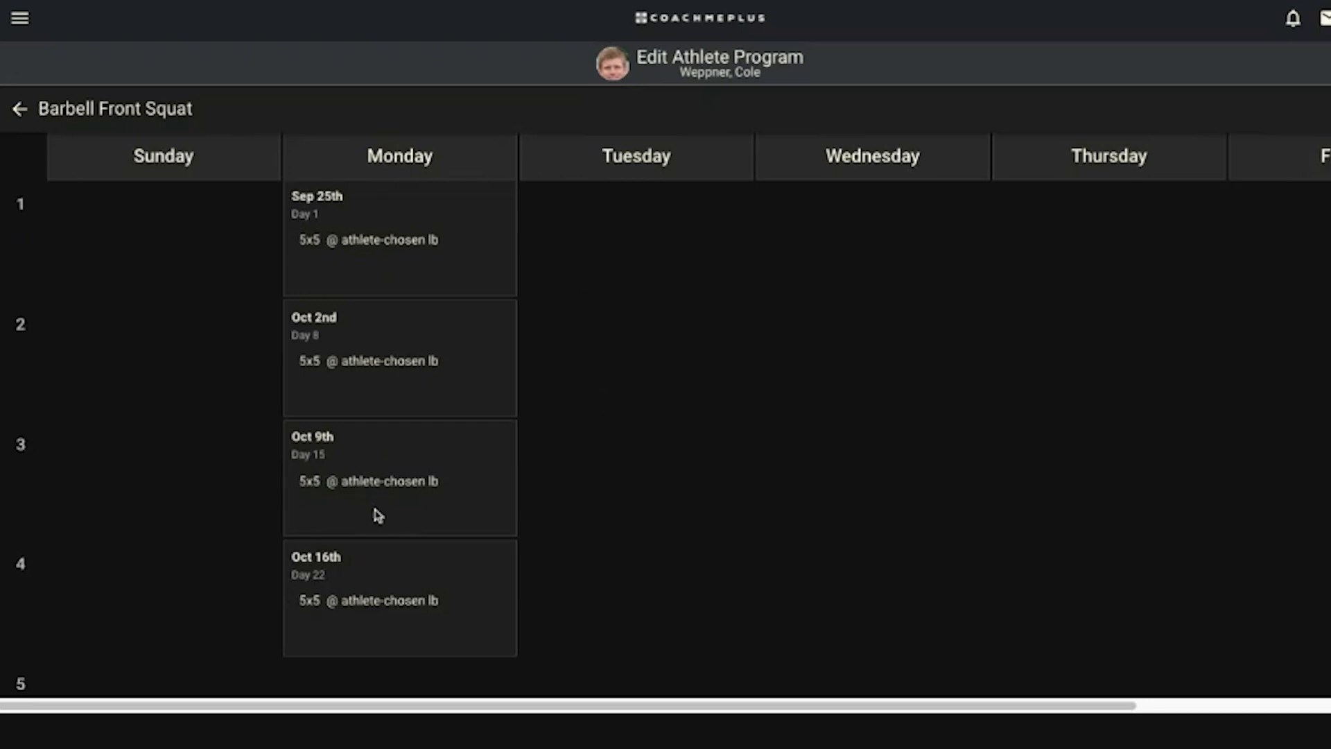
- Start swapping Barbell Front Squat and select all four Monday occurrences: Sep 25th, Oct 2nd, Oct 9th and Oct 16th
left_click(1329, 110)
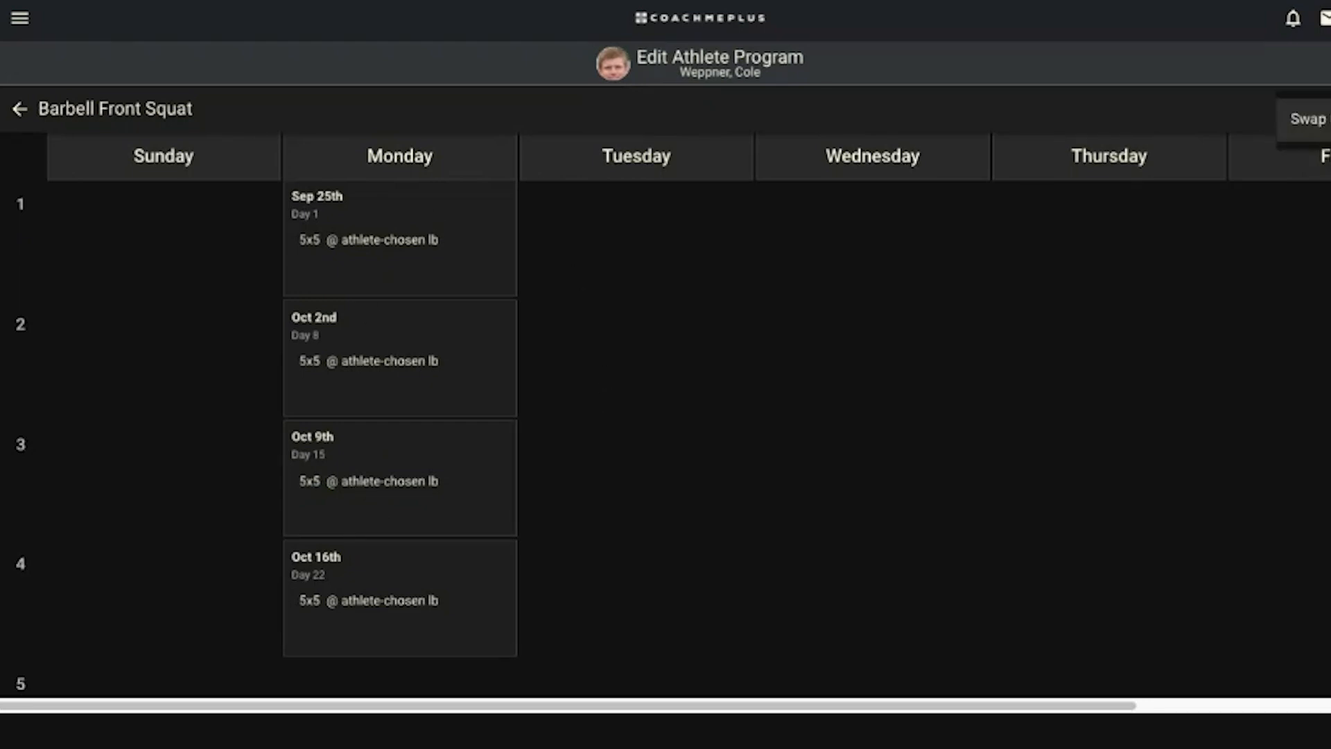
left_click(1308, 119)
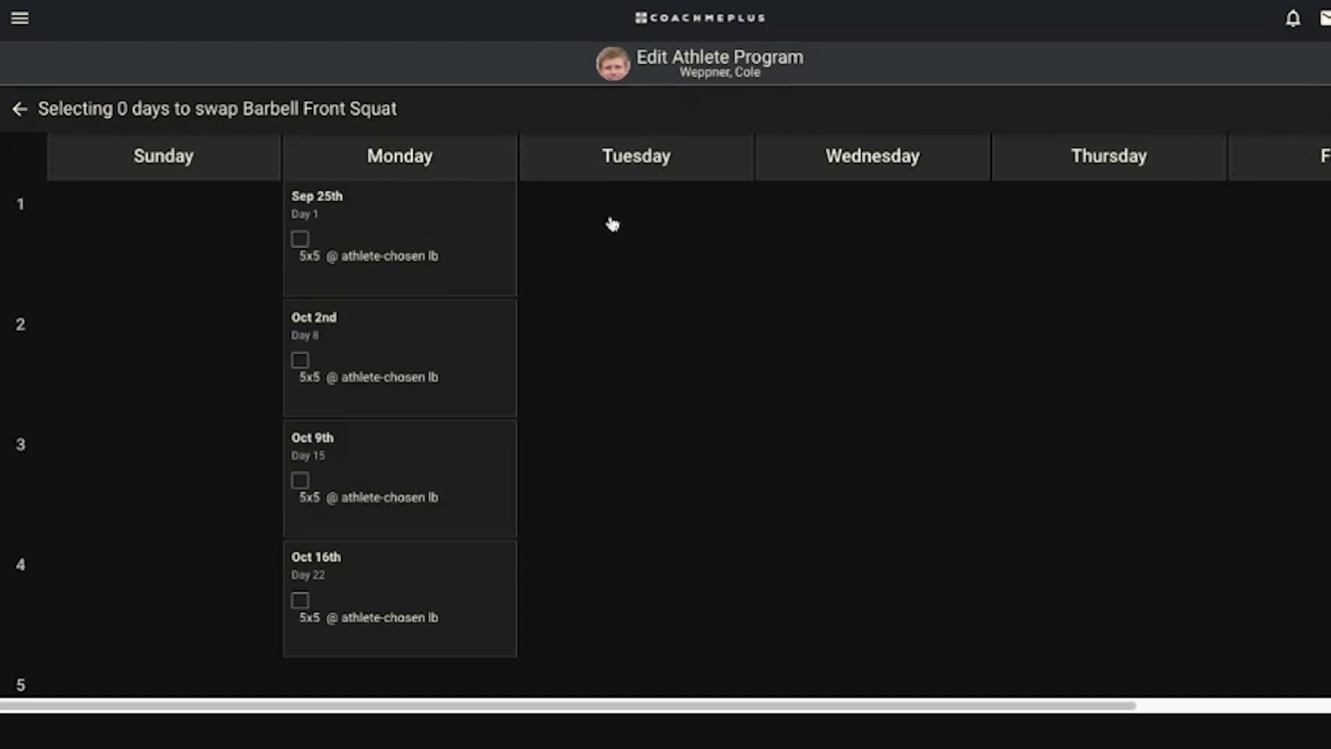
left_click(299, 239)
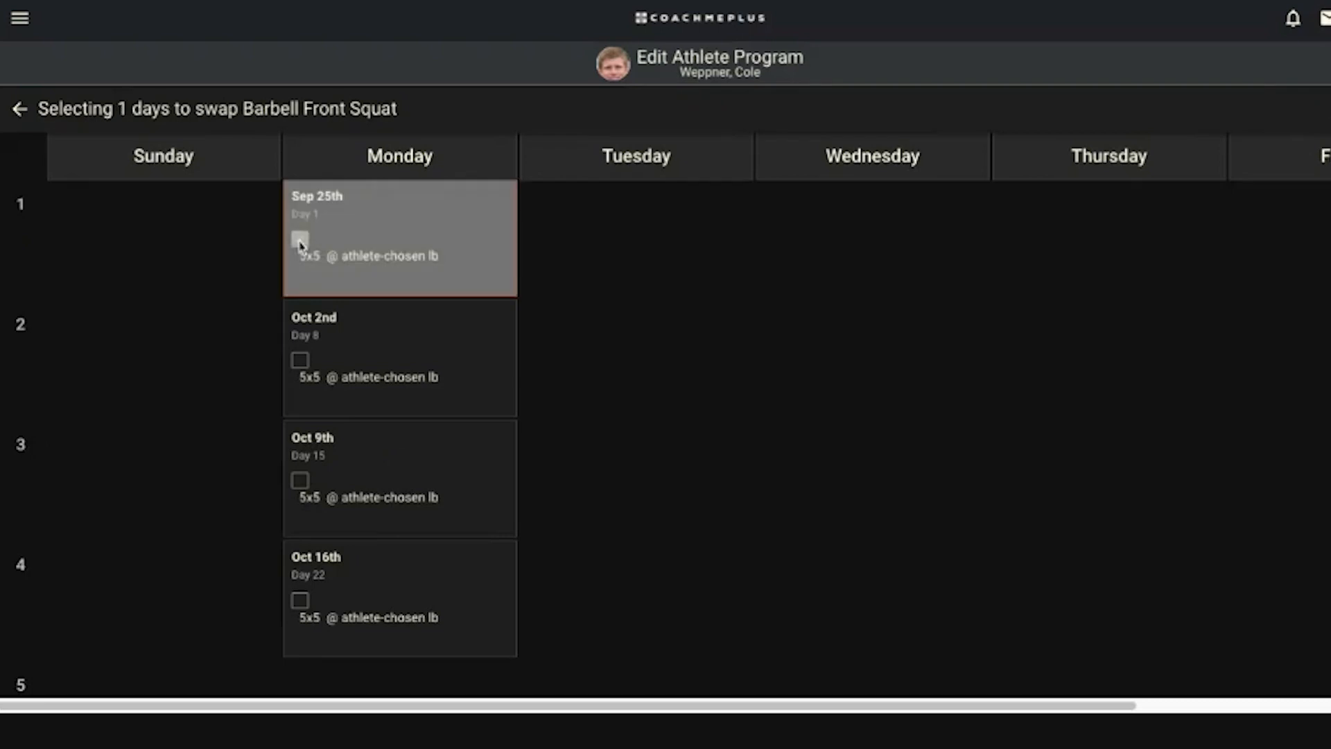
left_click(300, 241)
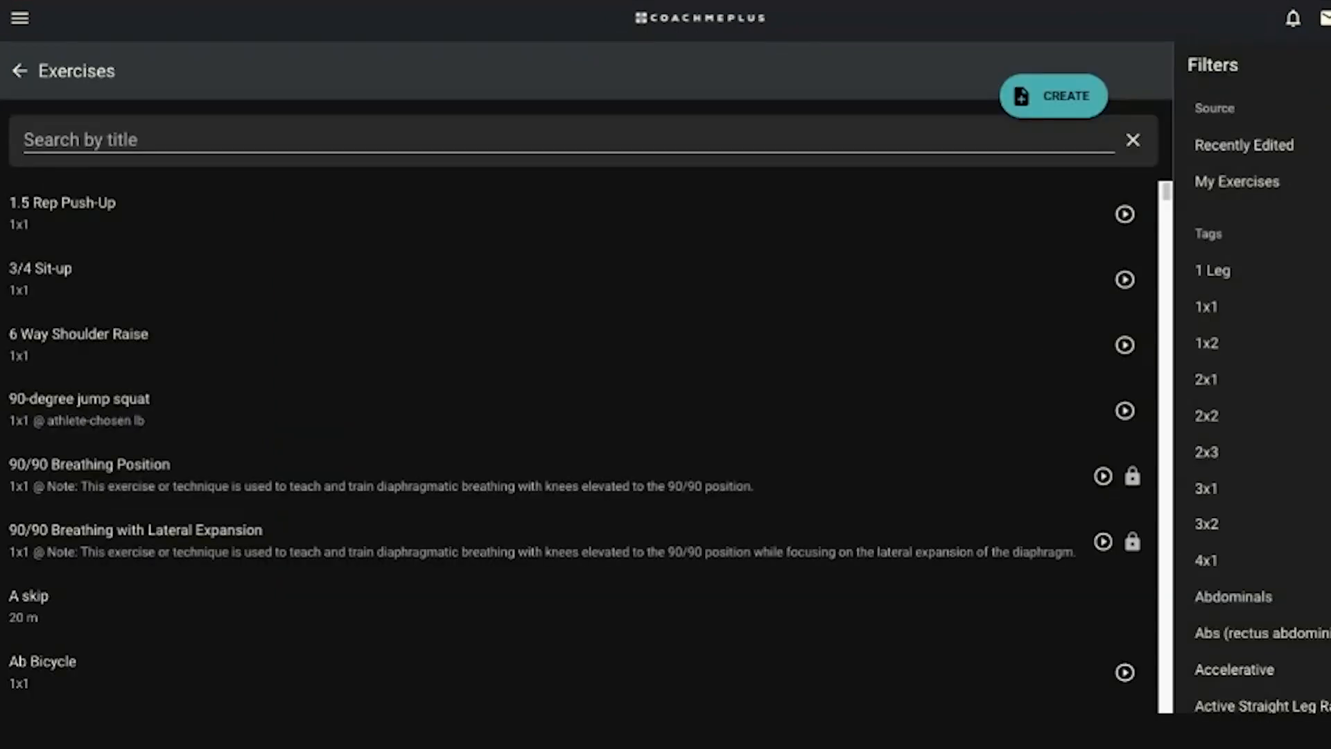
- Search the exercise library for "gobl" and choose Dumbbell Goblet Squat as the replacement
left_click(628, 132)
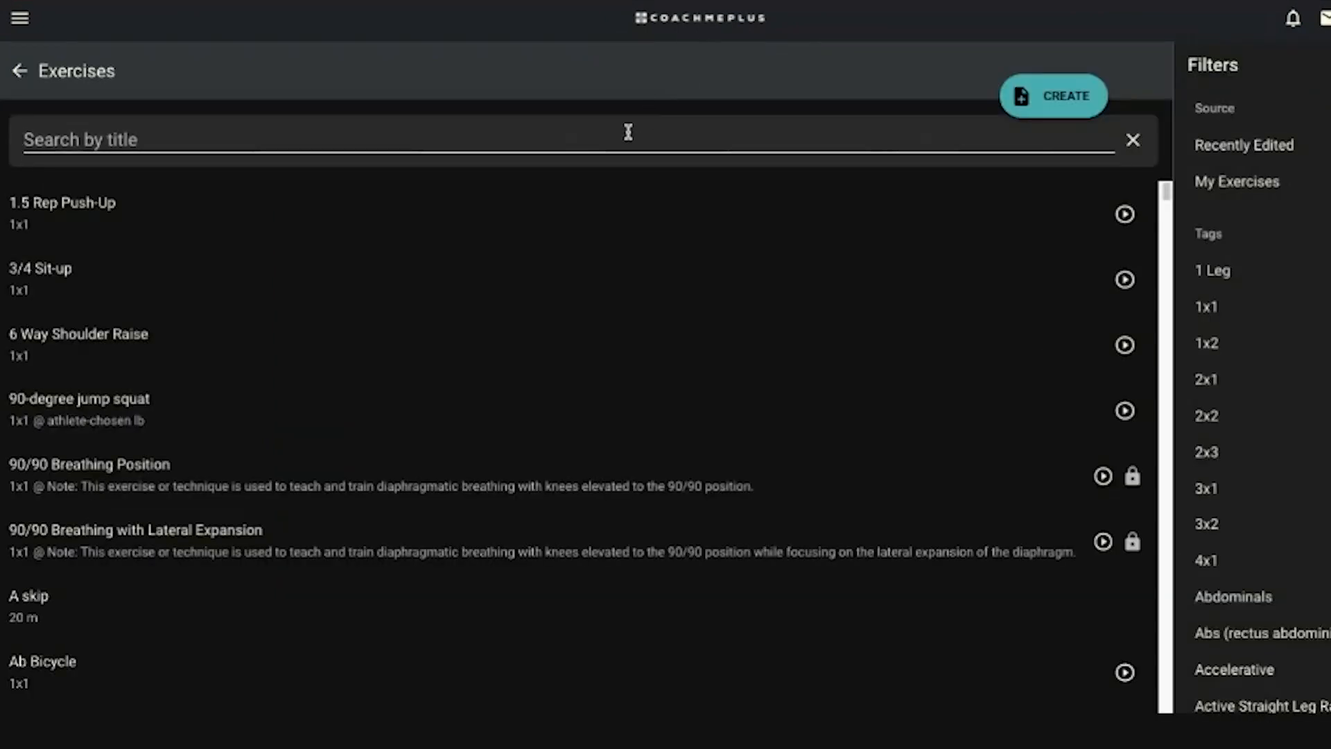
type("gobel")
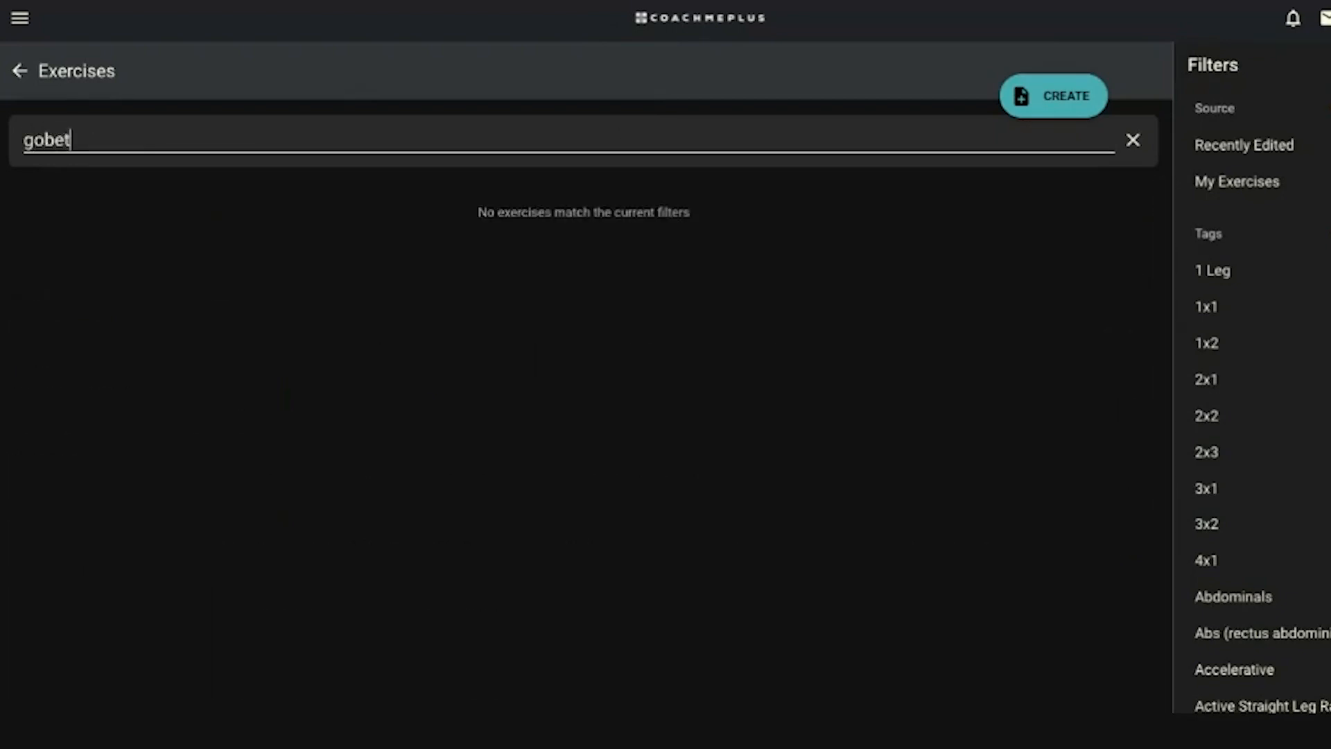
key("BackSpace")
key("BackSpace")
type("l")
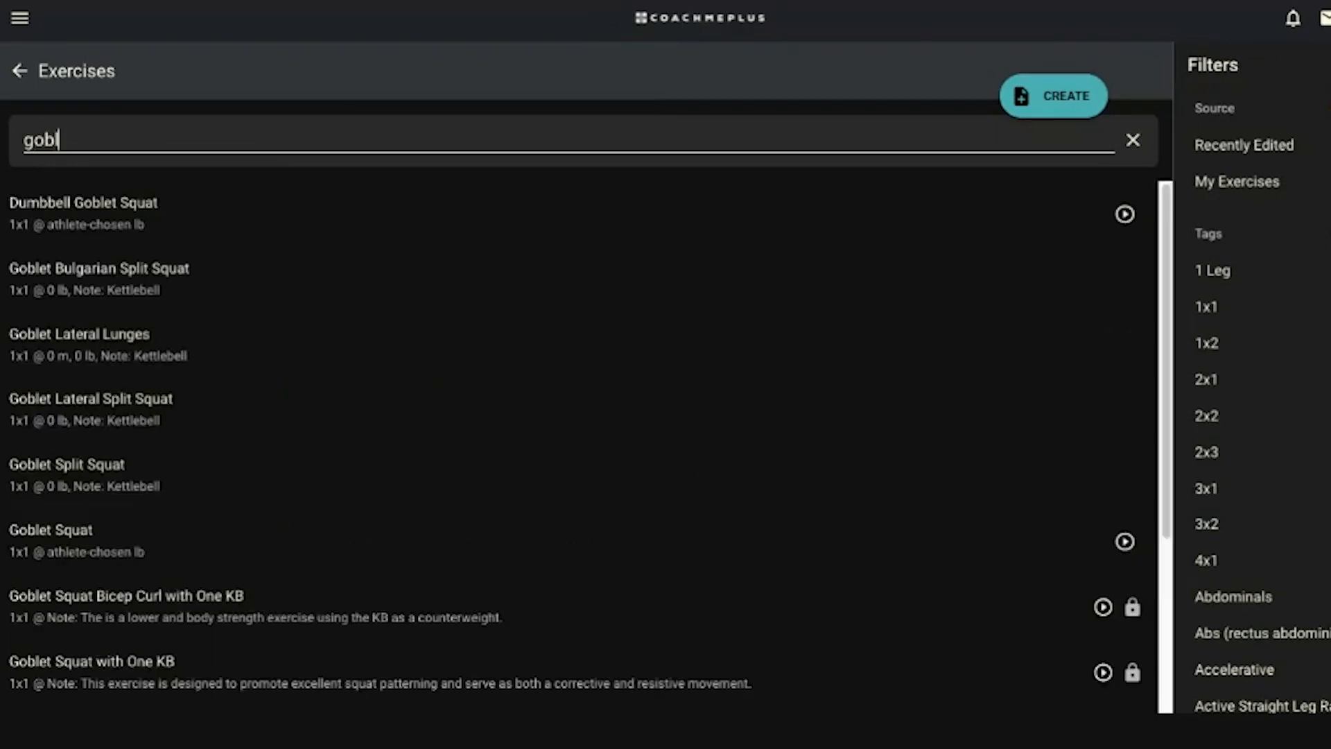
left_click(131, 220)
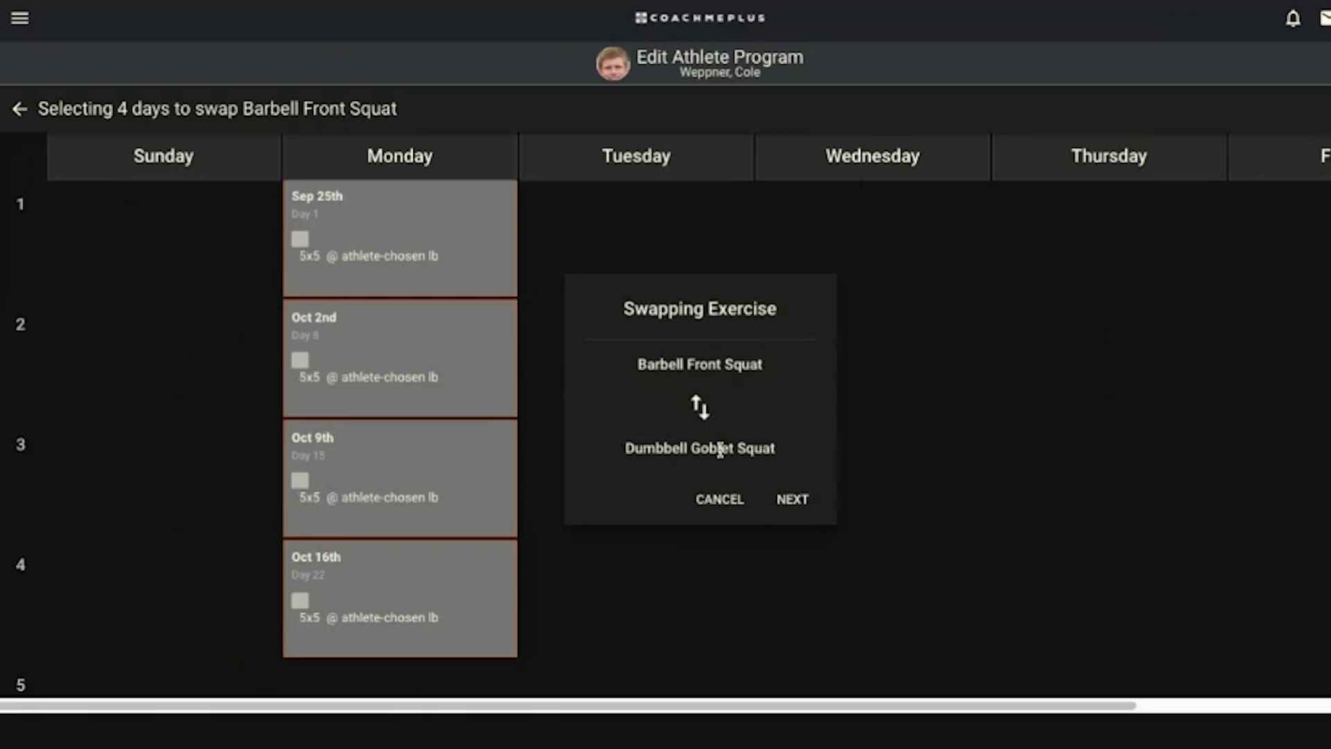
- Proceed with the swap to Dumbbell Goblet Squat, leaving Keep Settings unchecked
left_click(794, 500)
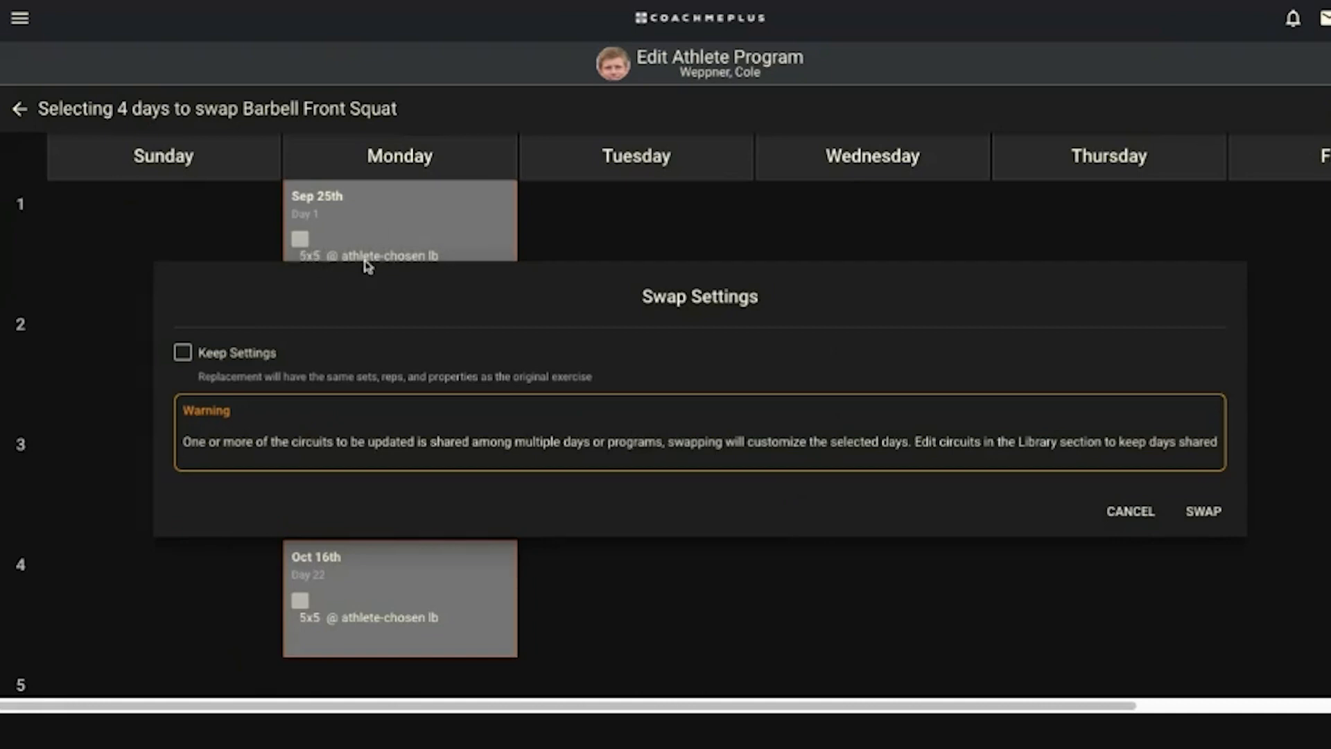
left_click(193, 355)
left_click(192, 355)
left_click(1221, 525)
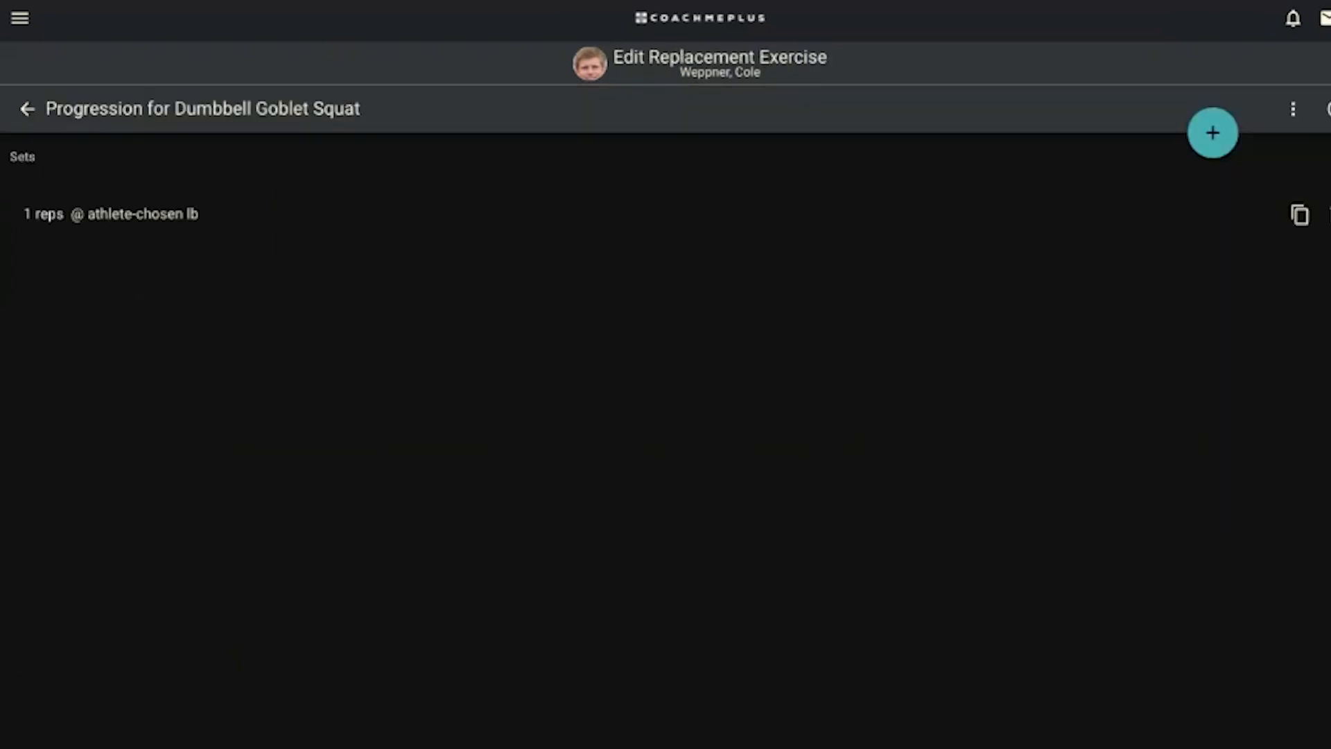
- Set the Dumbbell Goblet Squat's first set to 10 reps
left_click(228, 222)
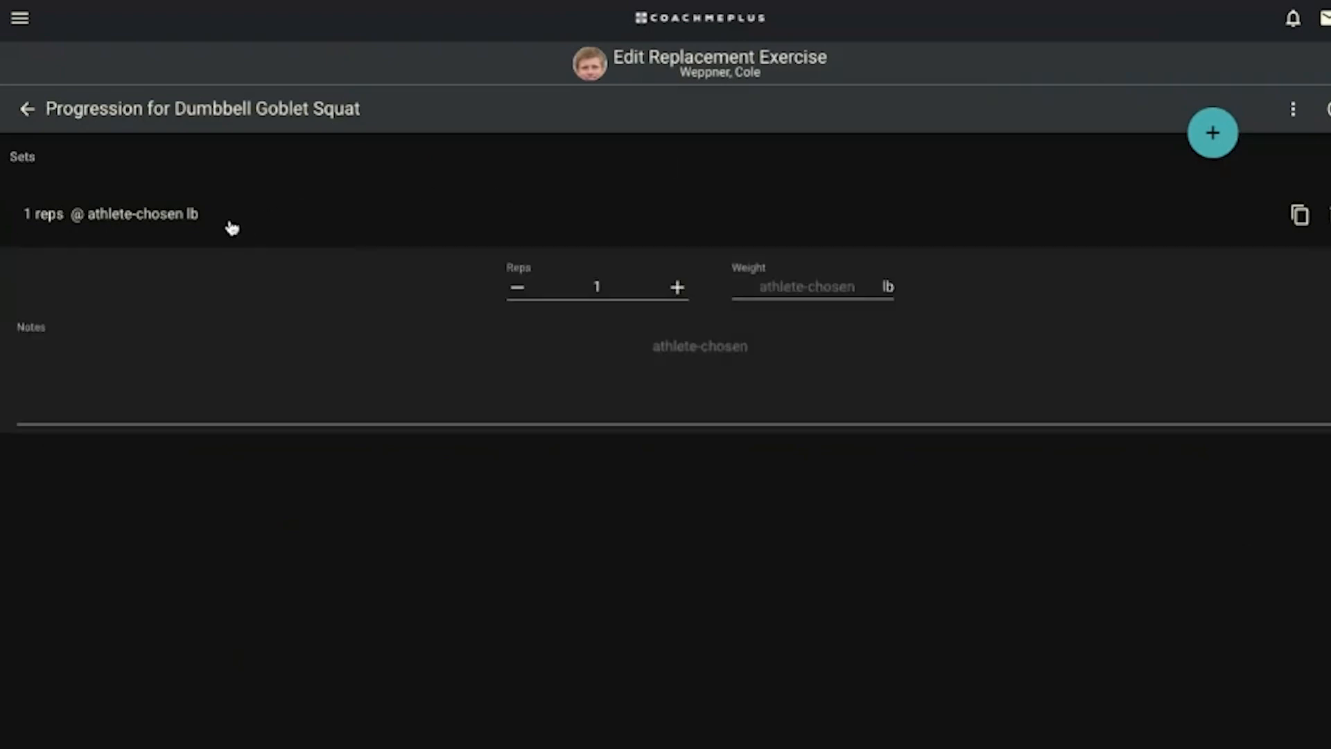
left_click(676, 287)
left_click(676, 287)
left_click(676, 287)
left_click(676, 287)
left_click(676, 287)
left_click(676, 287)
left_click(676, 287)
left_click(676, 287)
left_click(676, 287)
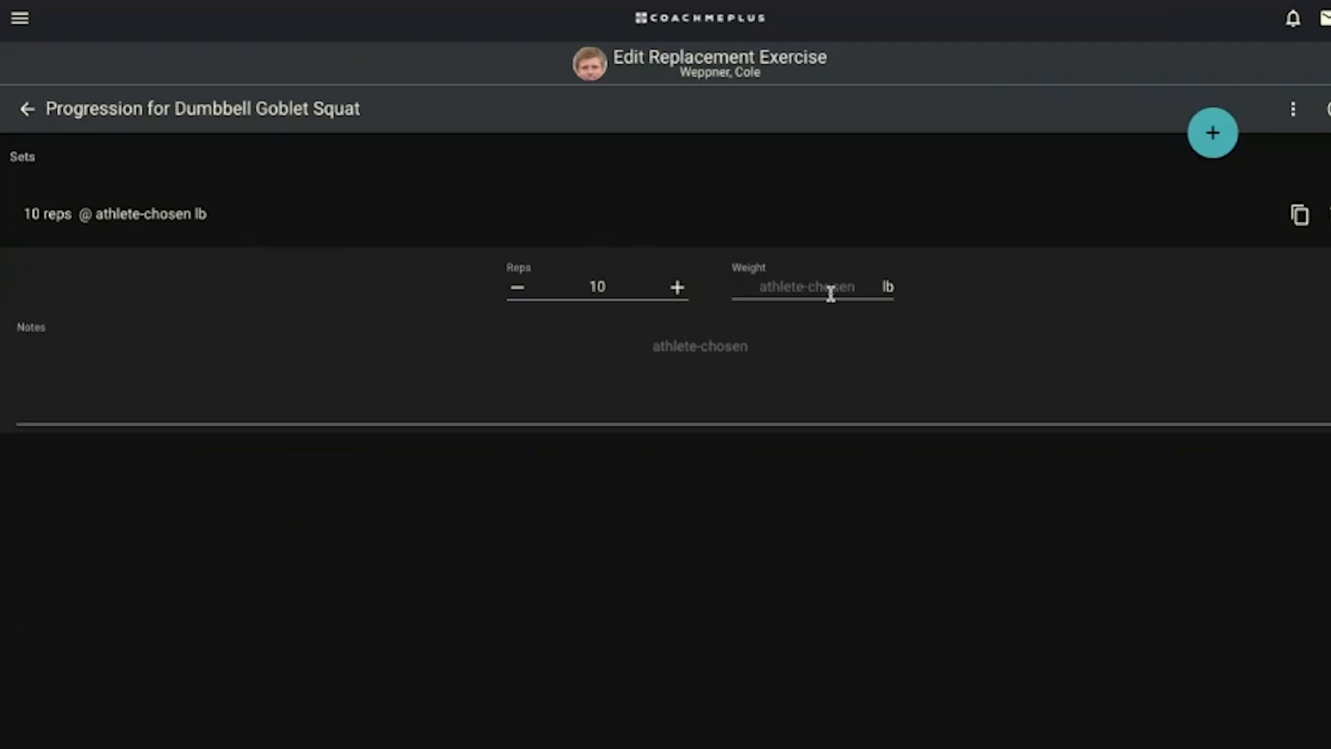
- Duplicate the 10-rep set until there are five sets, and save the replacement exercise's progression
left_click(1299, 217)
left_click(1299, 216)
left_click(1298, 216)
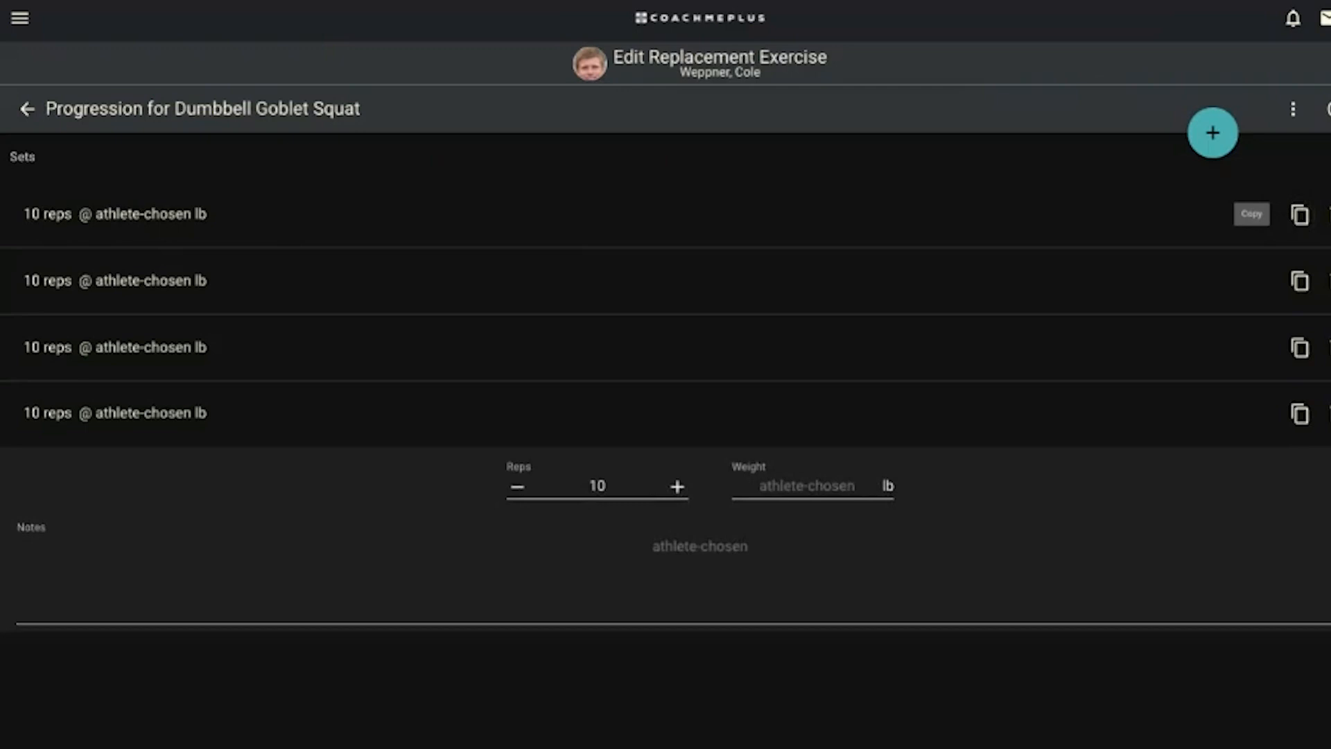
left_click(1298, 217)
left_click(1329, 109)
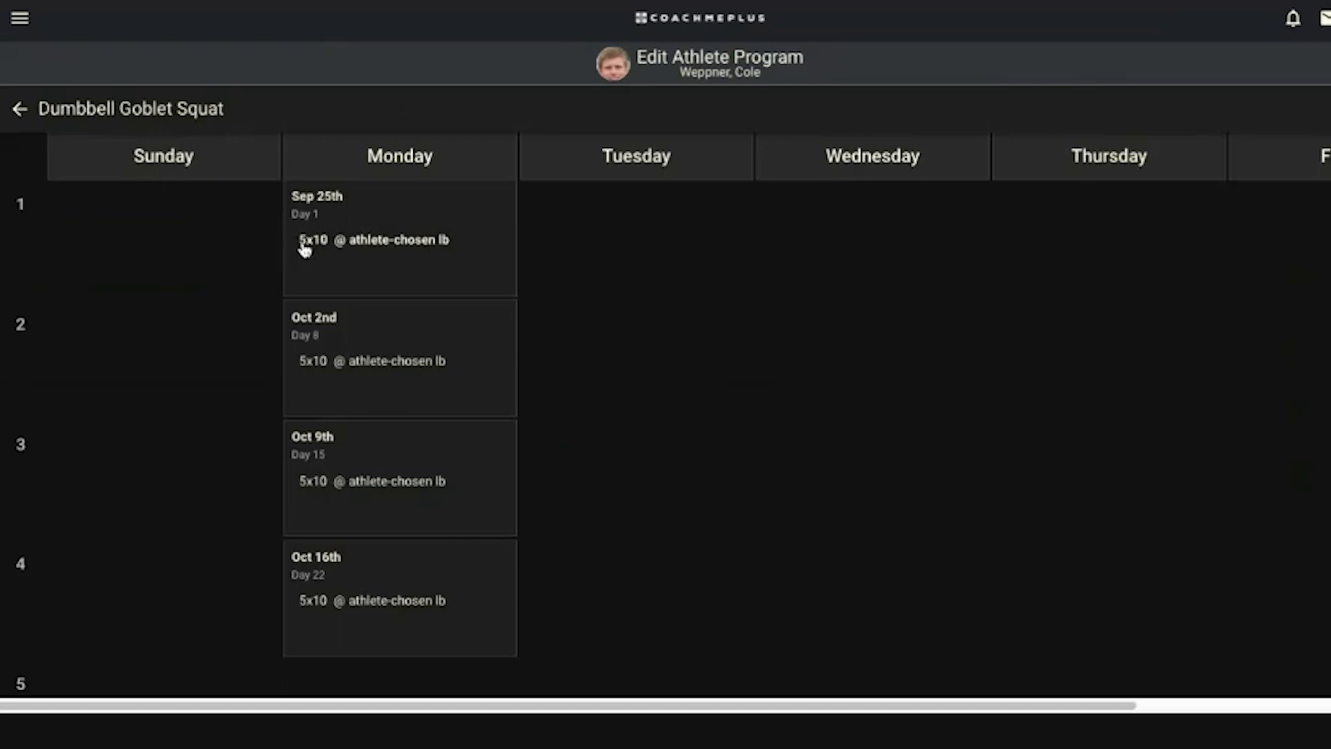
- Return to the program calendar, expand week 1 to check the swapped exercise in Olympic Cycle Day 1, and collapse the week
left_click(21, 111)
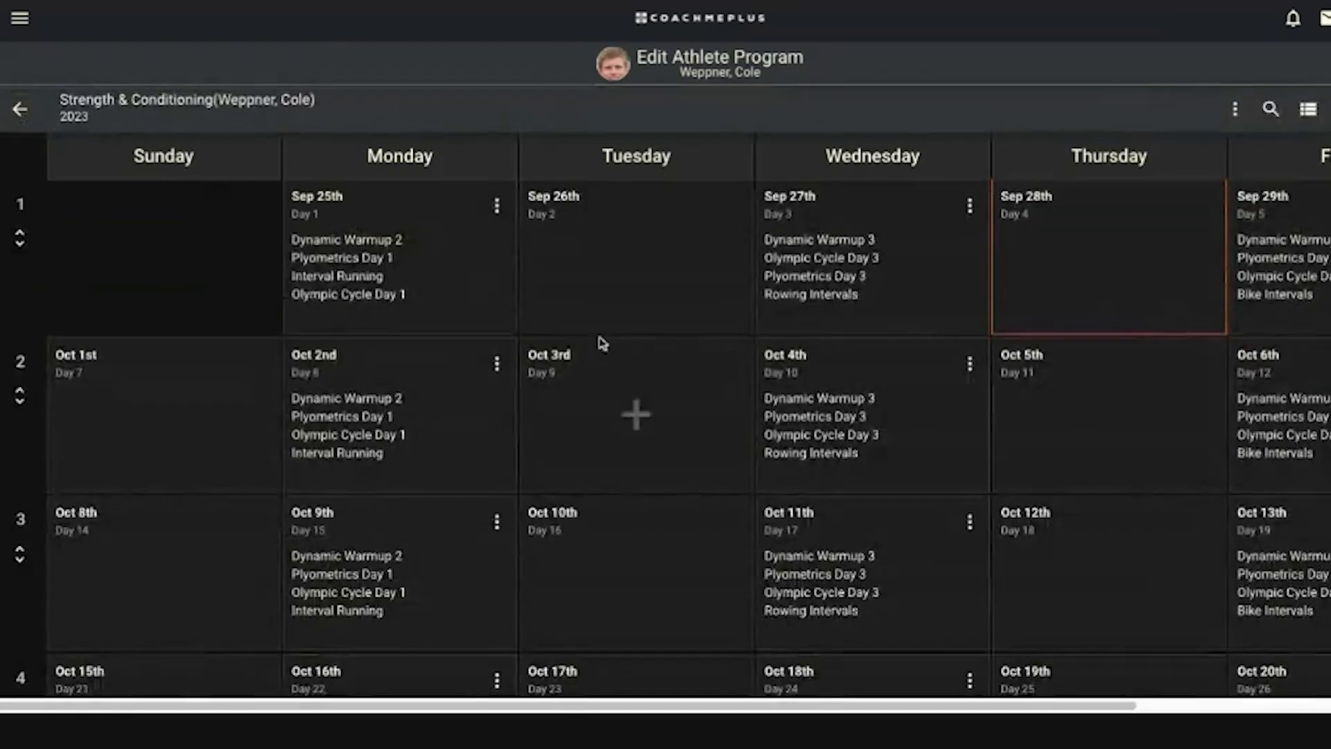
left_click(20, 239)
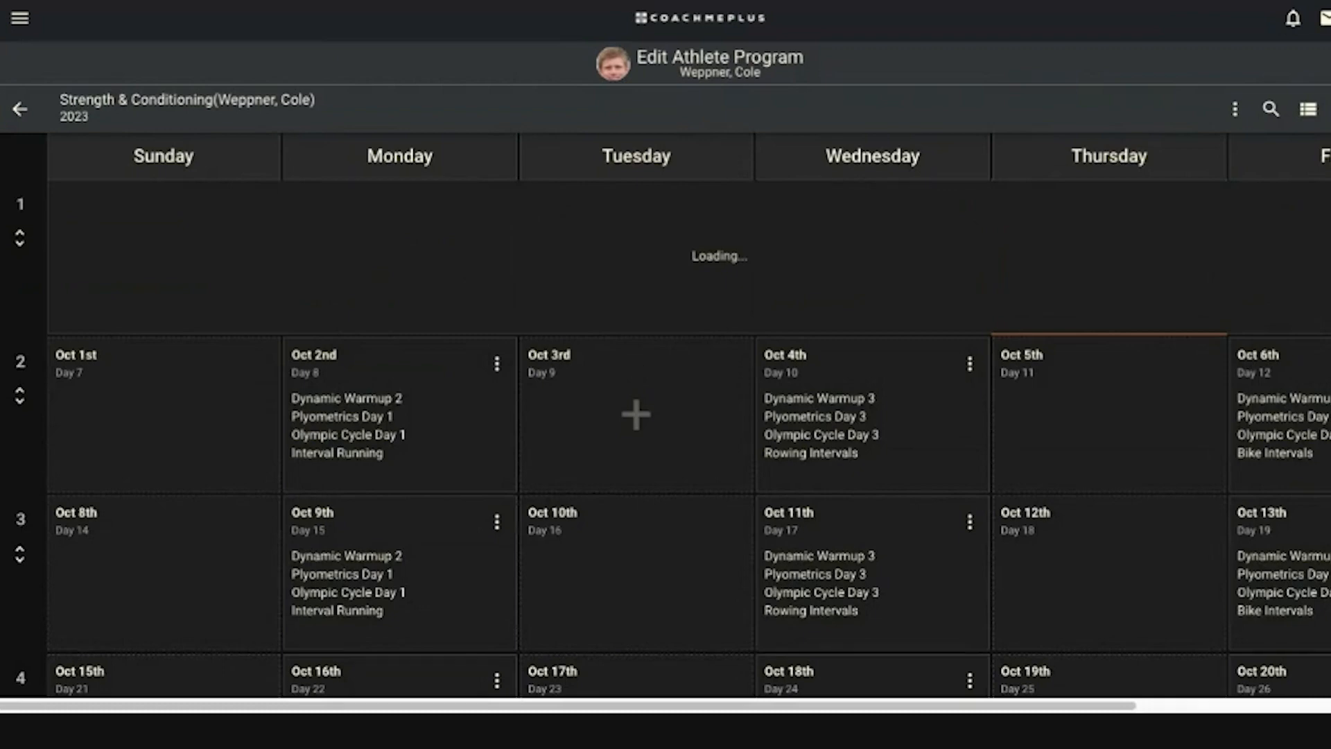
scroll(637, 416, "down", 9)
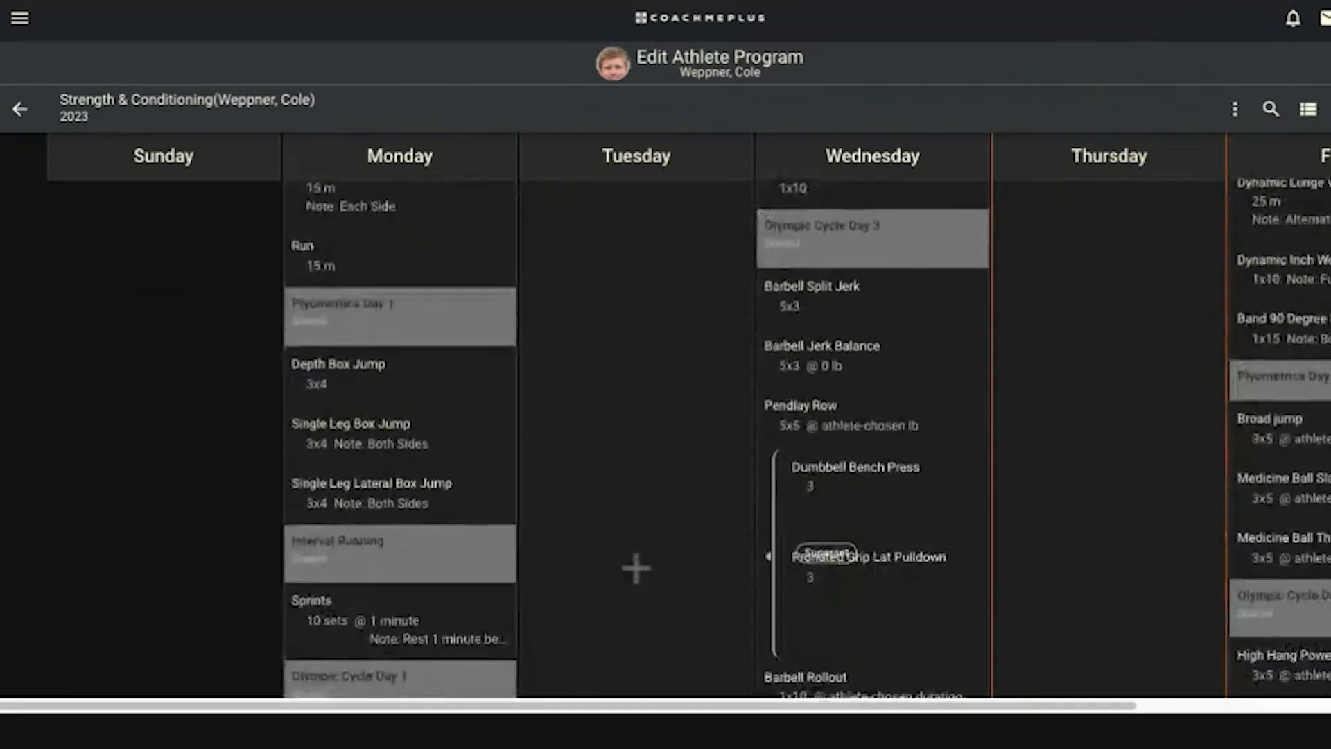
scroll(386, 396, "down", 2)
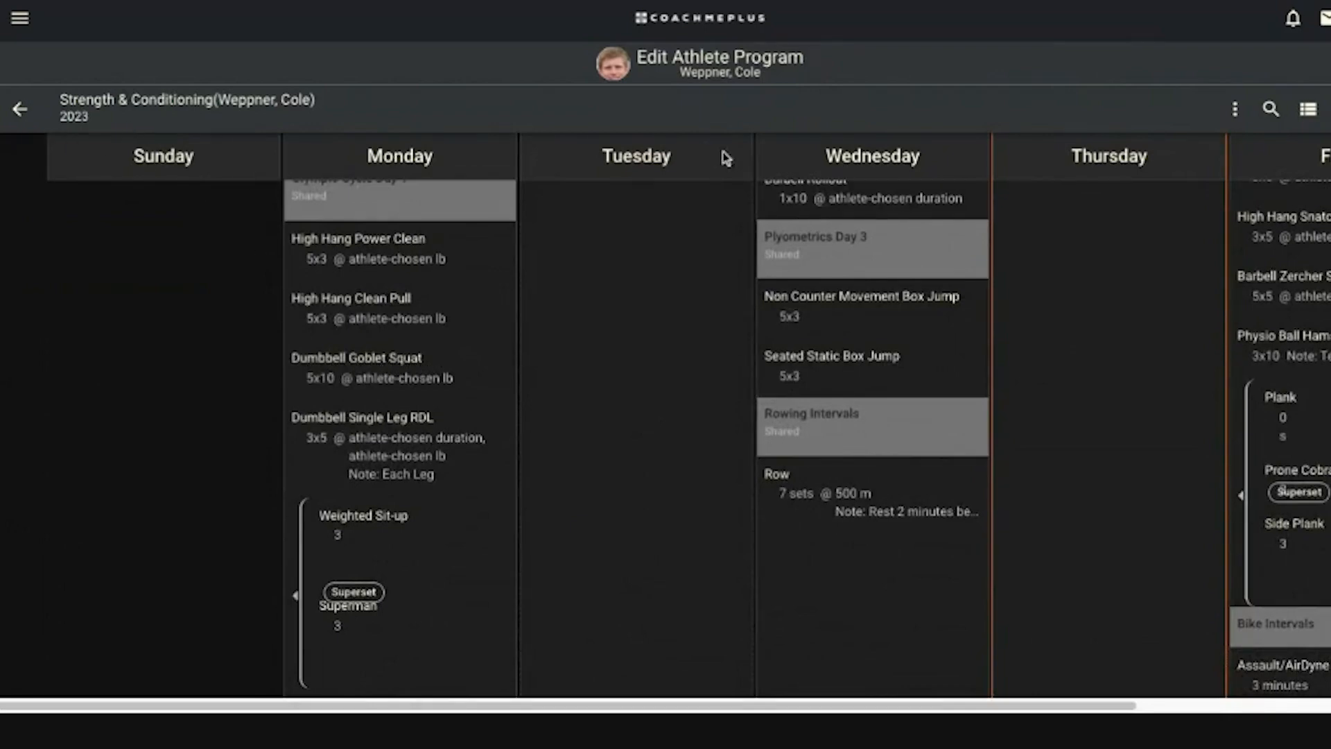
scroll(119, 214, "up", 11)
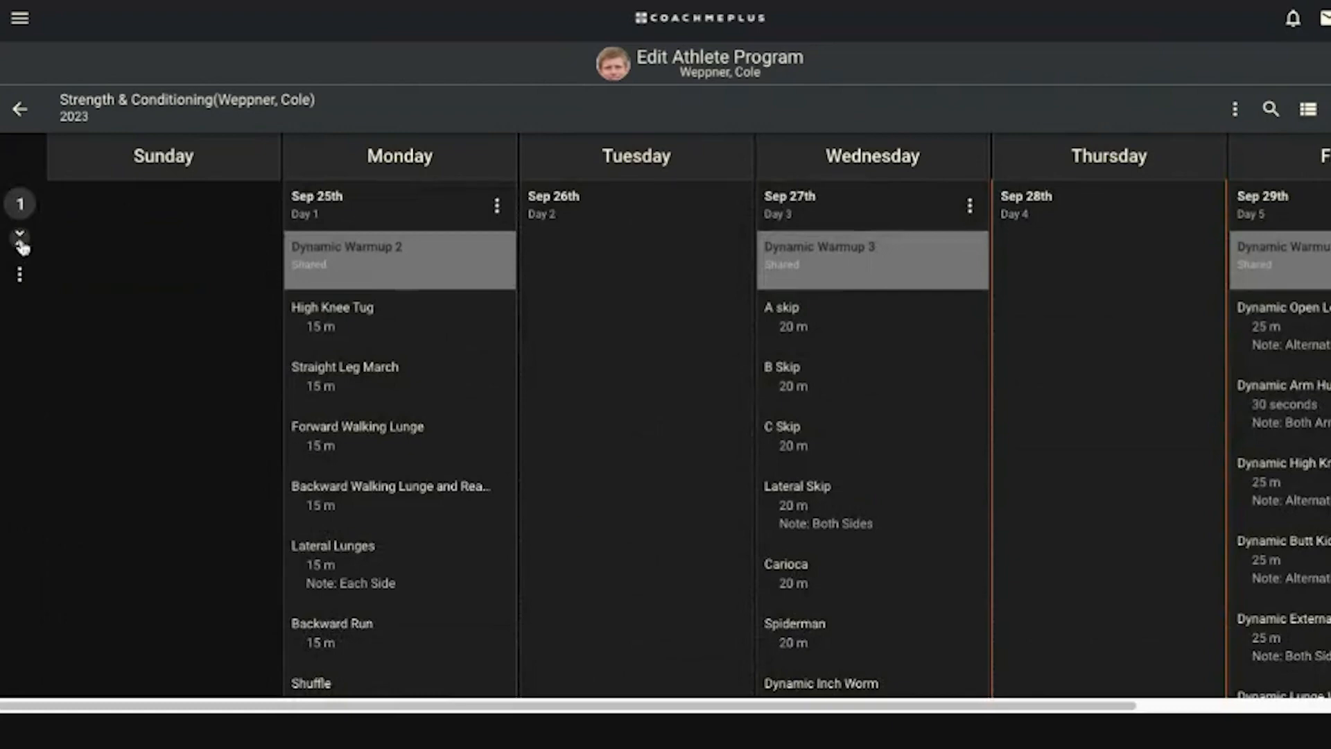
left_click(20, 239)
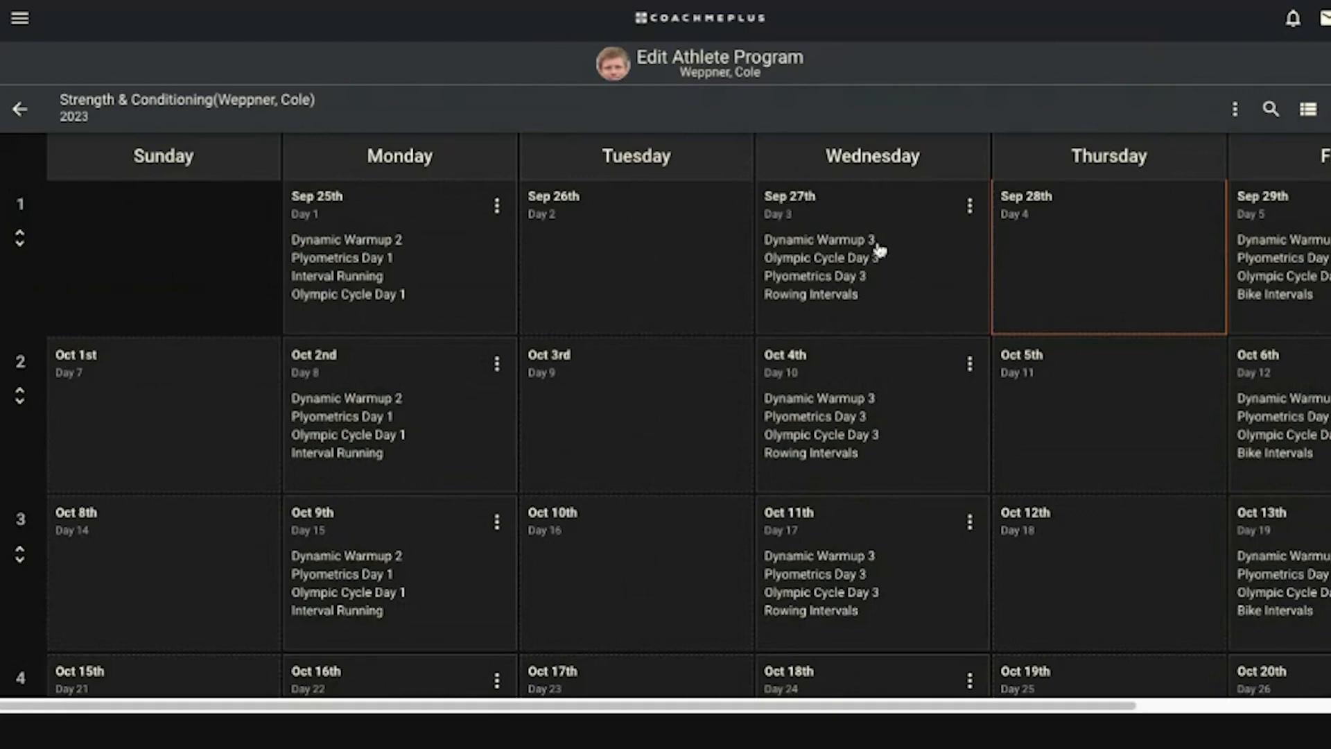
- Copy the Wednesday, Sep 27th workout to Thursday, Sep 28th
scroll(887, 257, "right", 2)
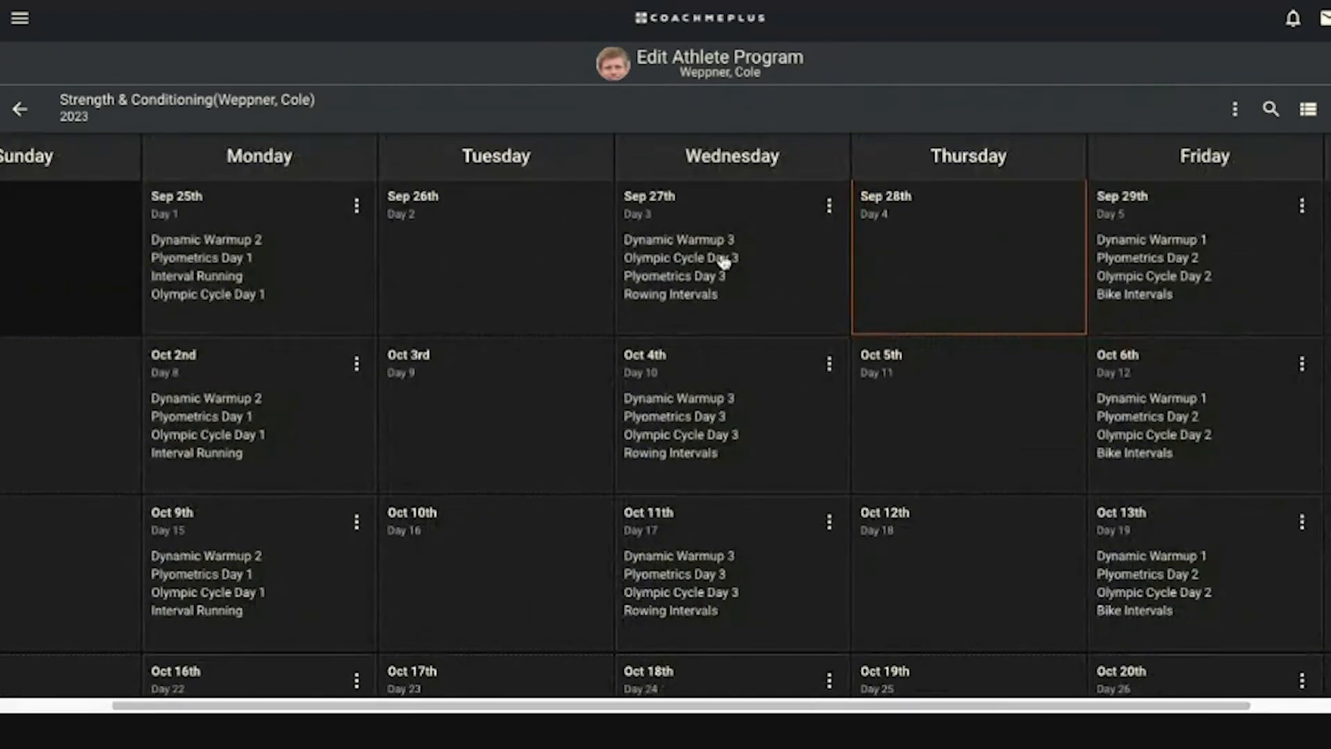
left_click(831, 209)
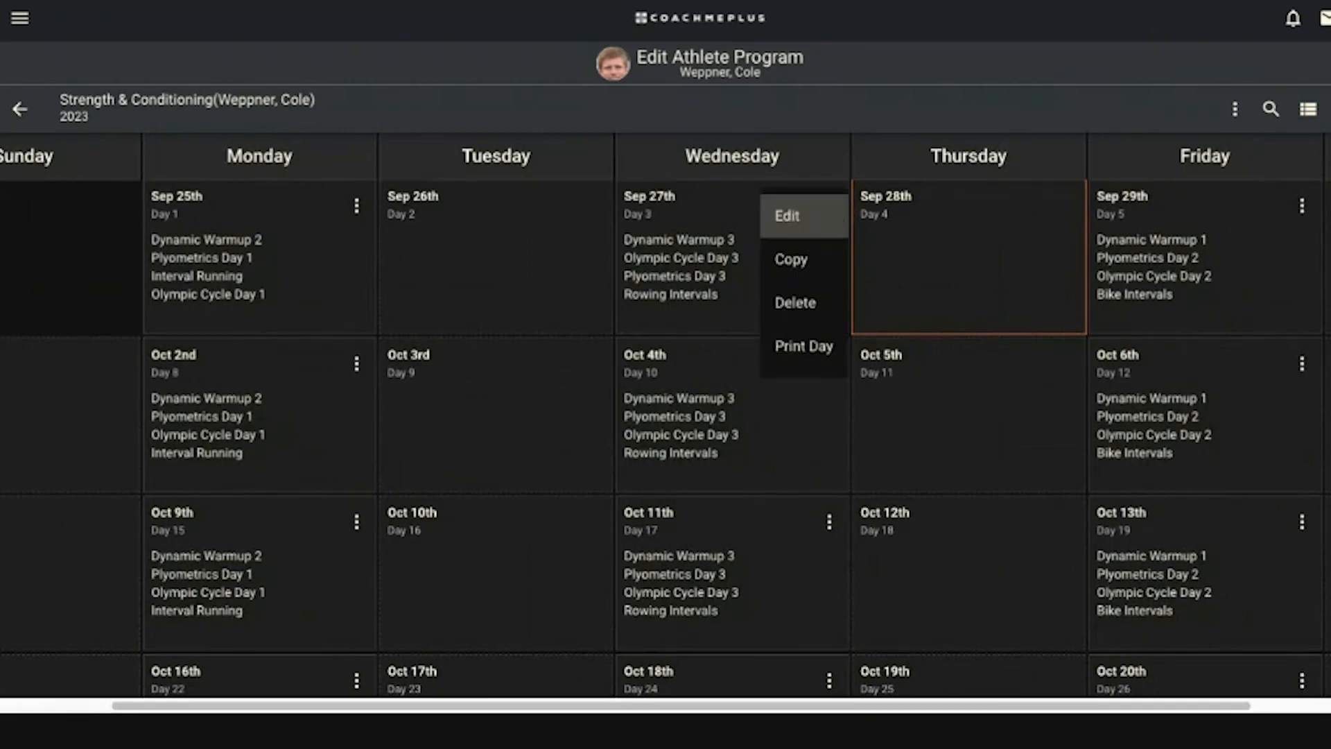
left_click(821, 262)
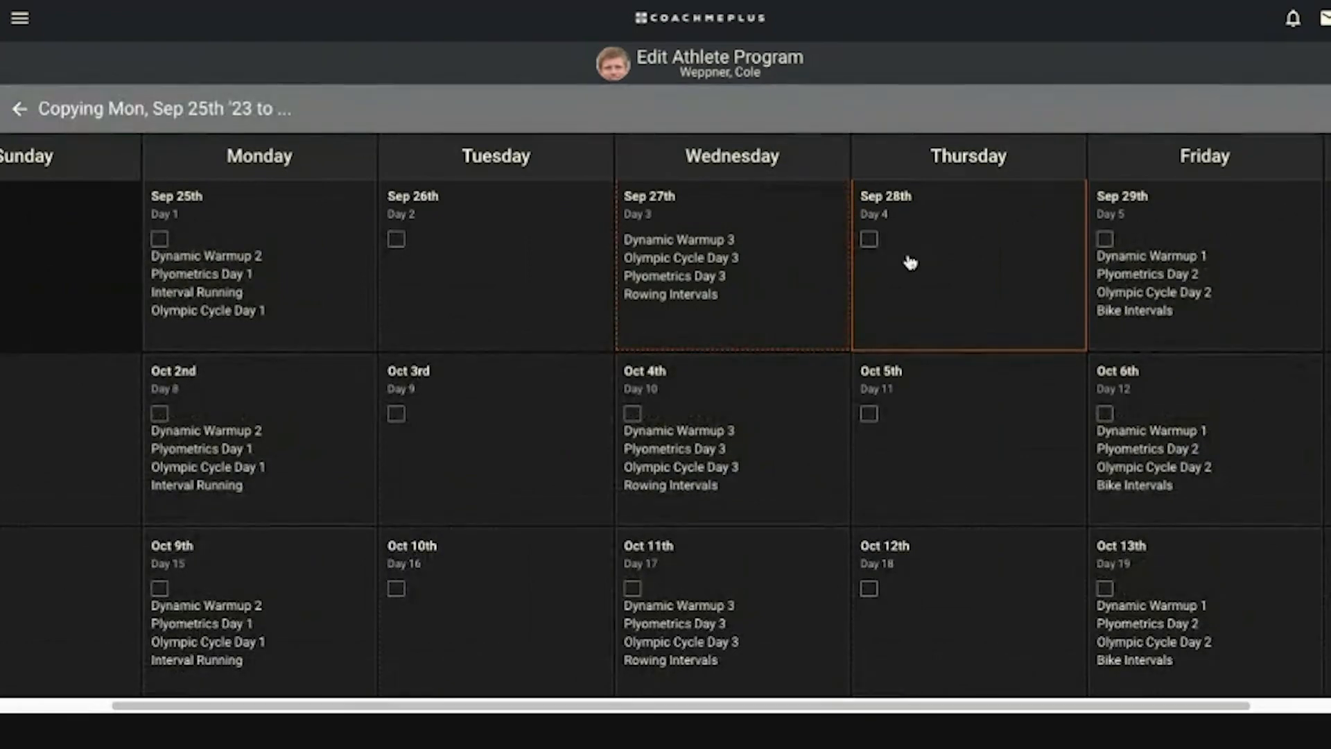
left_click(910, 262)
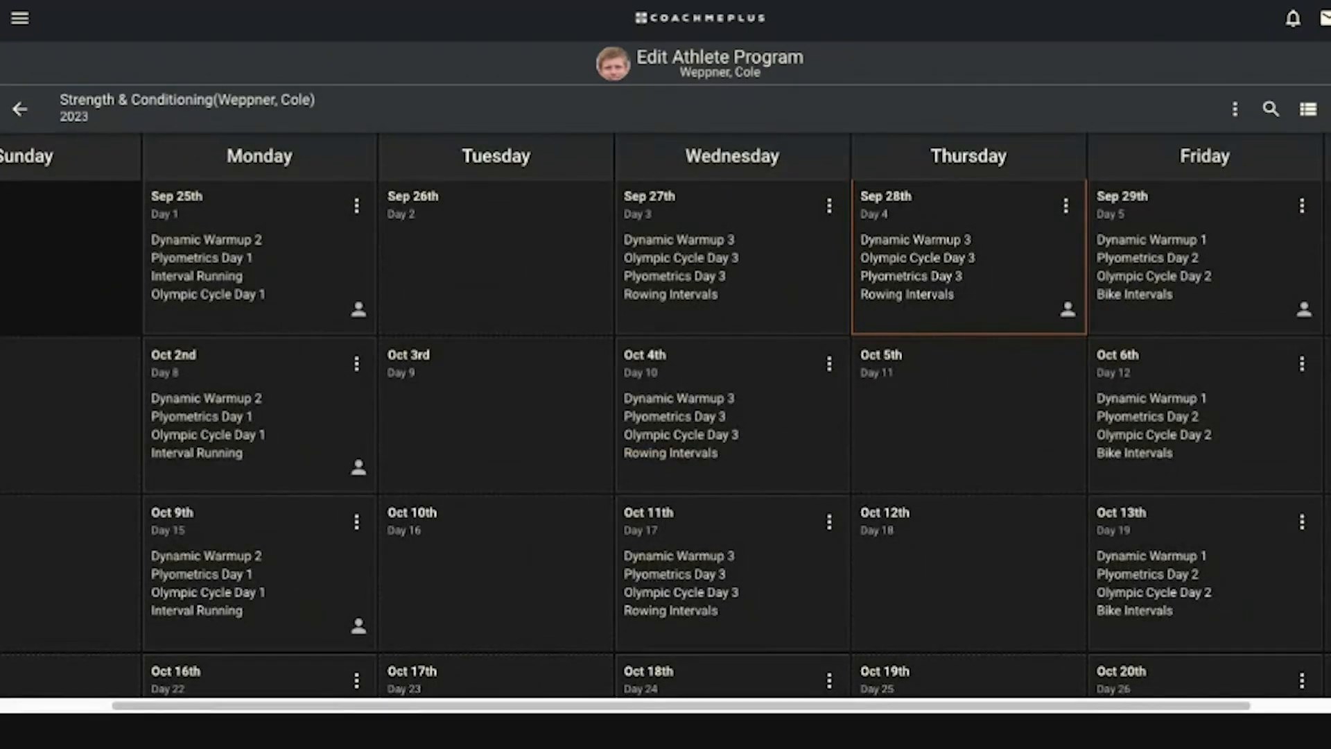
- Remove the Wednesday, Sep 27th workout day from the program
left_click(829, 206)
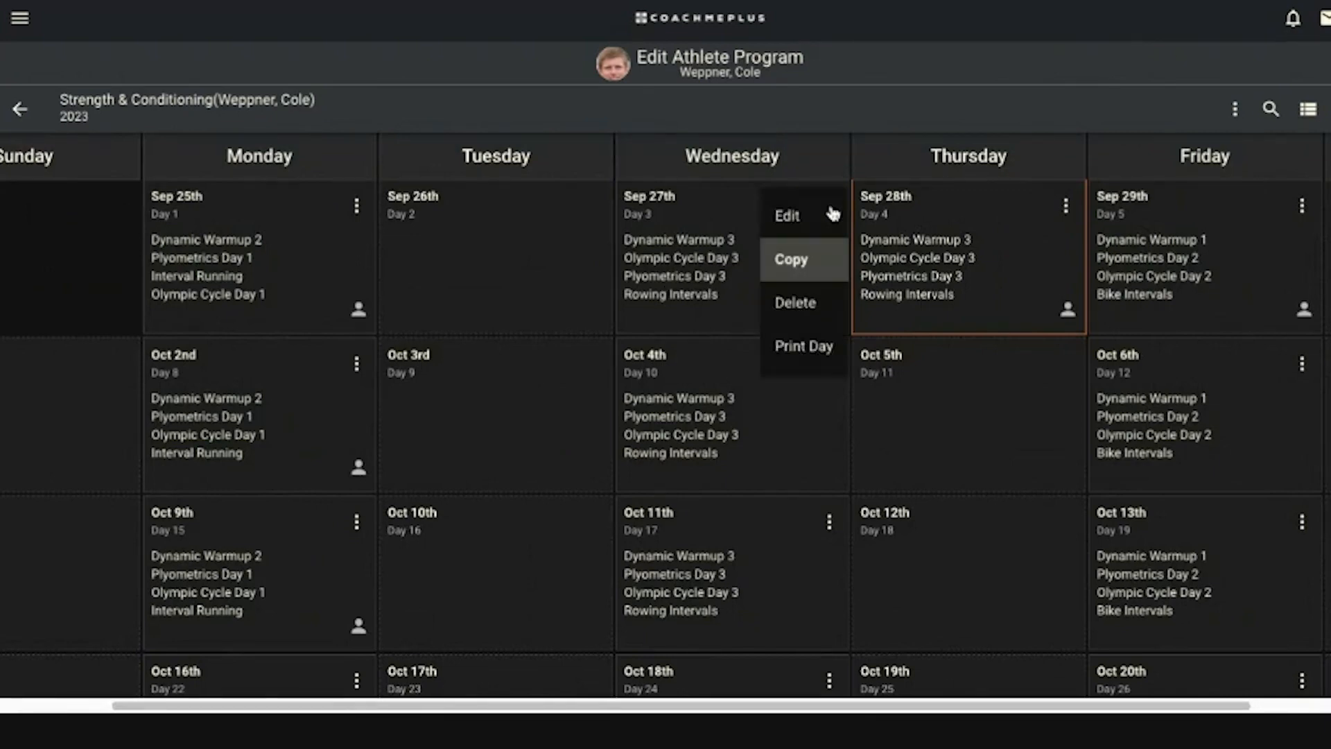
left_click(795, 303)
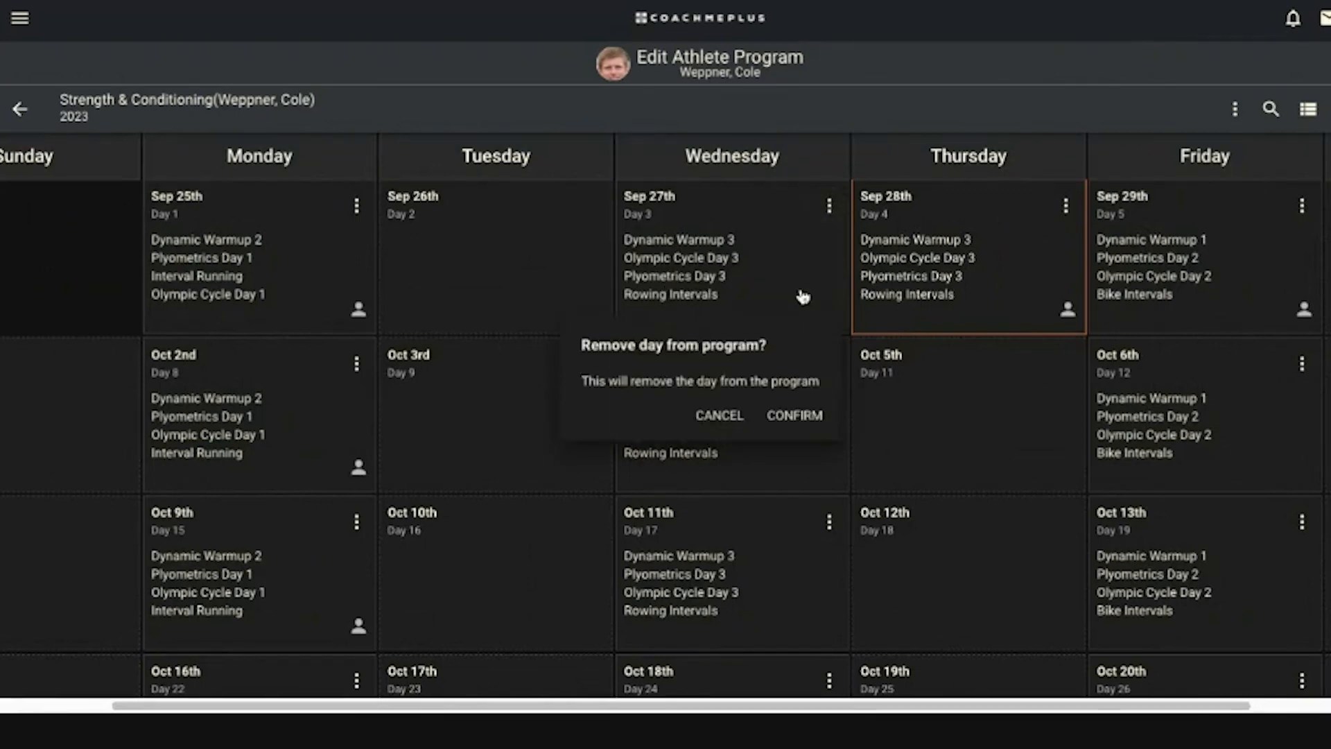
left_click(802, 417)
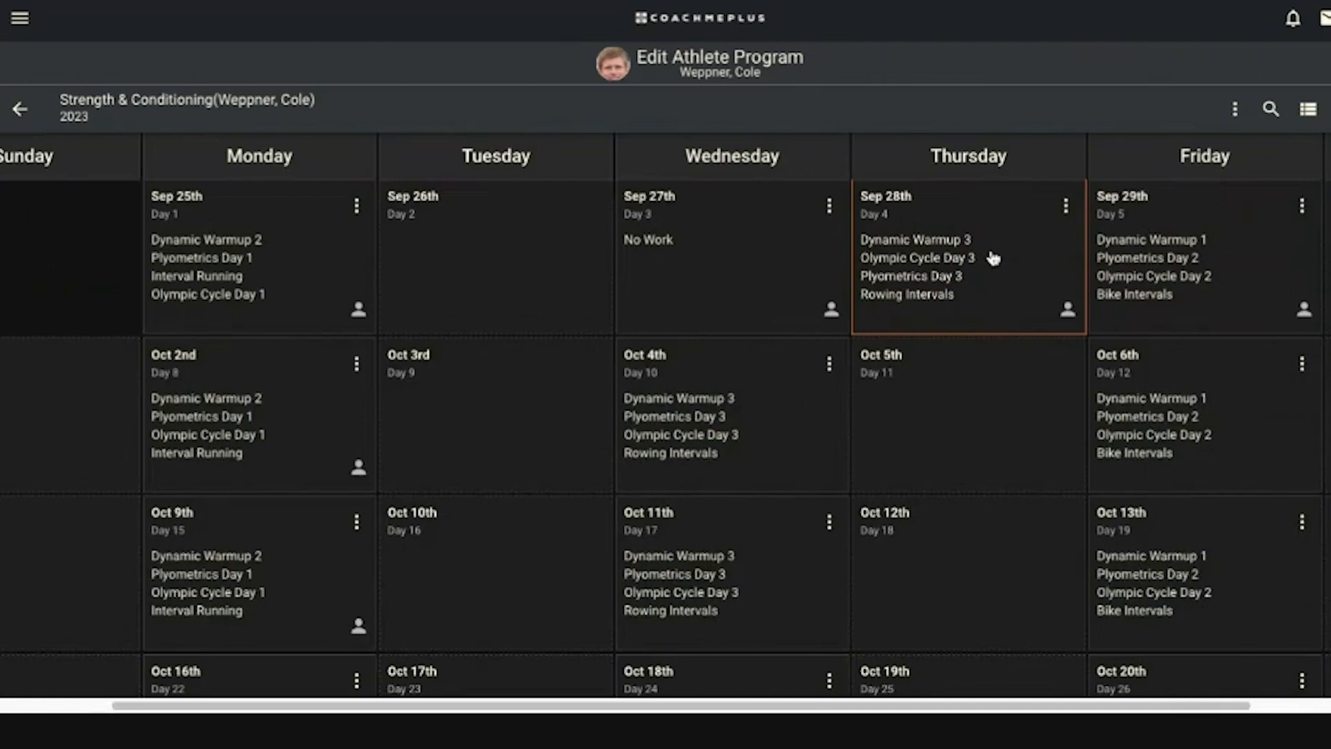
scroll(1040, 342, "right", 3)
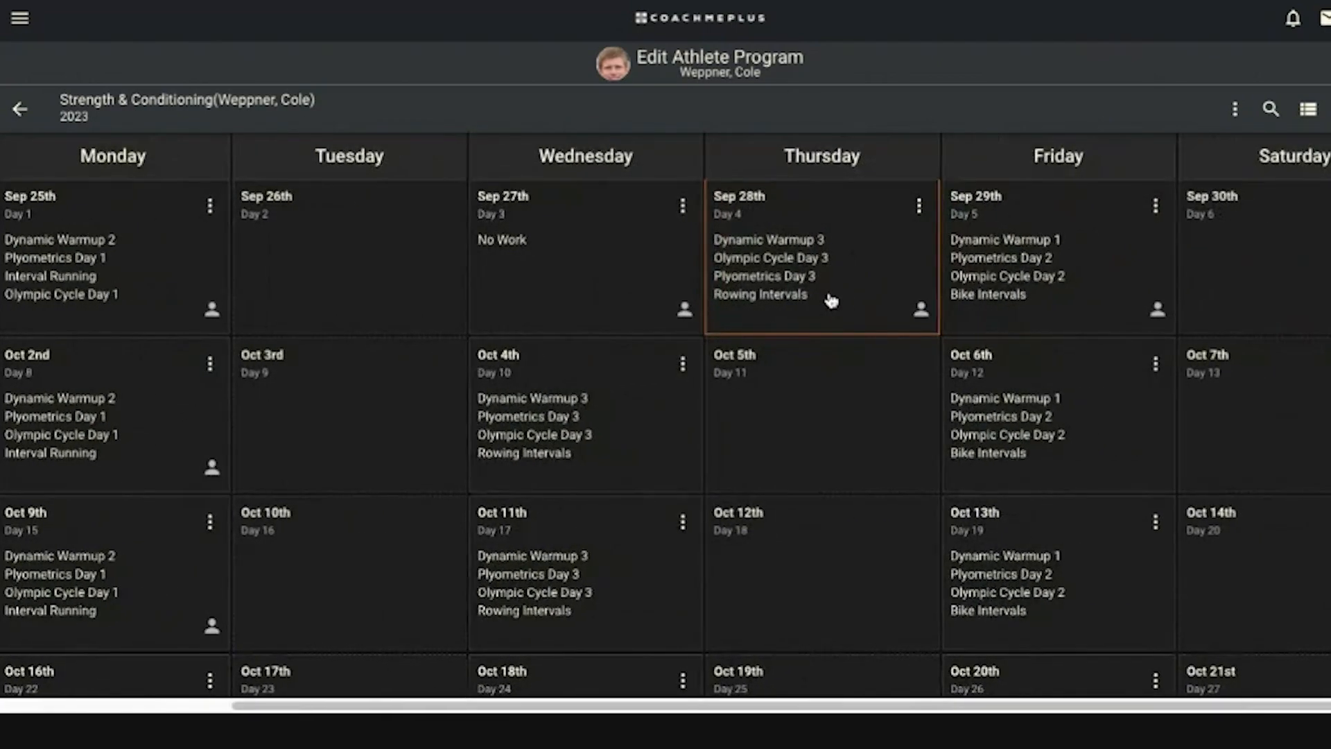
scroll(832, 299, "left", 5)
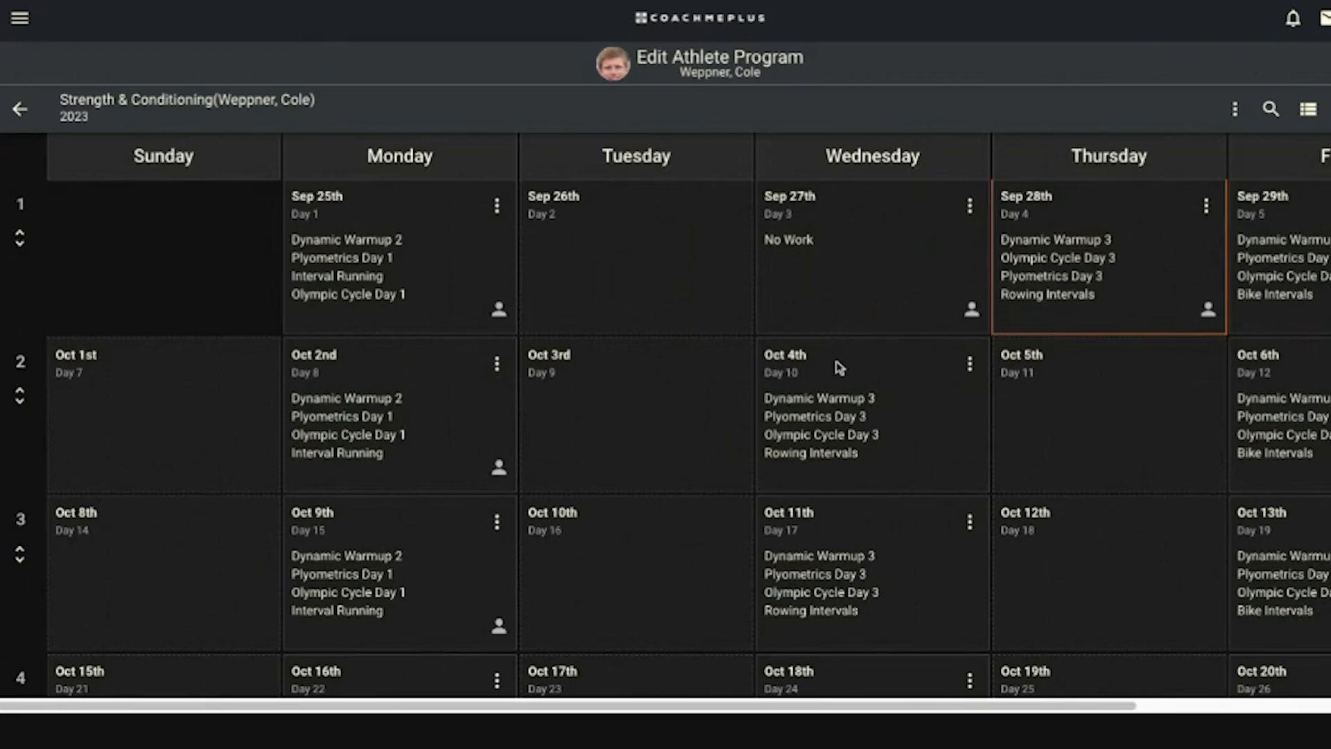
scroll(862, 308, "right", 2)
scroll(862, 308, "left", 2)
scroll(852, 373, "right", 3)
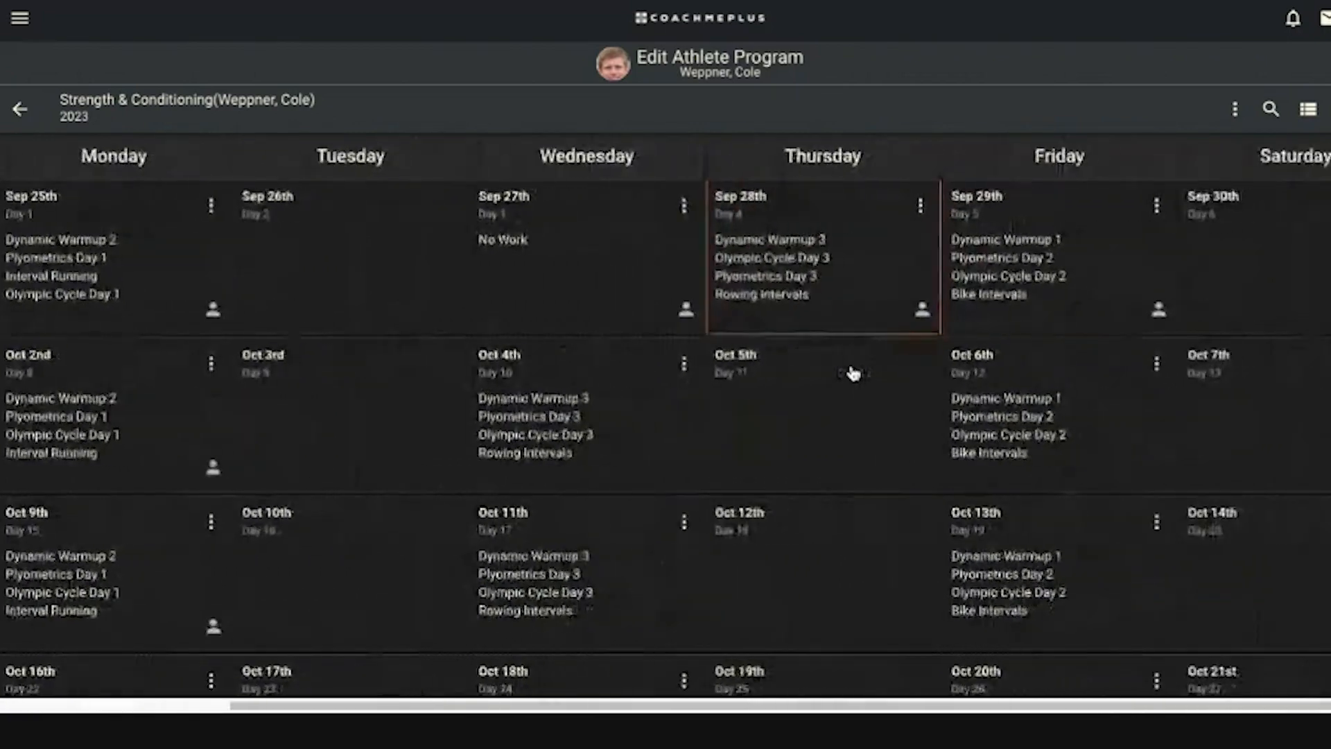
scroll(852, 372, "left", 3)
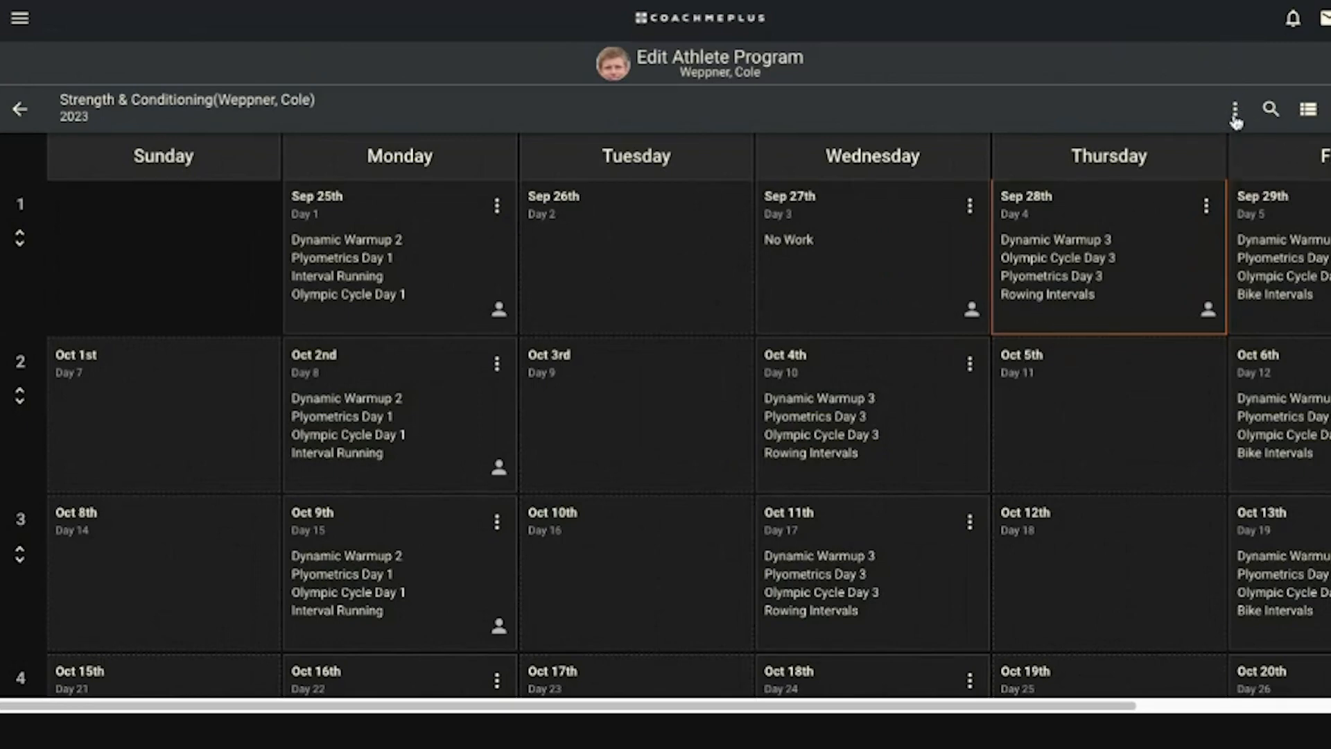
left_click(1235, 113)
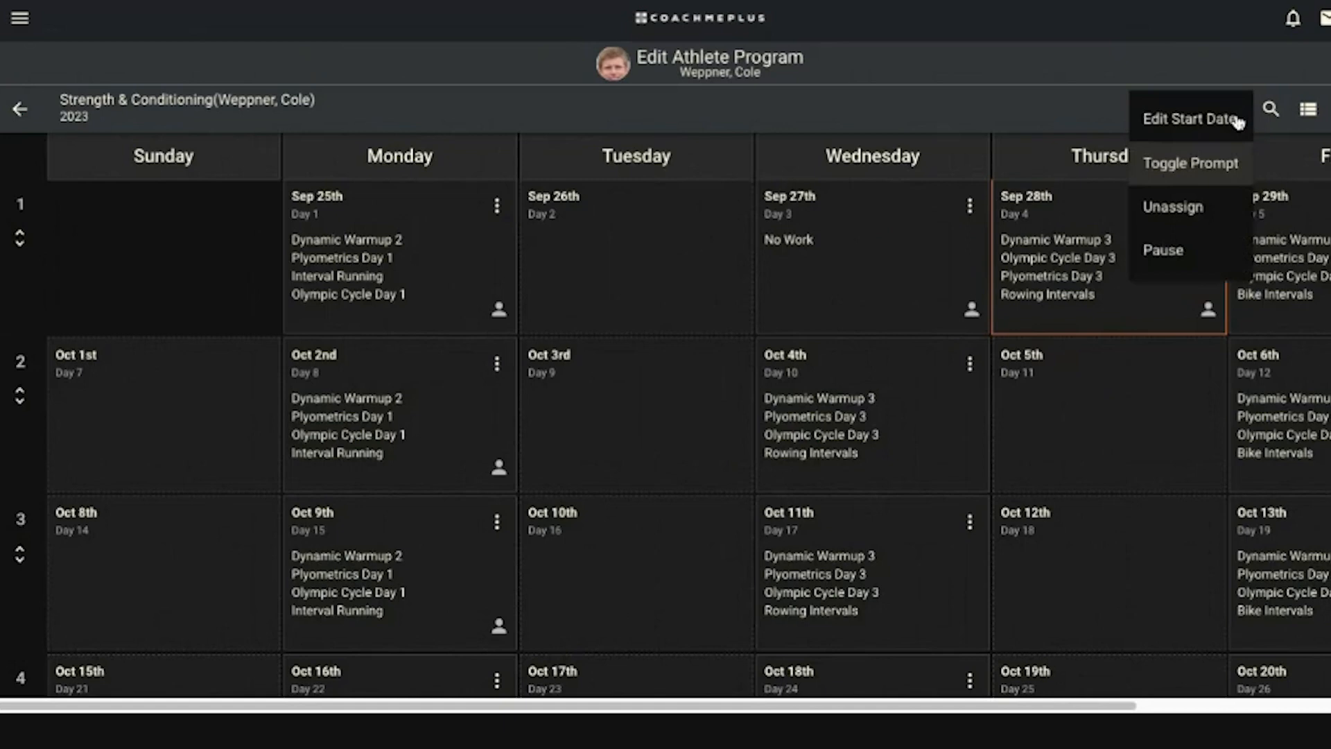
left_click(1182, 68)
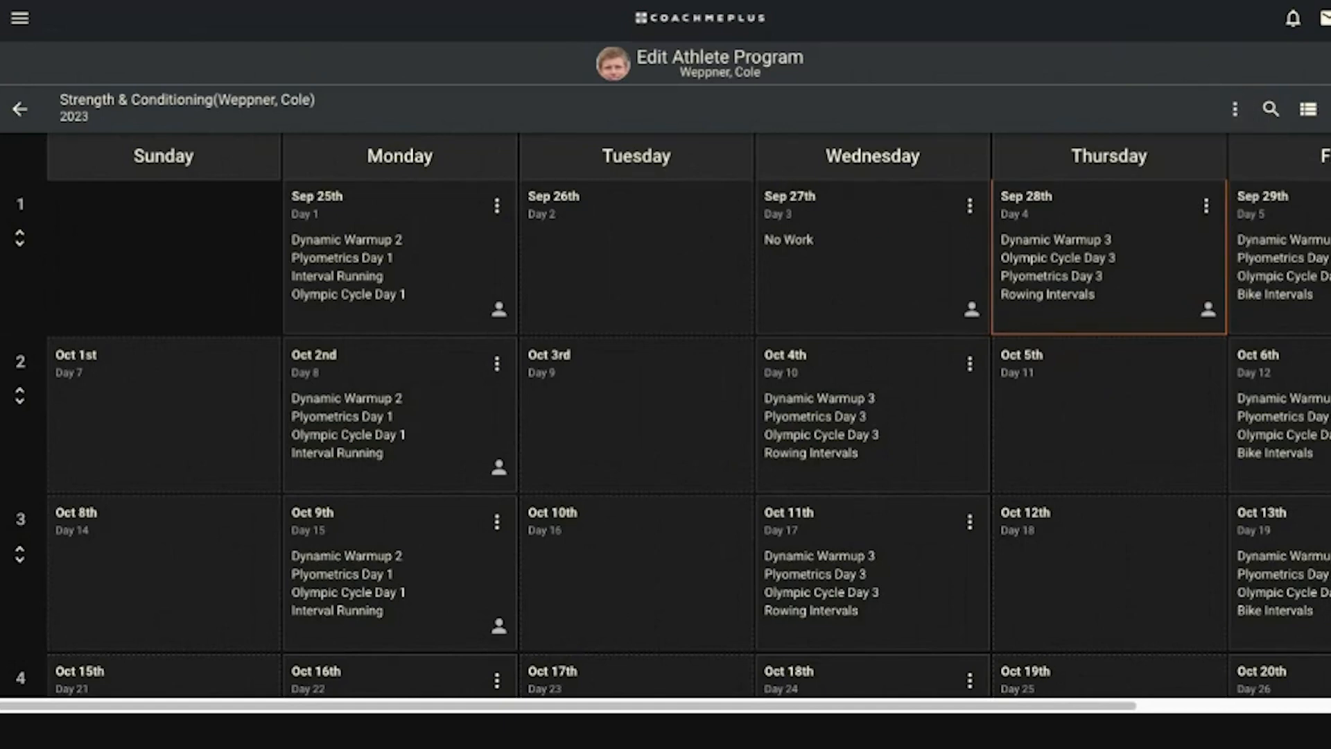
left_click(1233, 115)
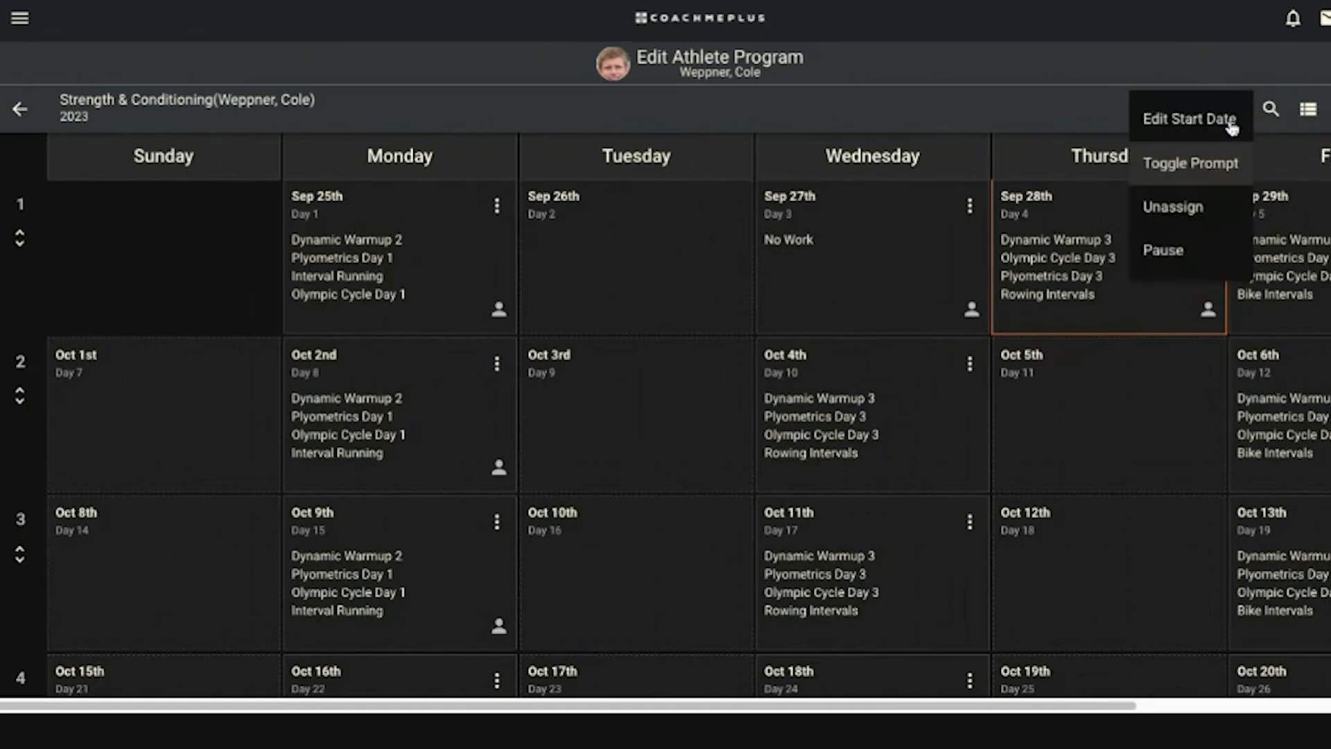
left_click(1049, 138)
- Revert the Wednesday, Sep 27th day to its original workout
left_click(969, 206)
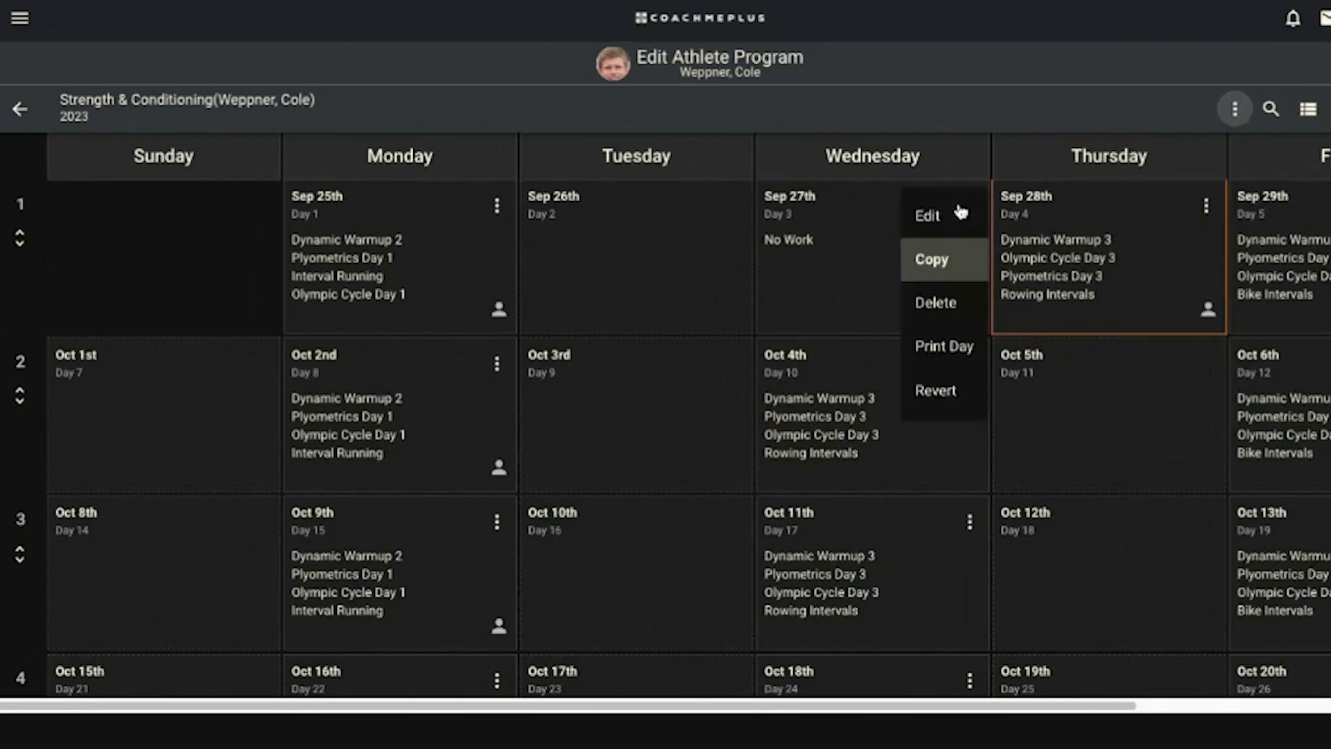
left_click(979, 114)
left_click(962, 212)
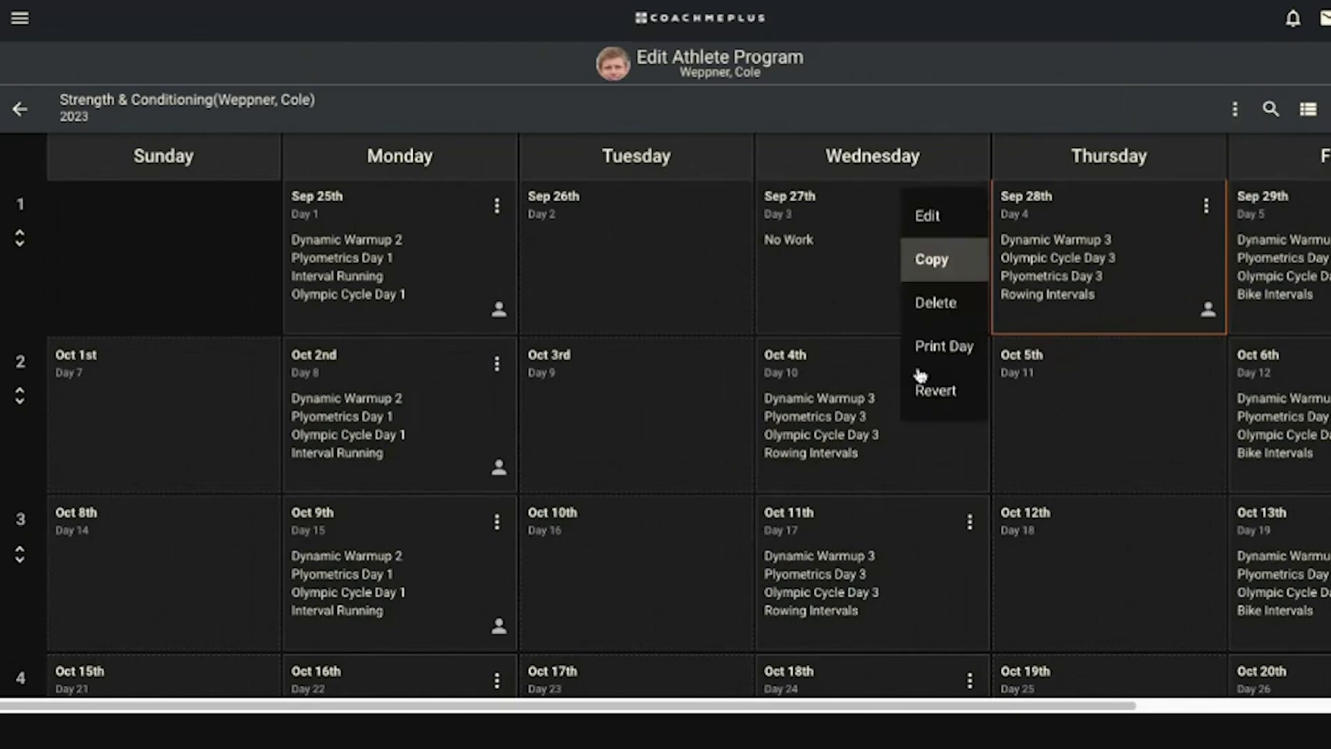
left_click(932, 392)
left_click(897, 420)
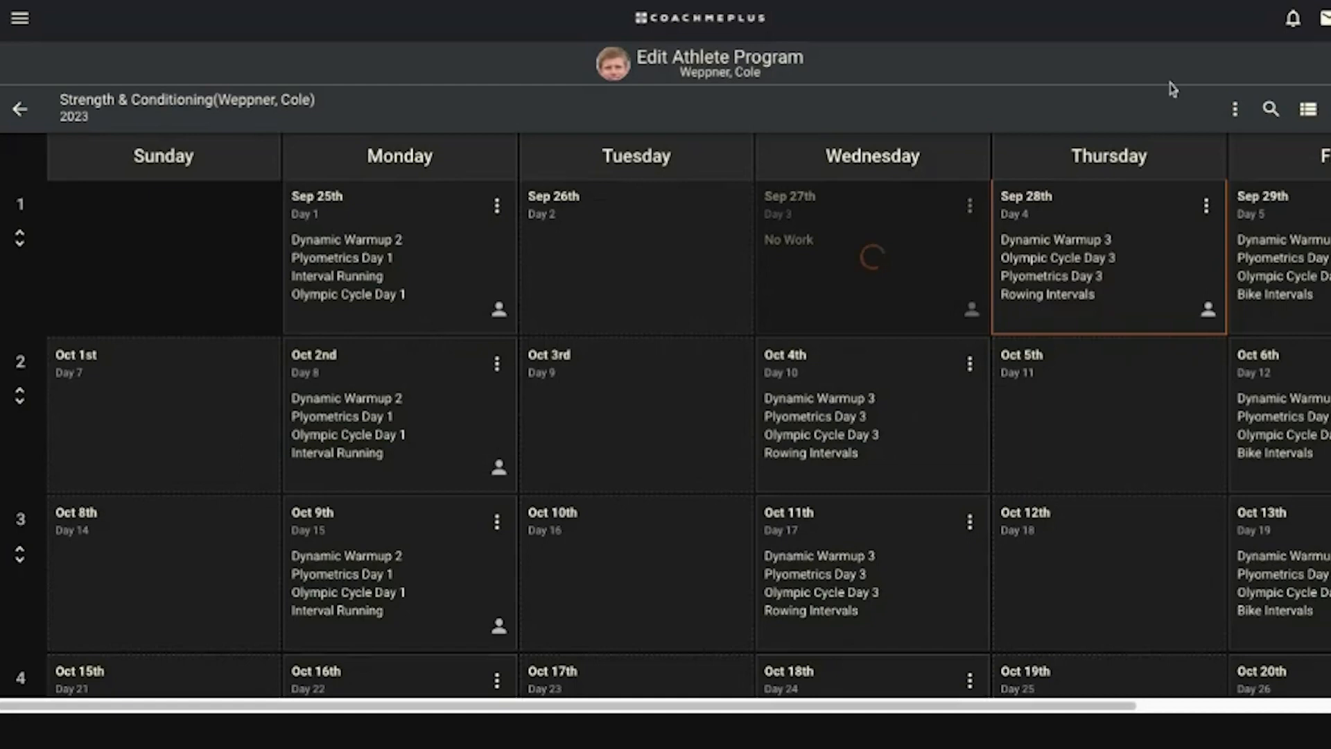
- Go back to the builder and reopen the athlete's Strength & Conditioning program from the Stallions [Demo] Forwards group
left_click(1234, 109)
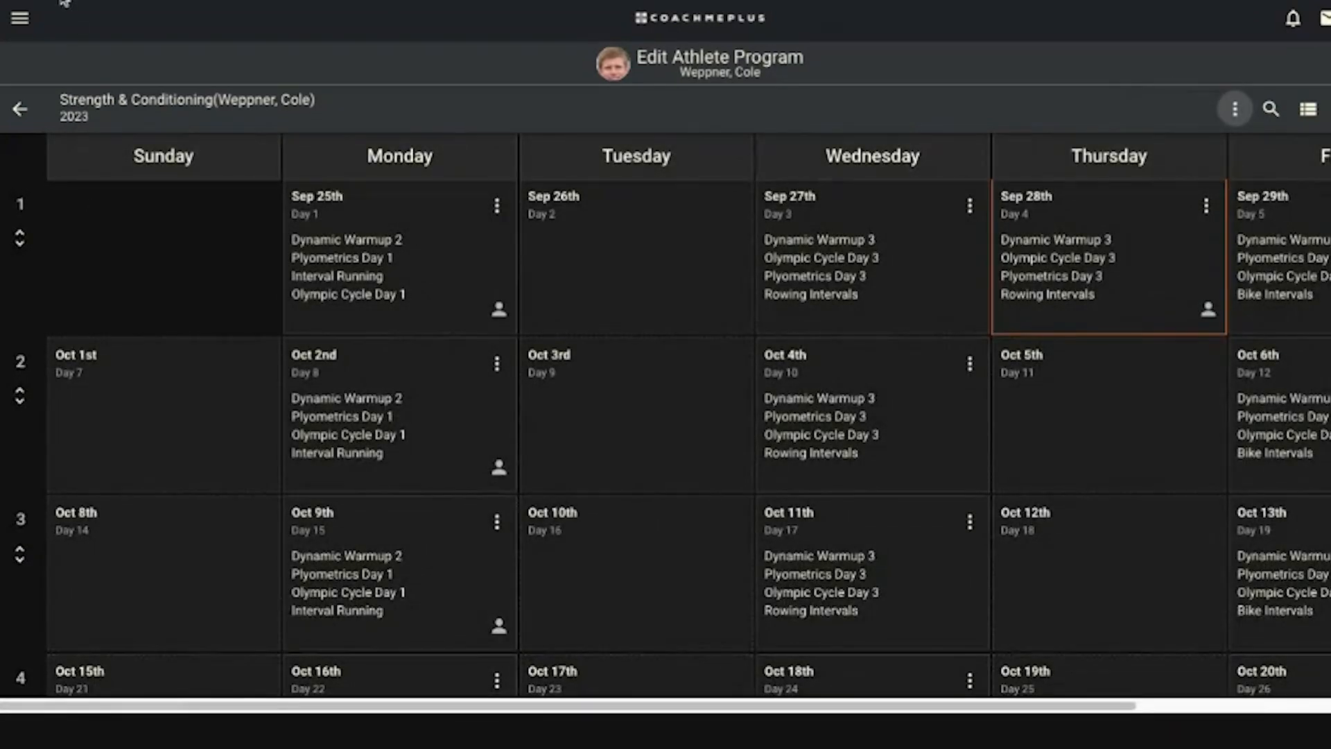
left_click(872, 302)
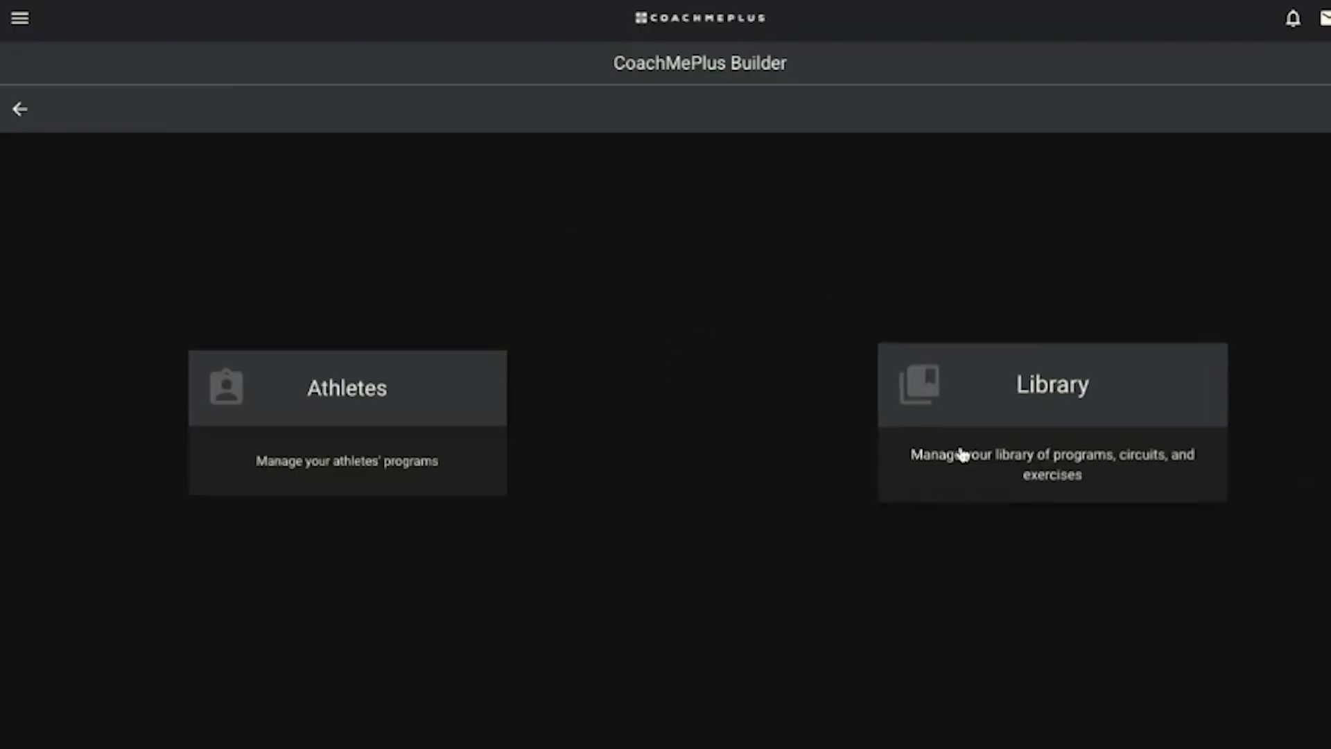
left_click(303, 443)
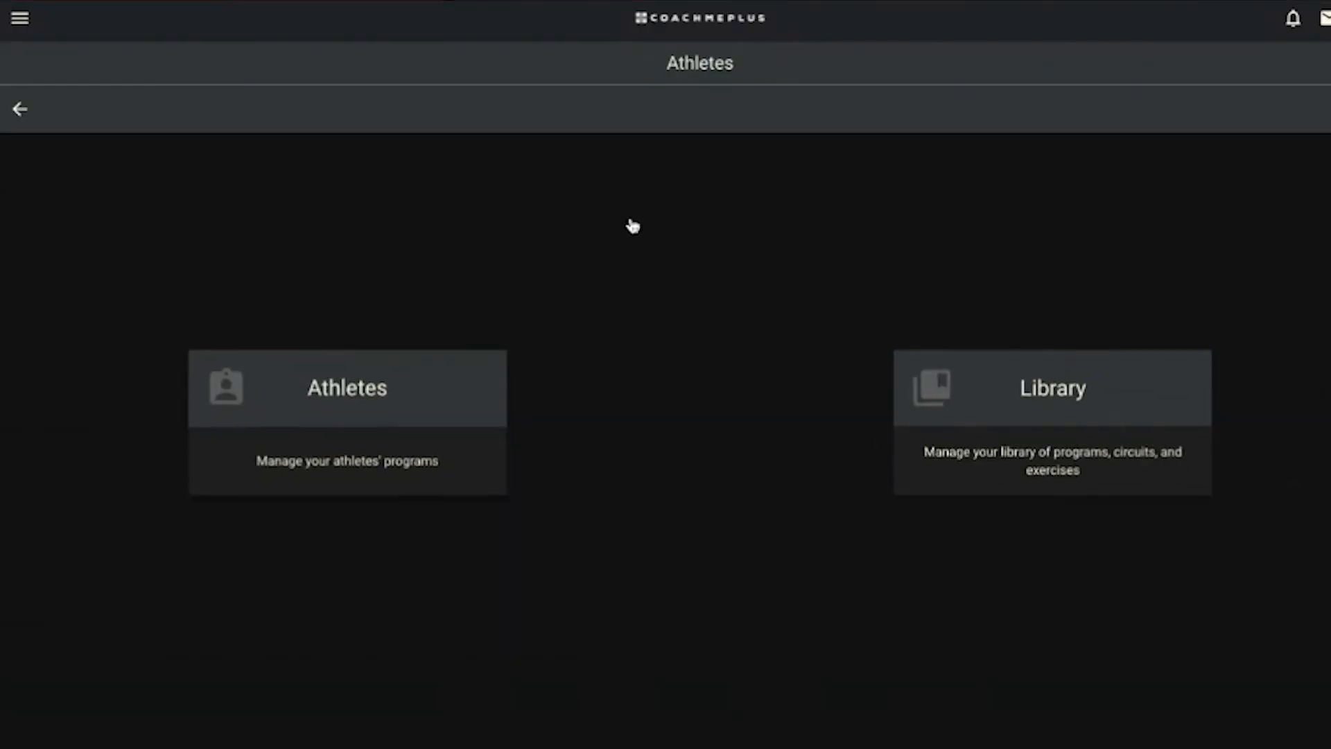
left_click(360, 431)
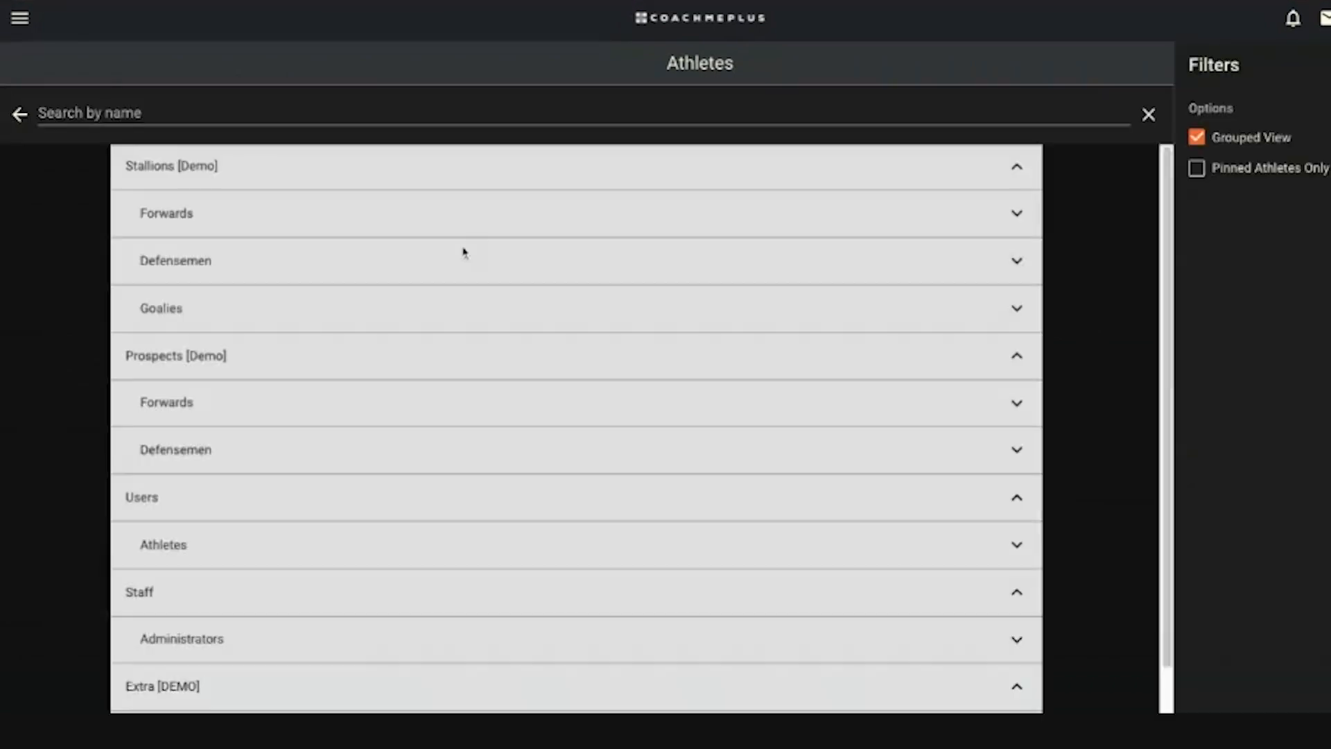
left_click(359, 225)
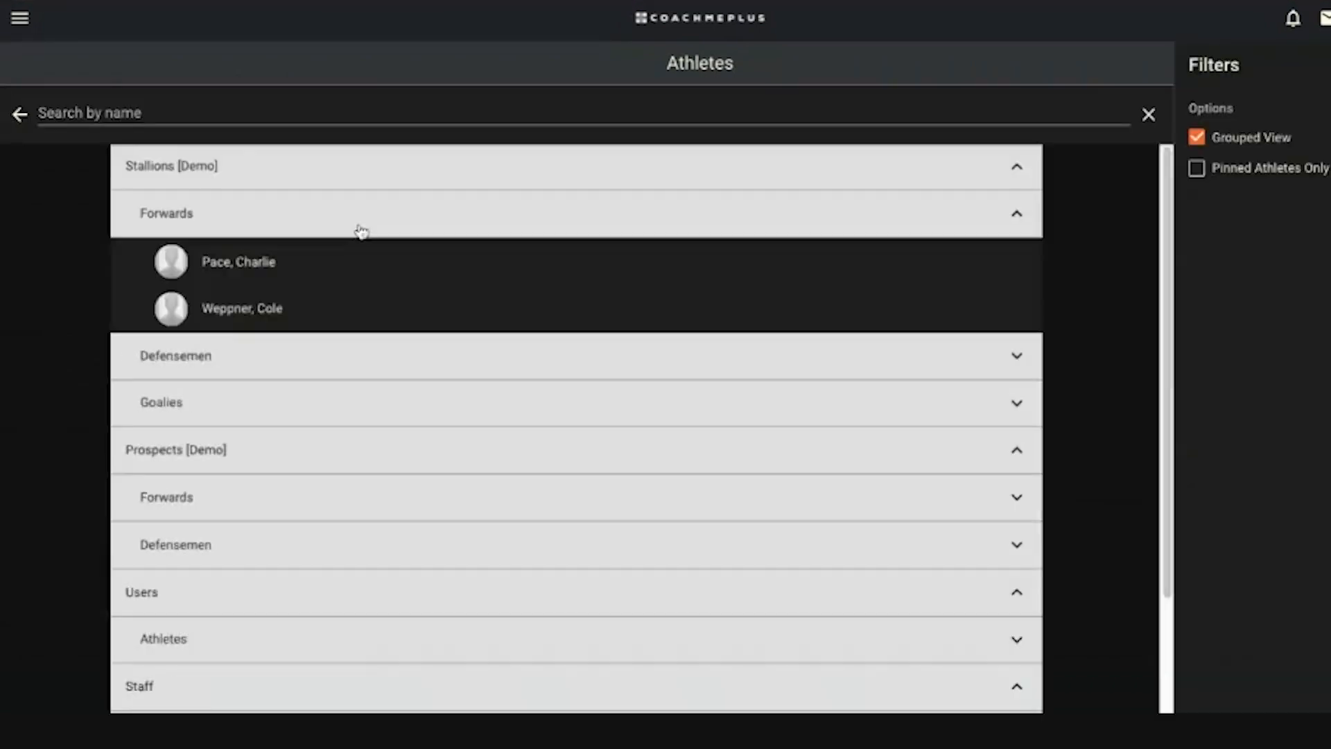
left_click(248, 308)
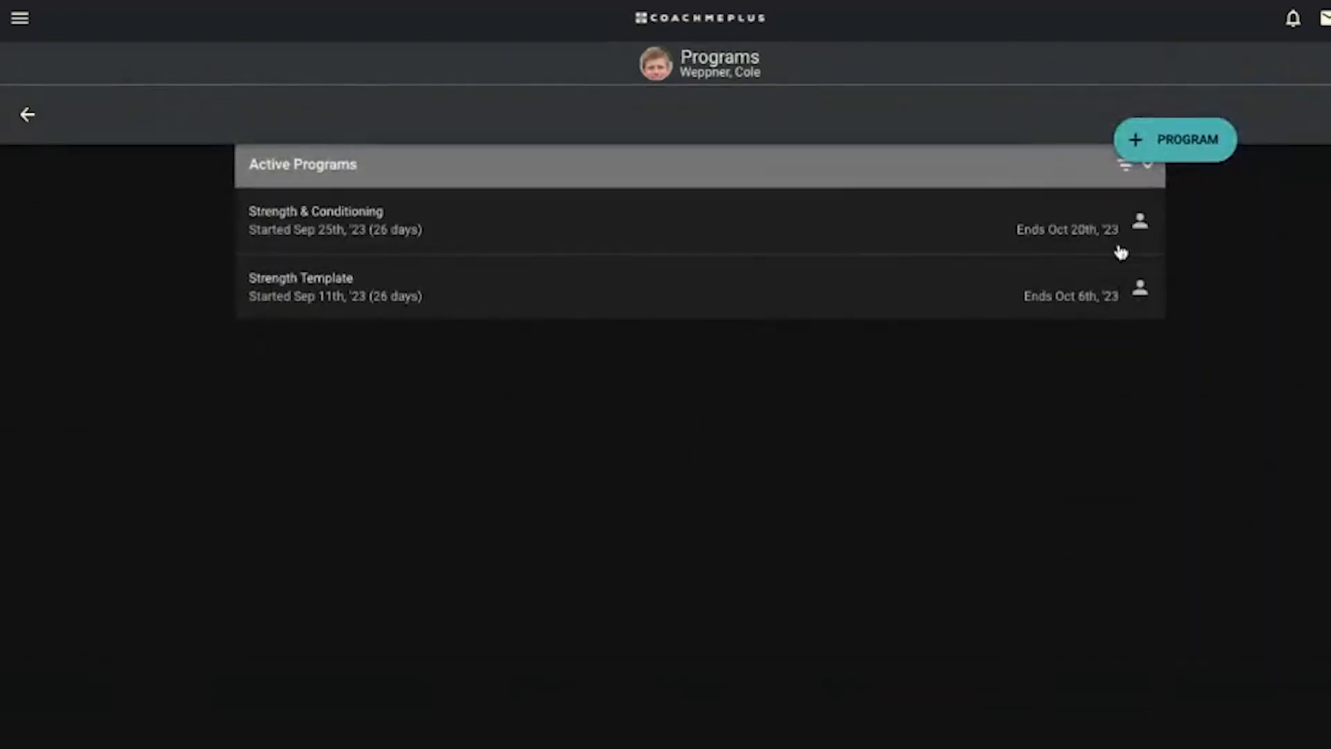
left_click(1143, 235)
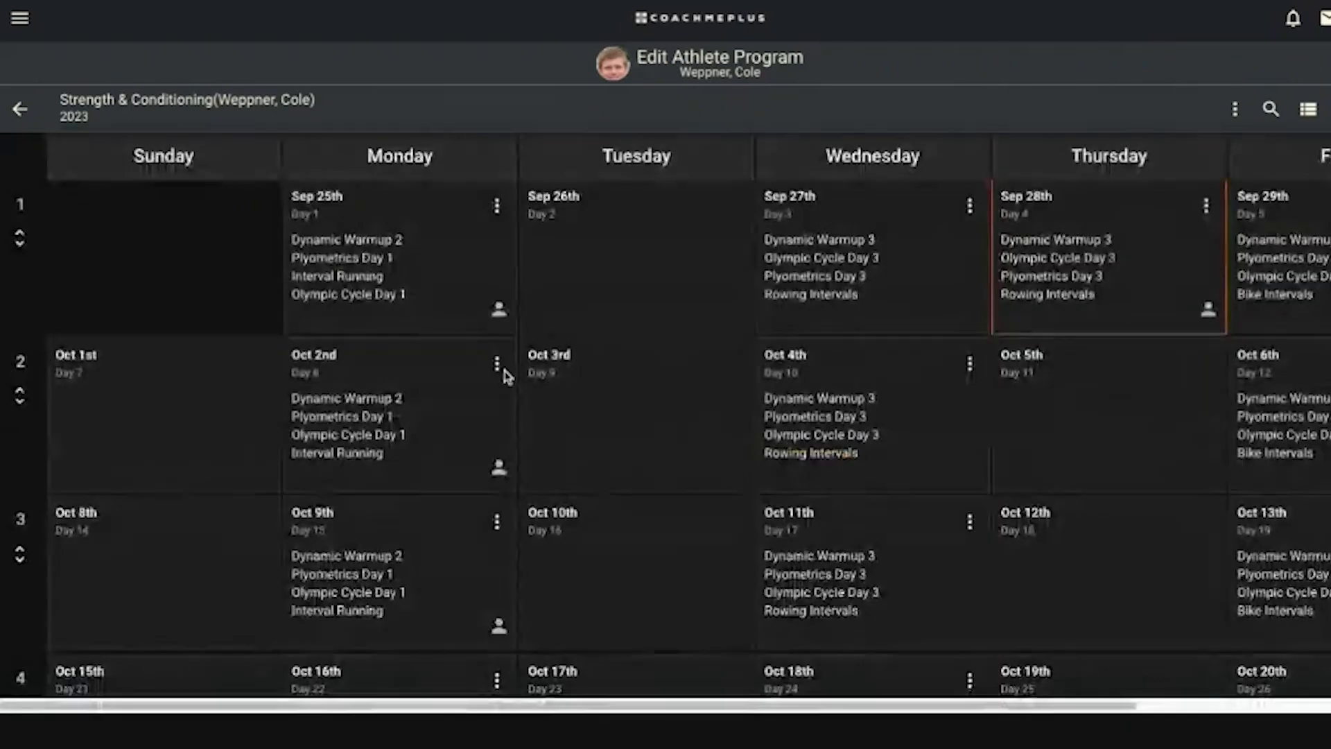
- Copy the athlete's program to the library with the title Strength & Conditioning Edited
left_click(1234, 110)
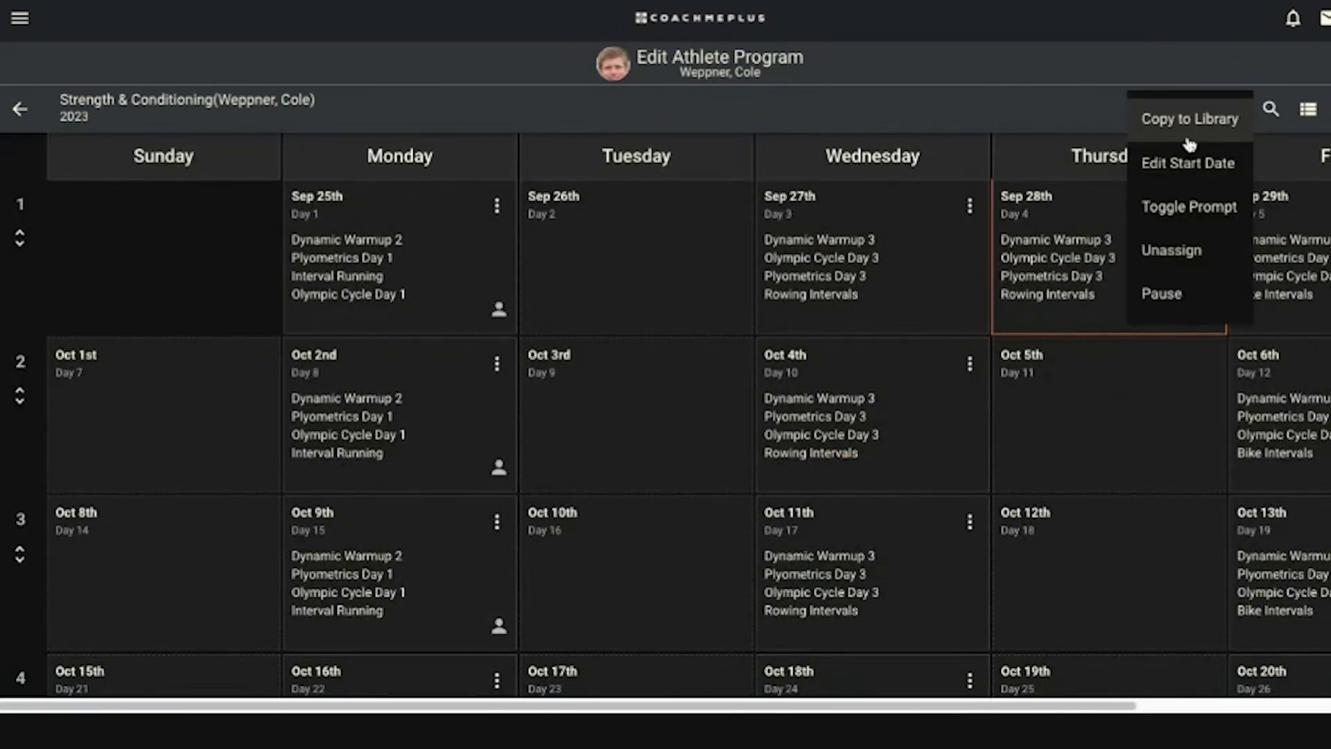
left_click(1189, 137)
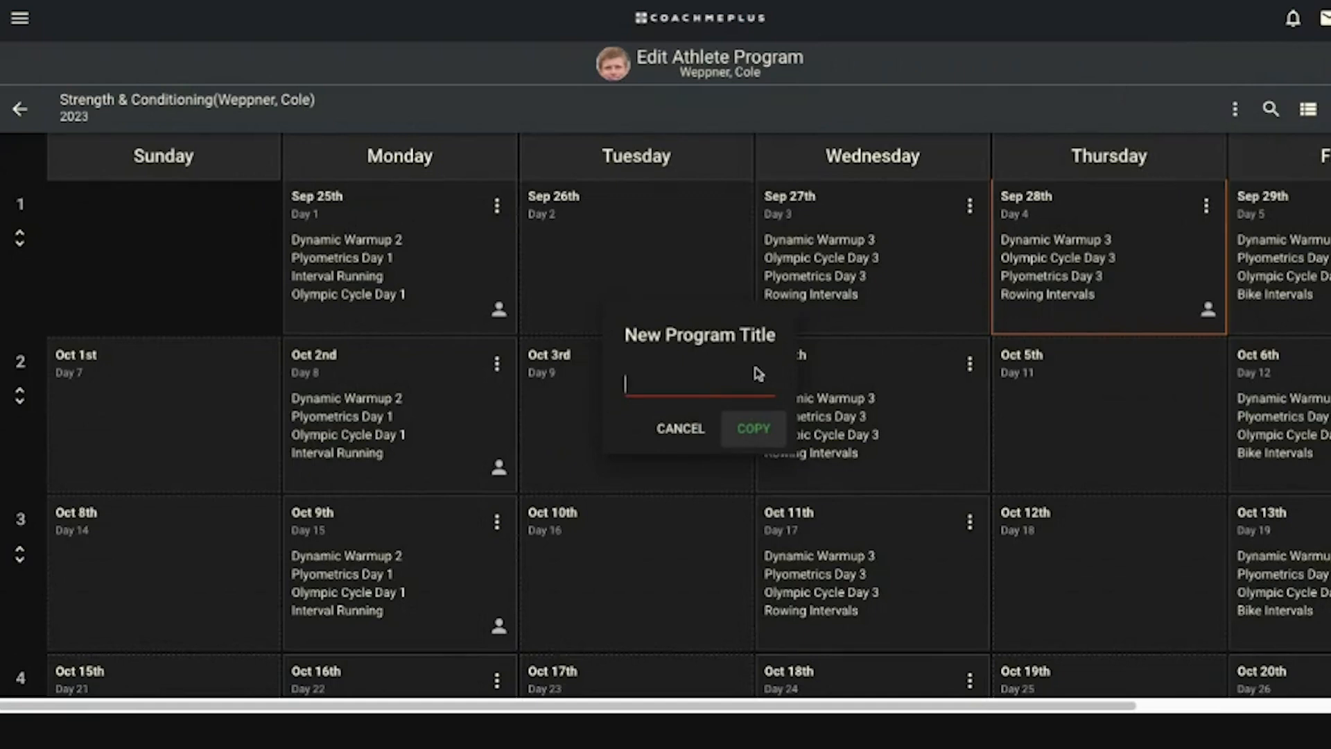
type("Strength ")
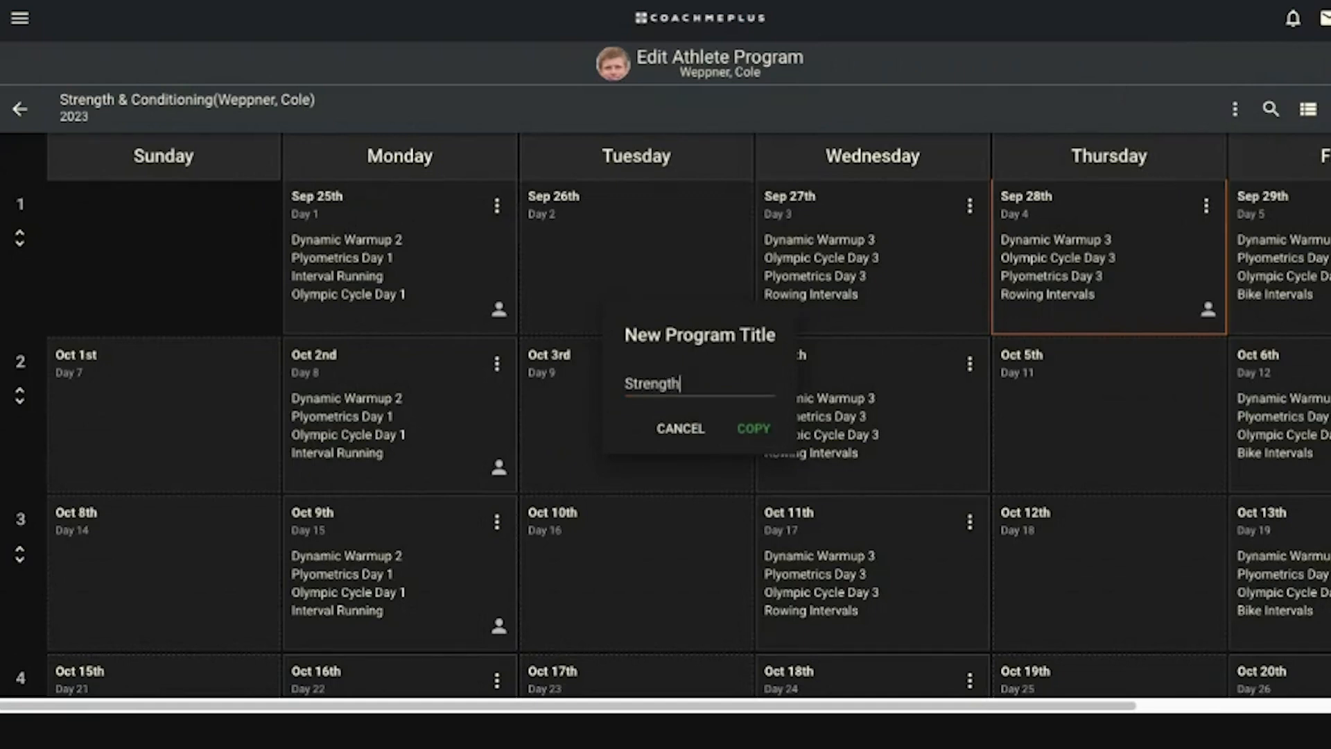
type("& Conditioning Edite")
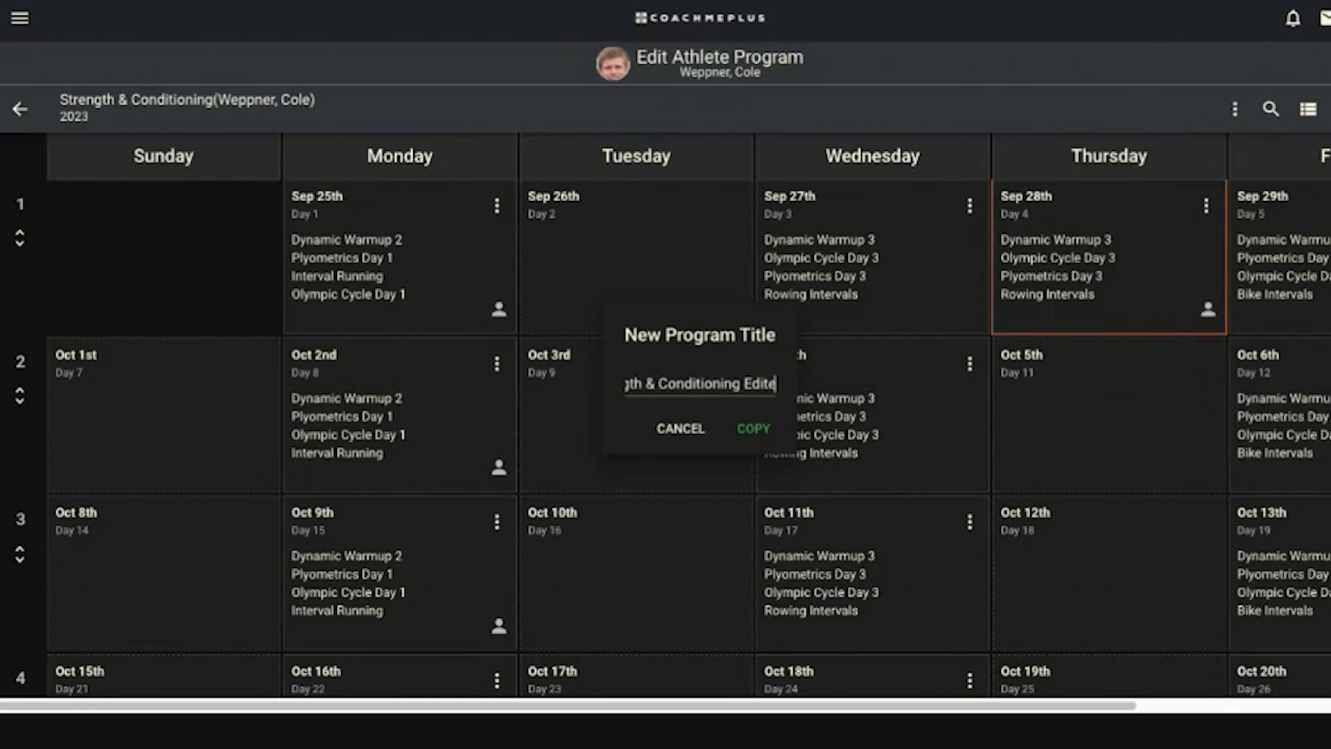
key("BackSpace")
key("BackSpace")
key("BackSpace")
key("BackSpace")
key("BackSpace")
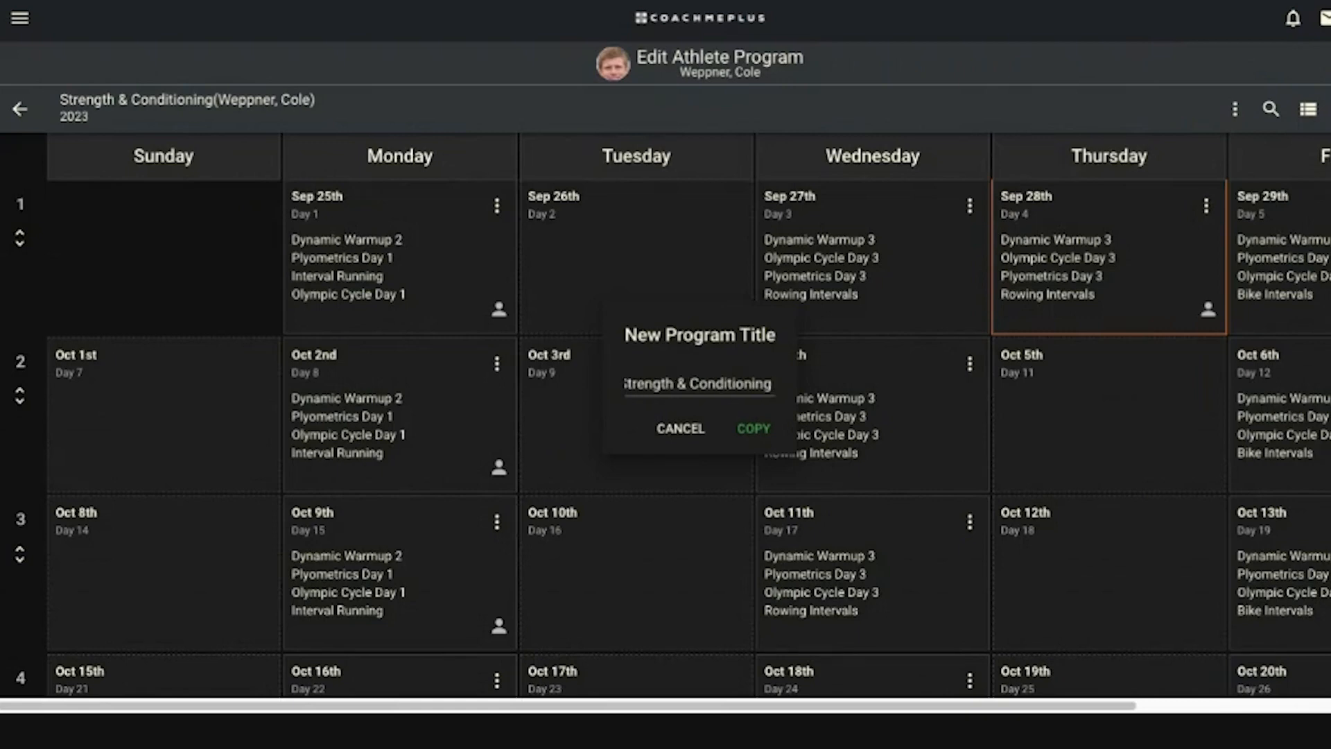
type("Phase 2")
key("BackSpace")
key("BackSpace")
key("BackSpace")
key("BackSpace")
key("BackSpace")
key("BackSpace")
key("BackSpace")
type("Edited")
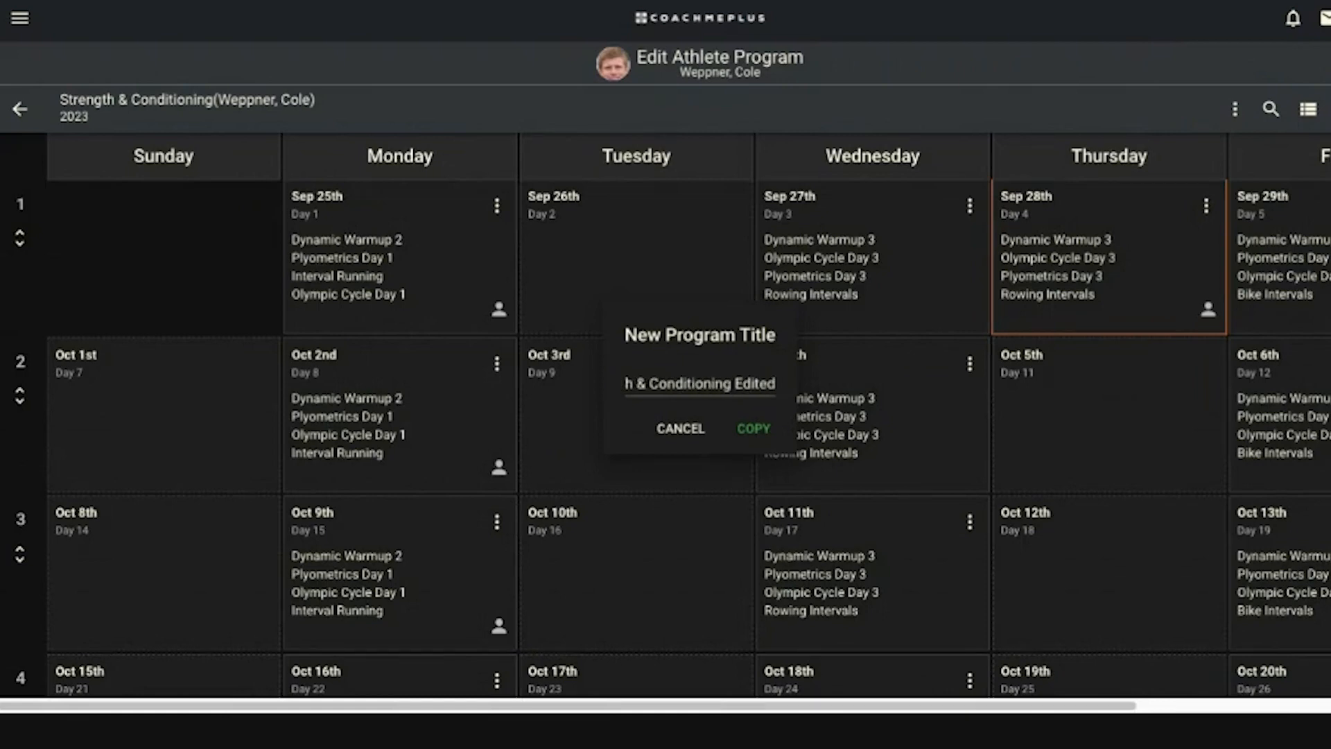
left_click(759, 432)
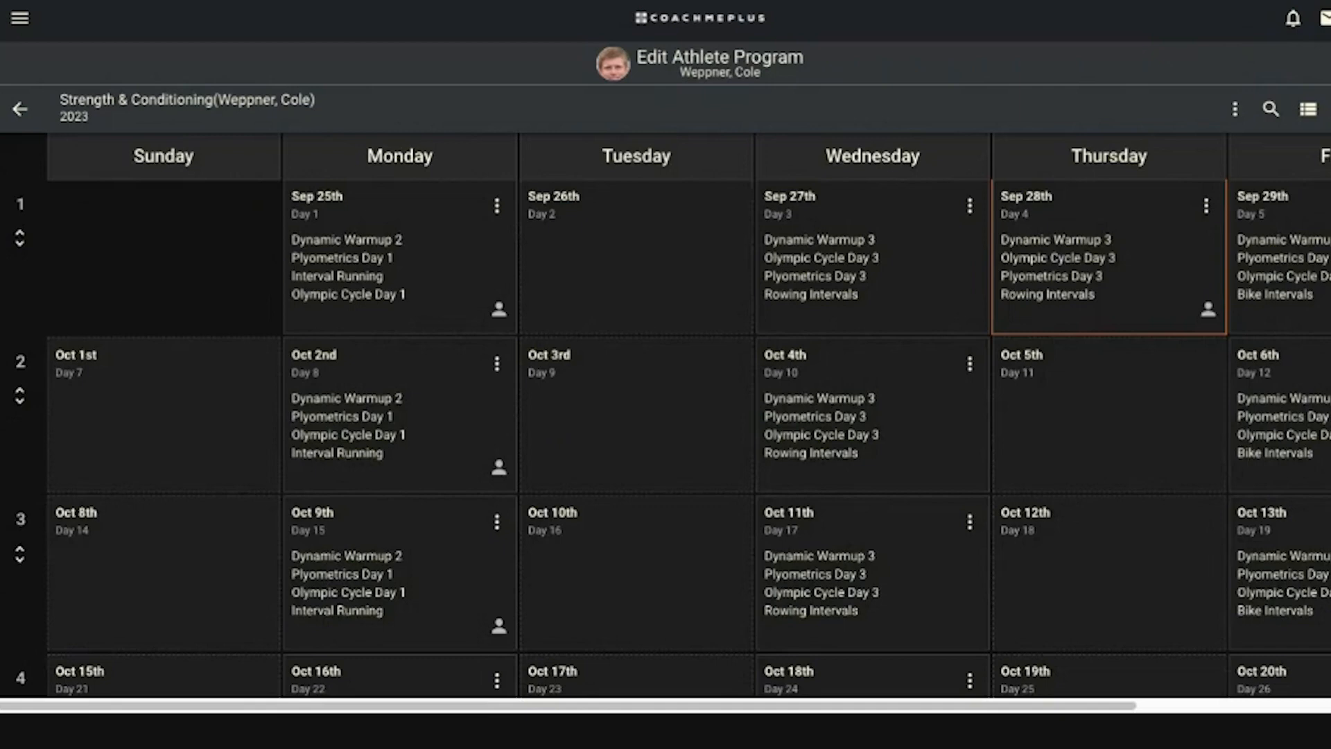
- Add a sixth week at the end of the program calendar
scroll(995, 416, "right", 4)
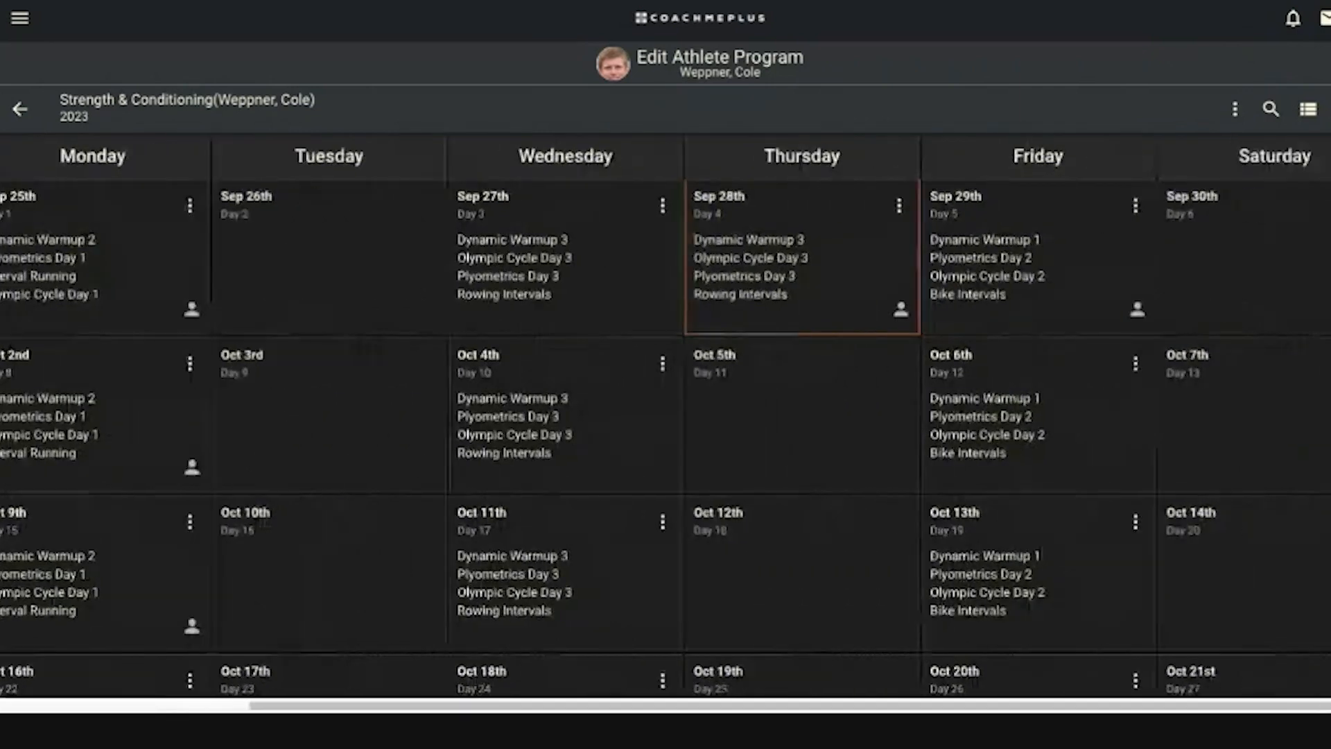
scroll(995, 416, "left", 4)
scroll(995, 416, "down", 5)
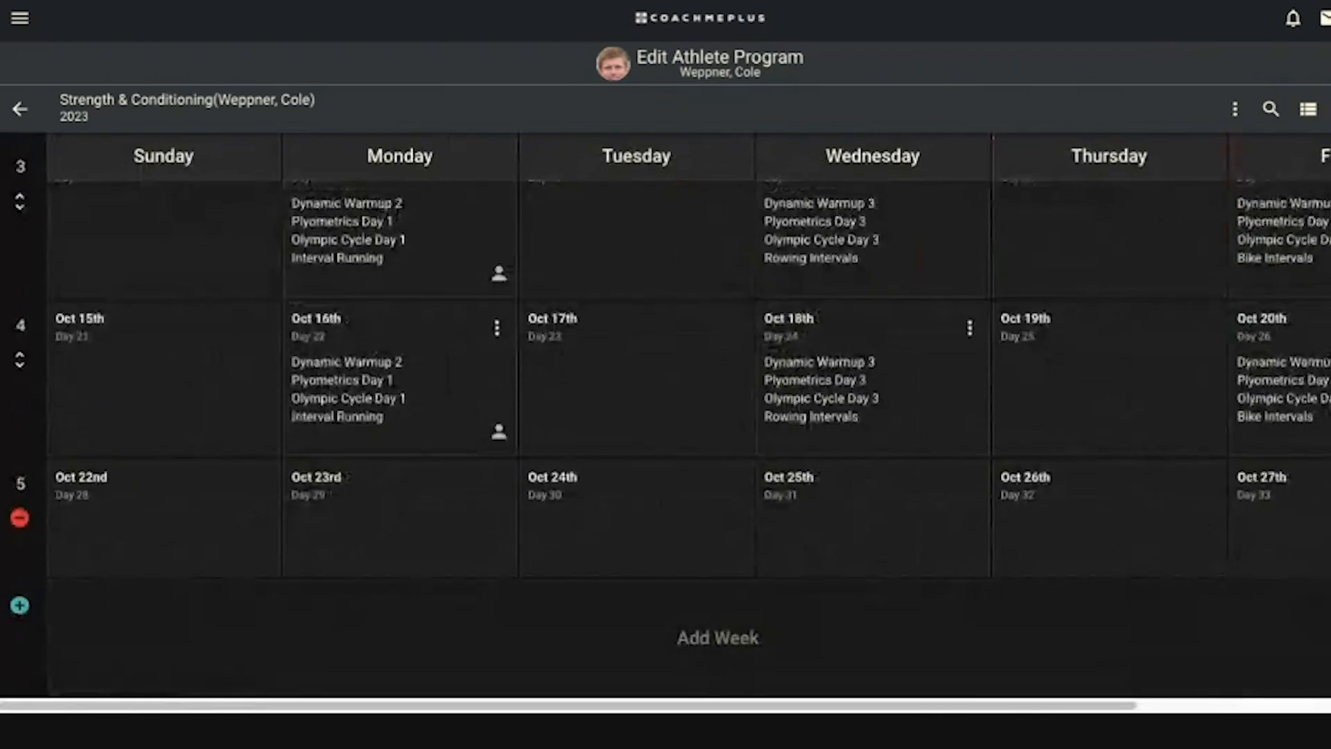
scroll(666, 416, "up", 5)
scroll(665, 416, "up", 1)
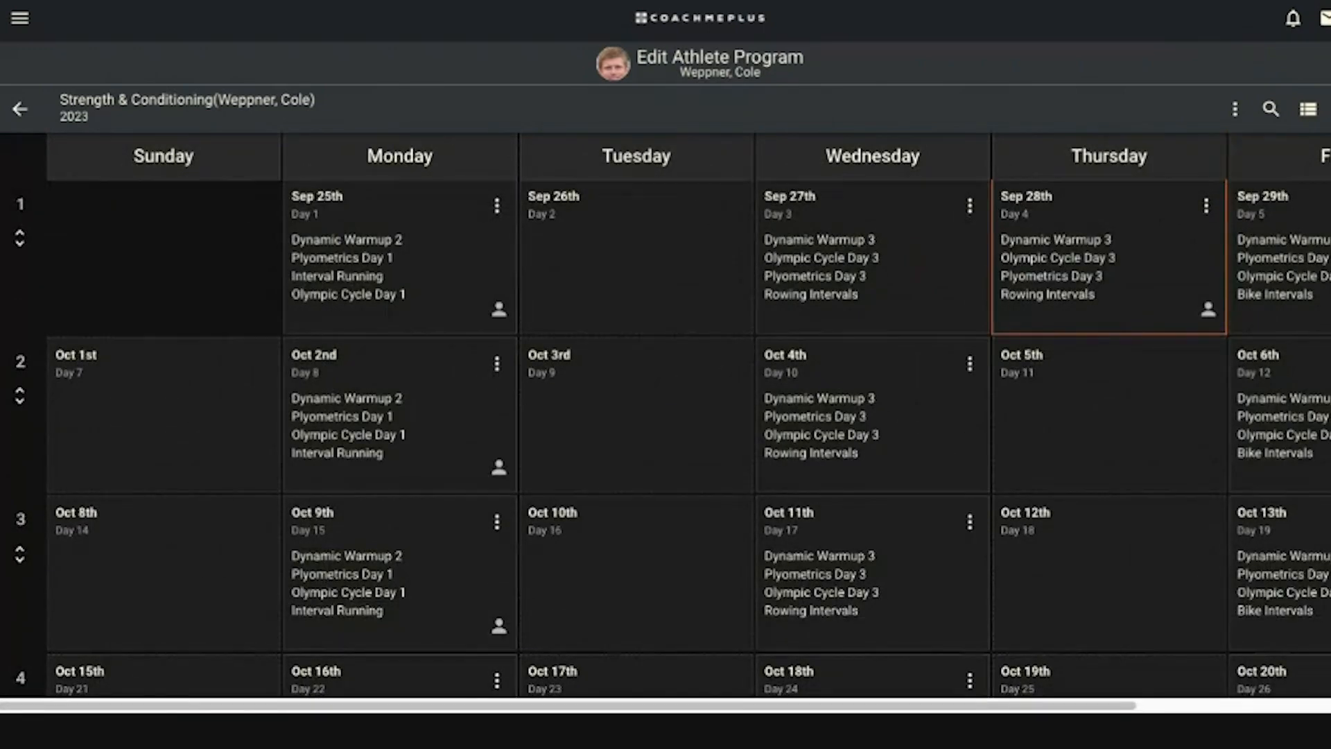
scroll(665, 416, "down", 5)
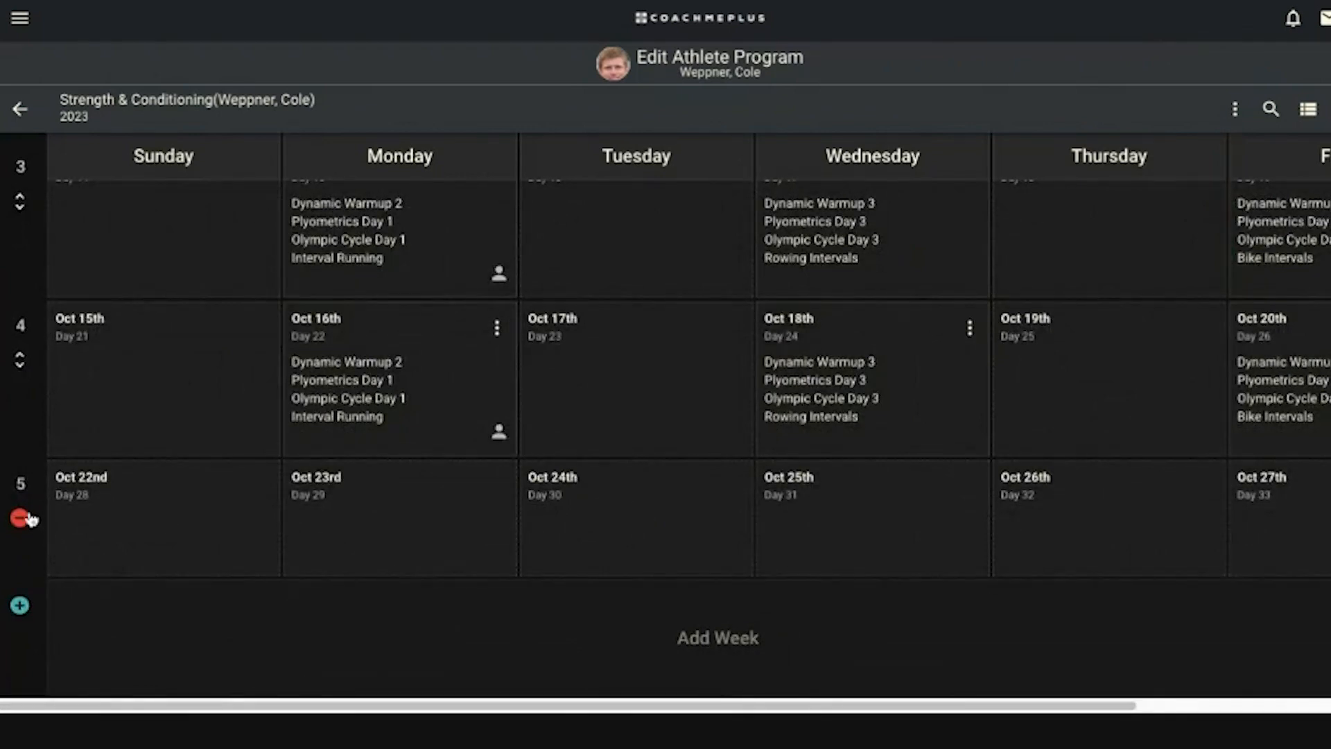
scroll(356, 341, "up", 5)
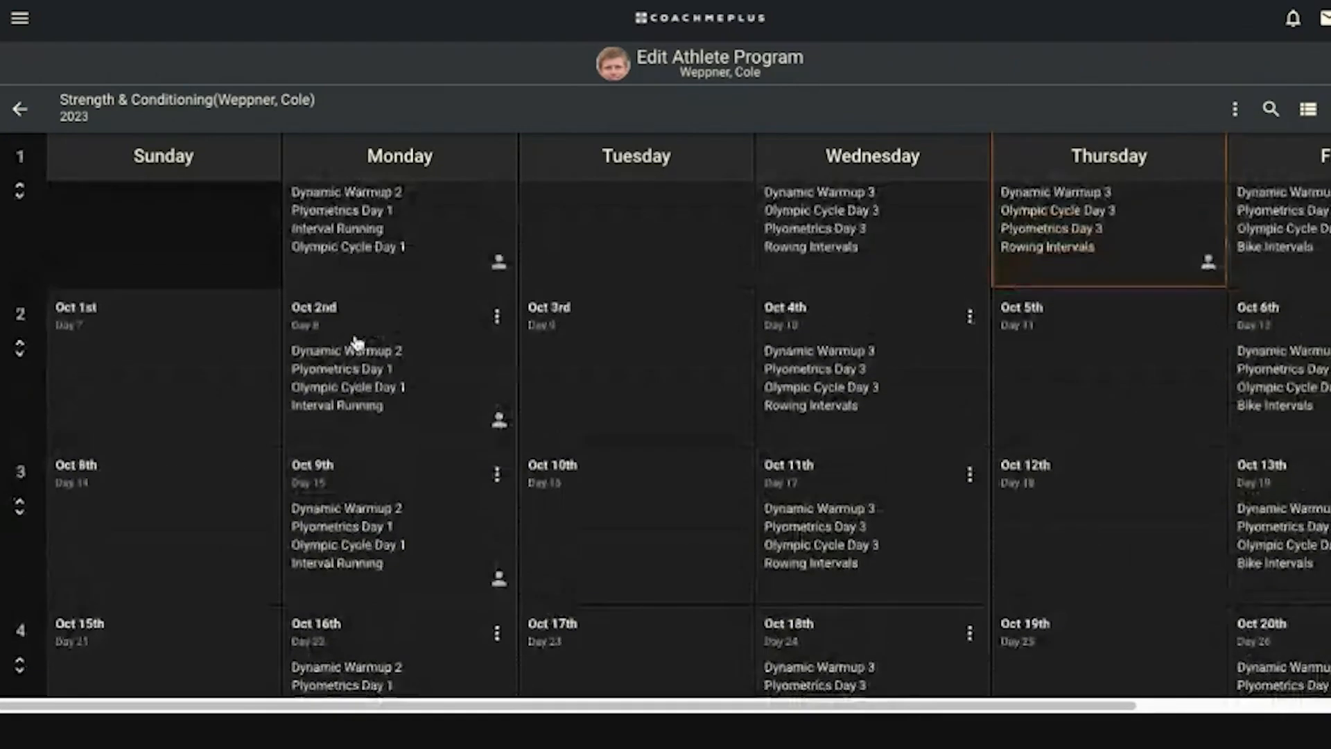
scroll(356, 342, "down", 5)
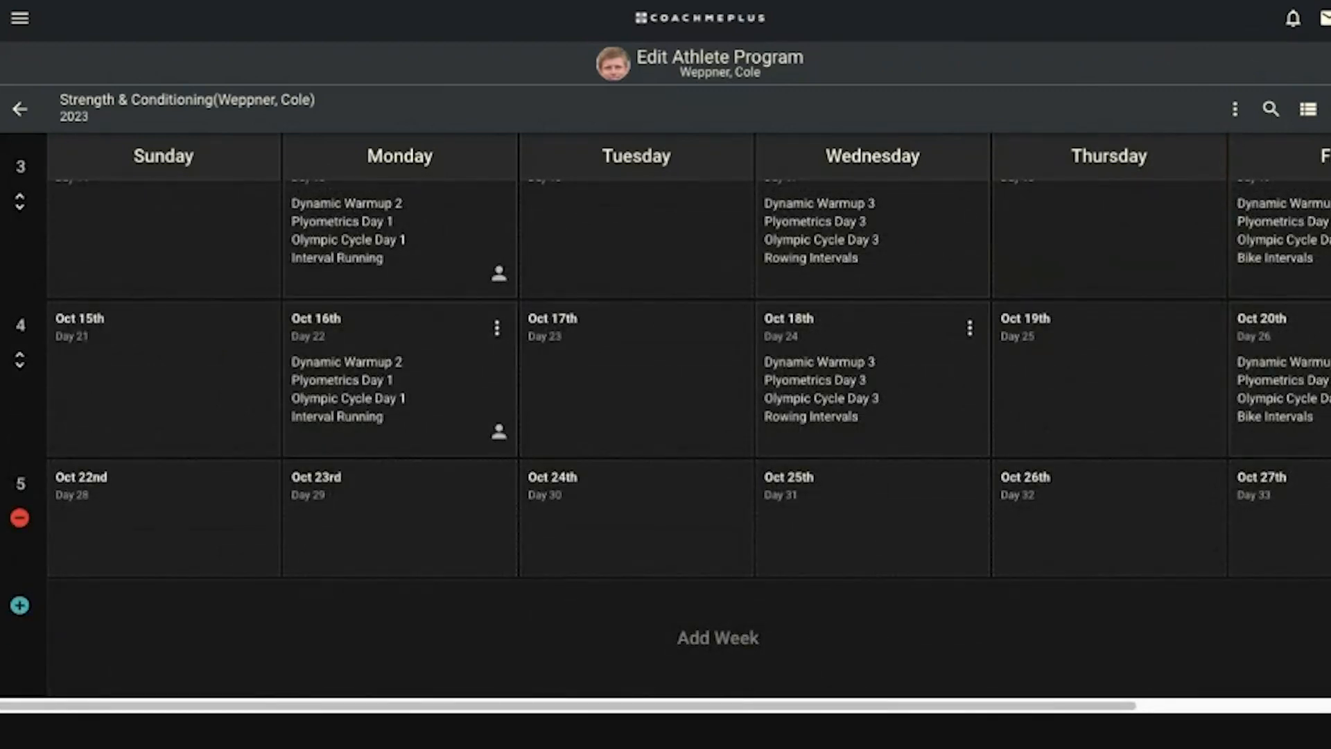
left_click(21, 608)
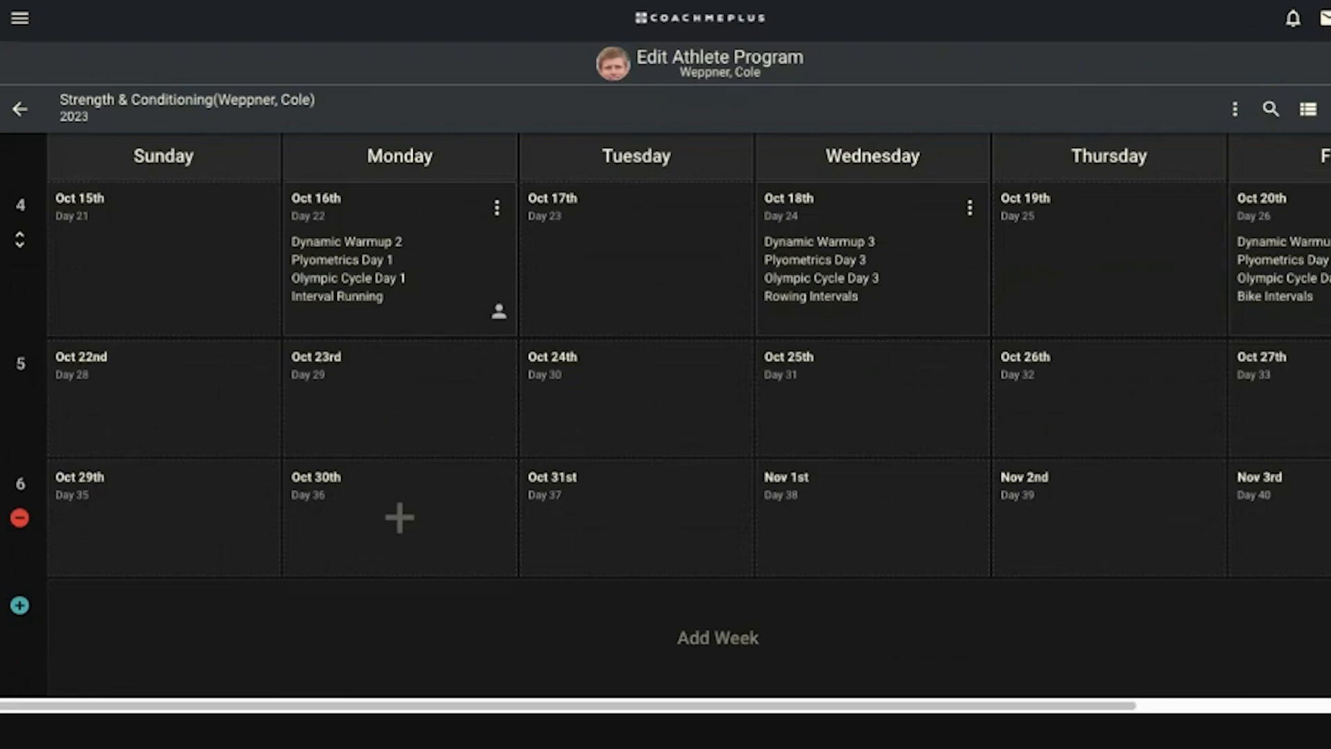
- Add the 5-3-1 circuit from the library to Monday, Oct 30th, and return to the program calendar
left_click(400, 517)
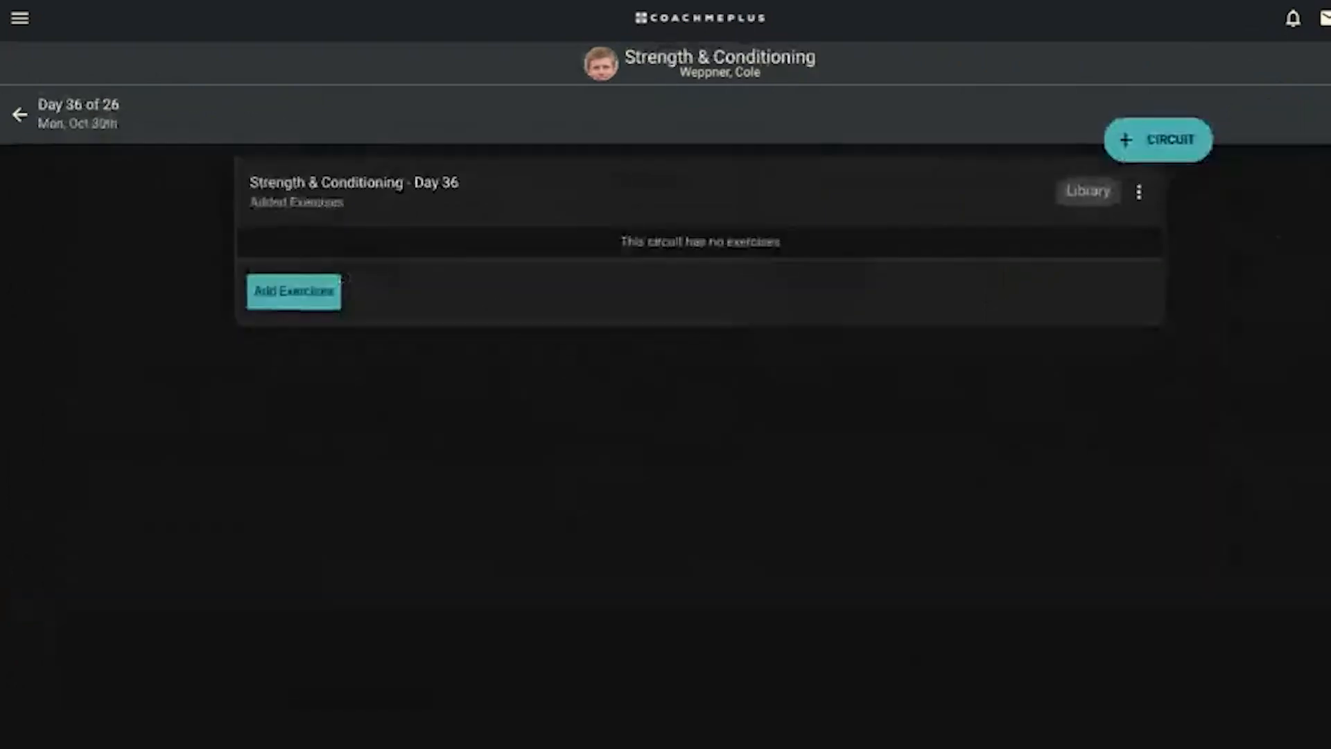
left_click(1193, 150)
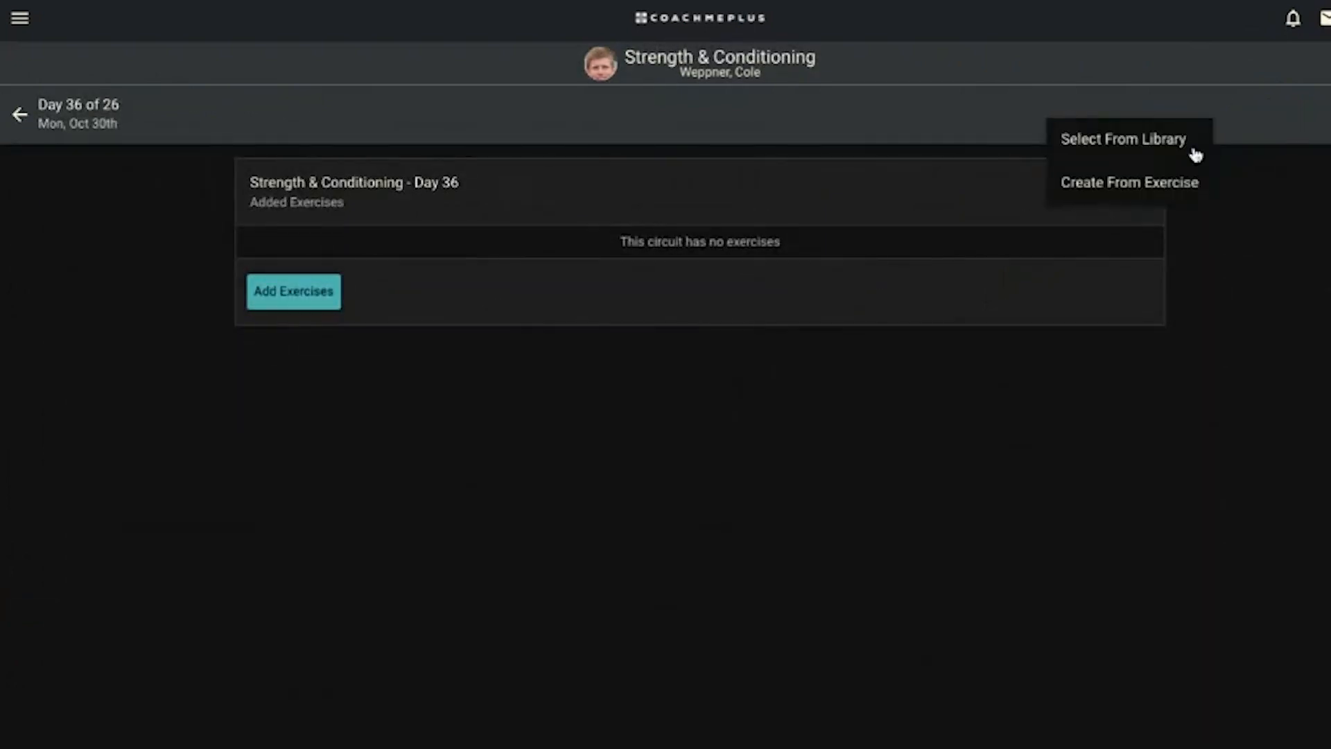
left_click(1142, 160)
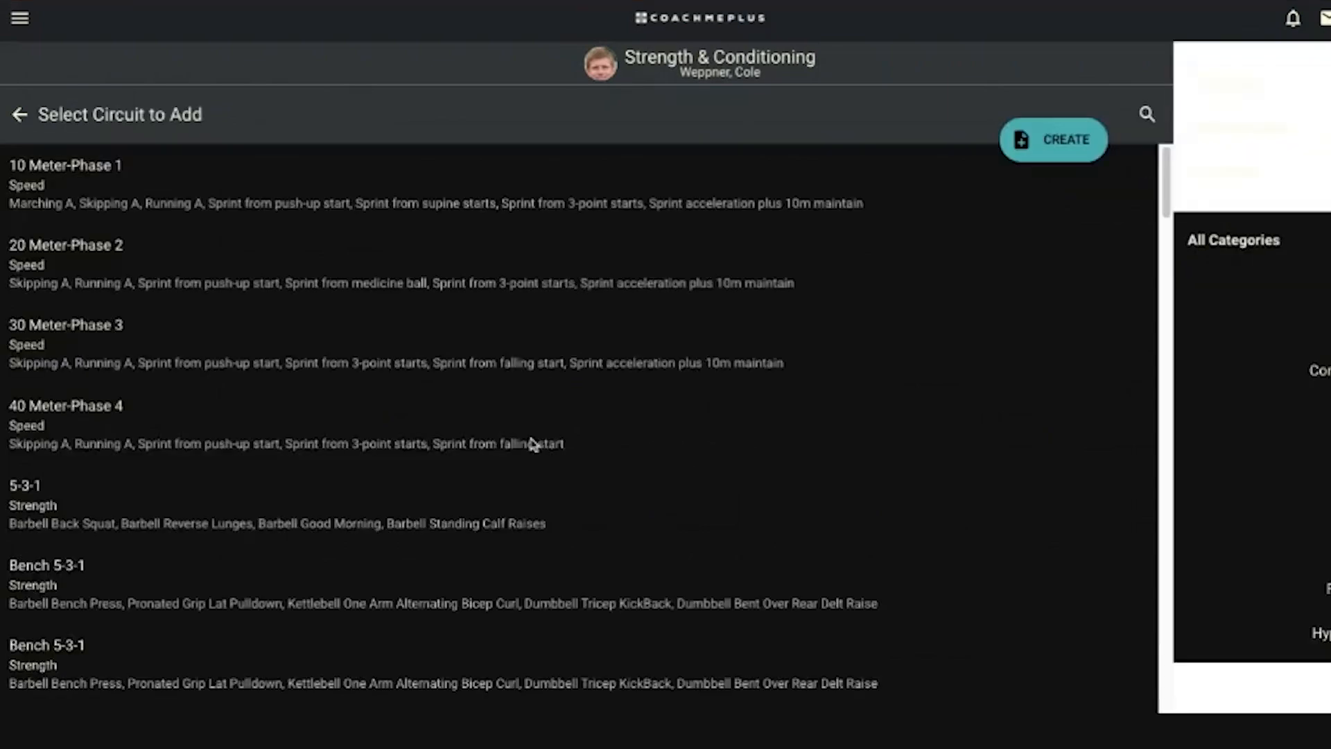
left_click(97, 511)
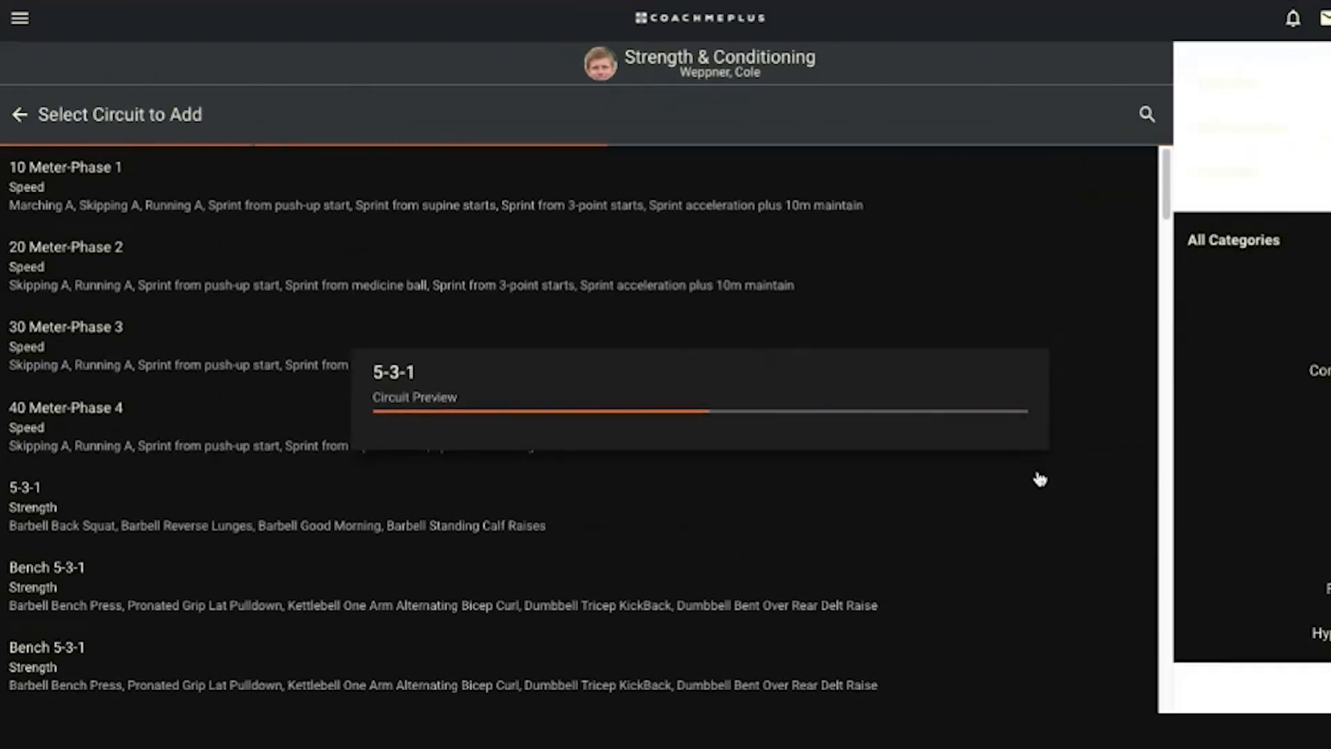
left_click(970, 590)
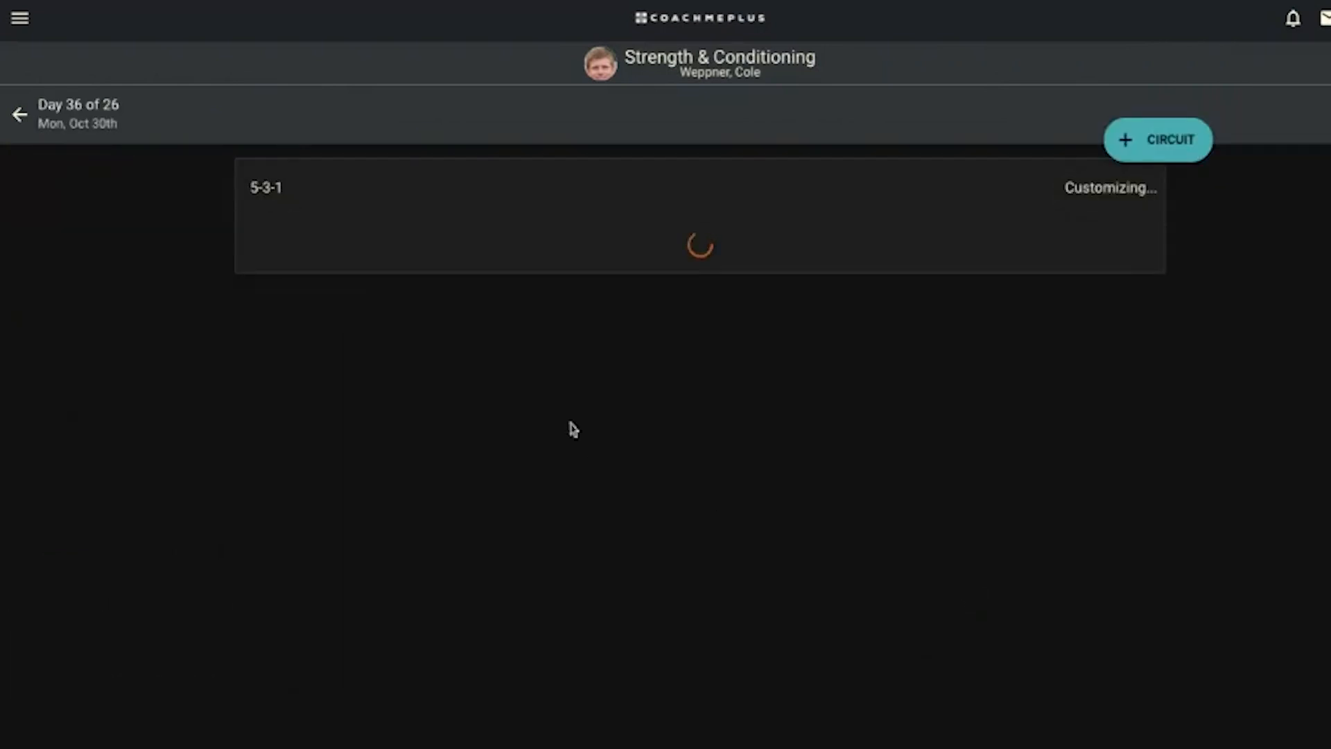
left_click(25, 118)
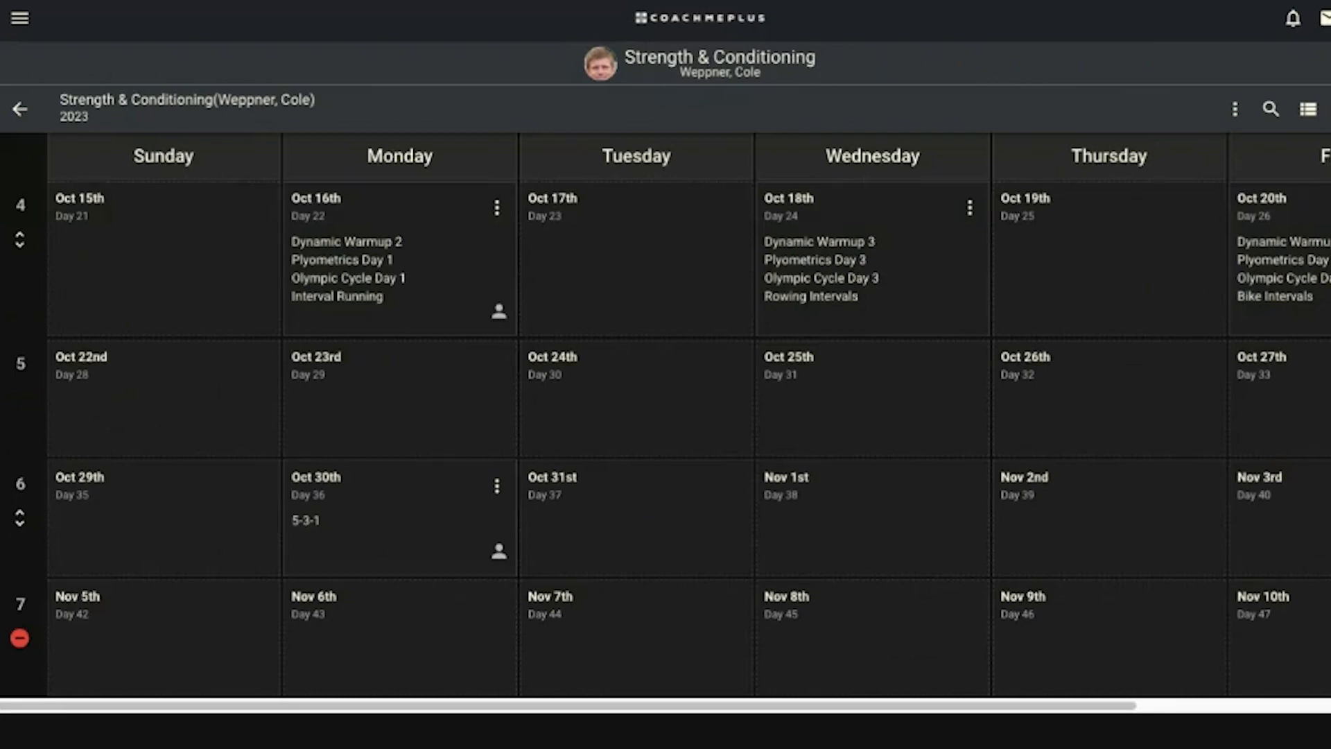
- Review the program calendar from week 1 to week 7, across all weekdays
scroll(399, 517, "down", 2)
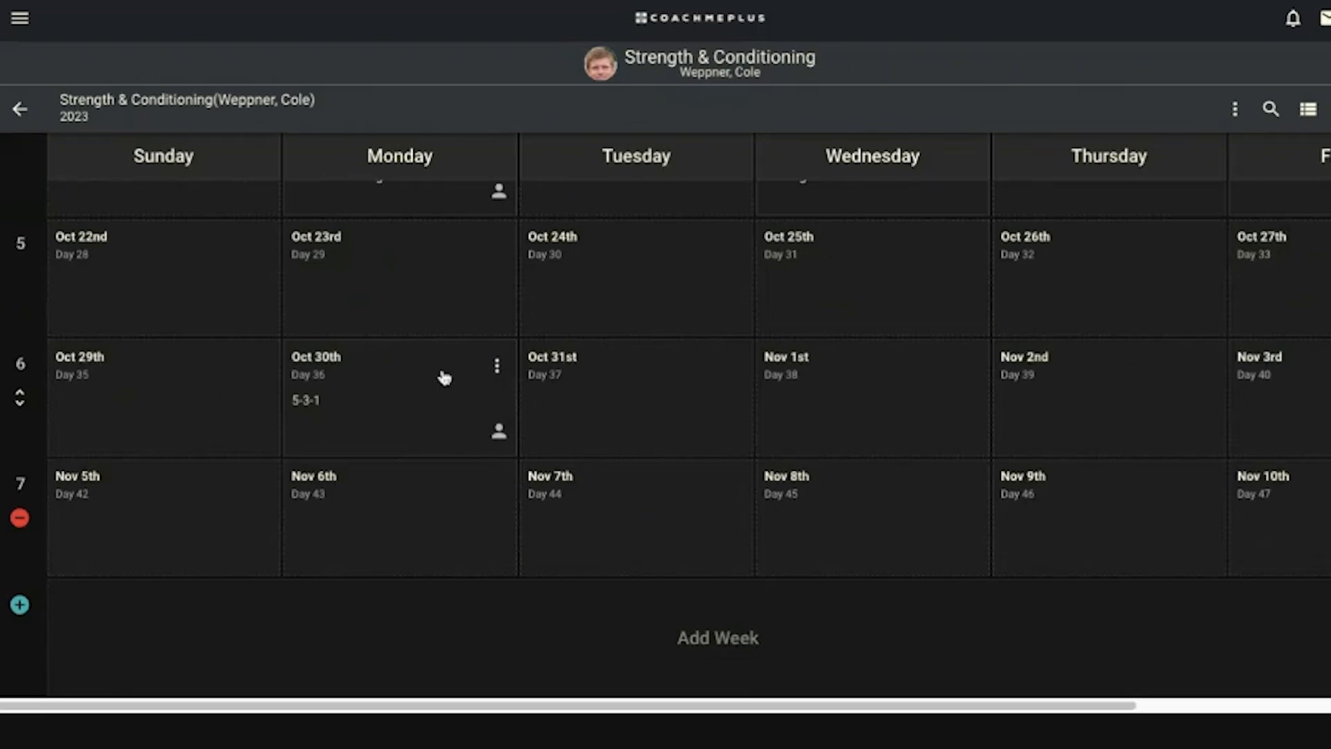
scroll(646, 299, "up", 8)
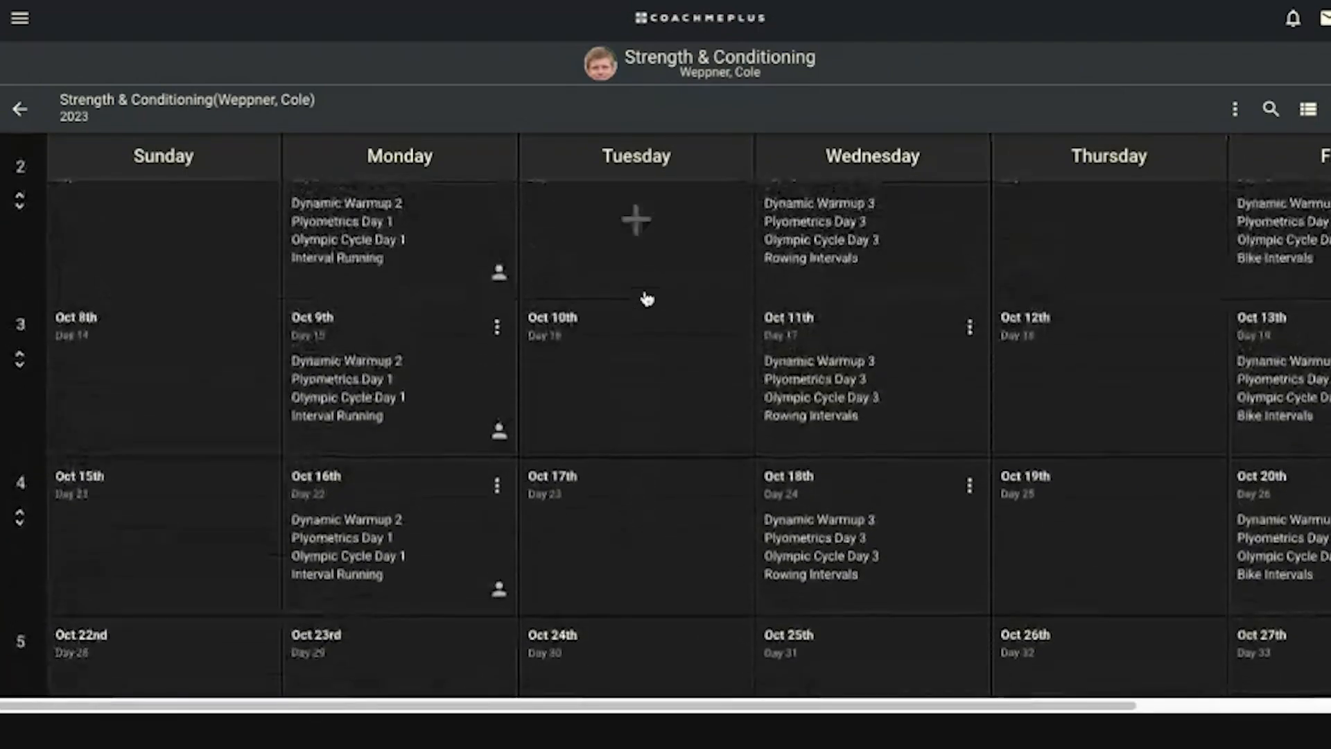
scroll(646, 298, "down", 5)
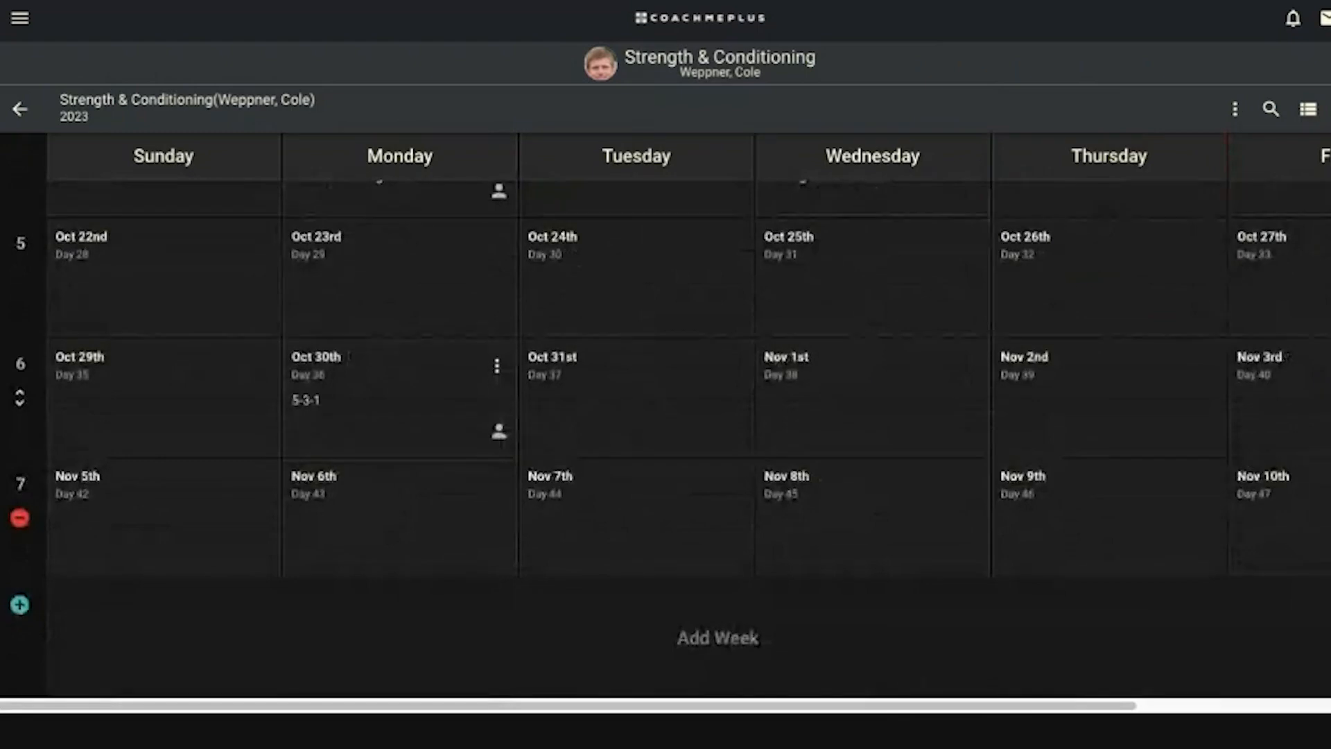
scroll(646, 298, "up", 4)
scroll(646, 298, "up", 2)
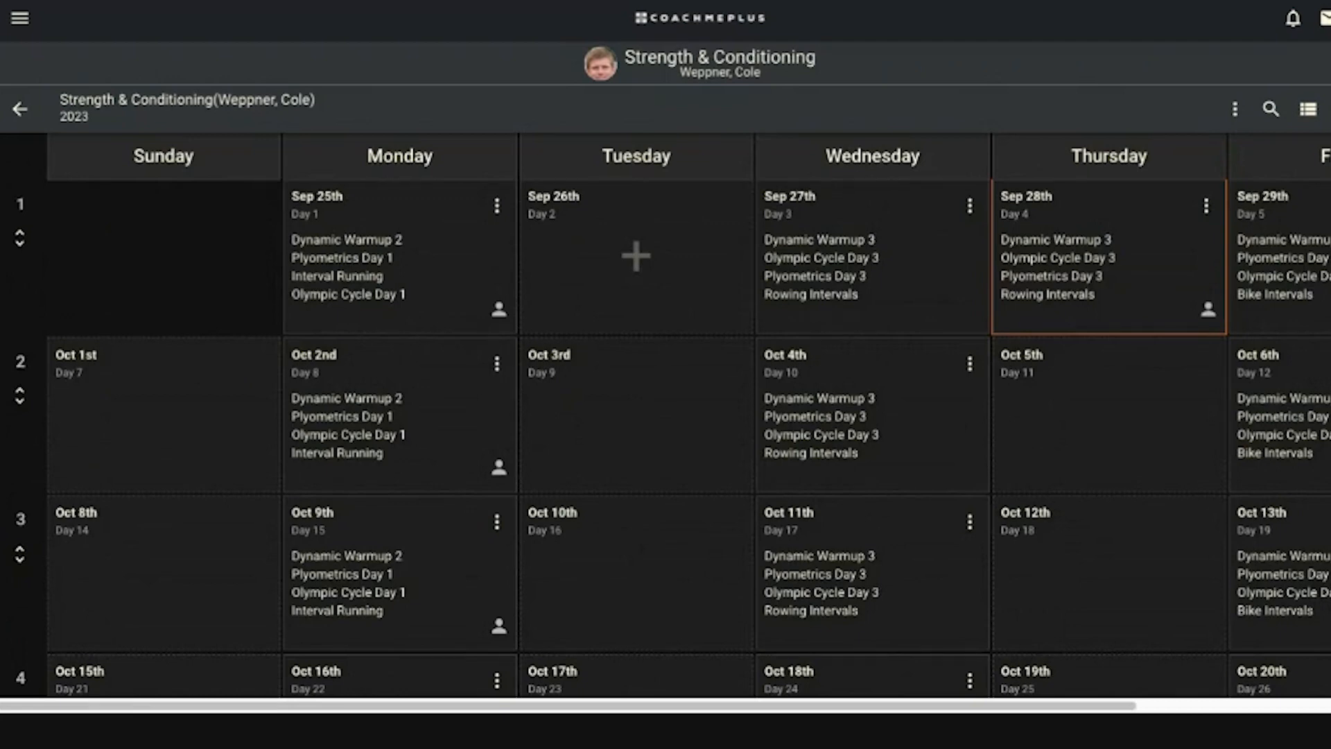
scroll(719, 360, "right", 4)
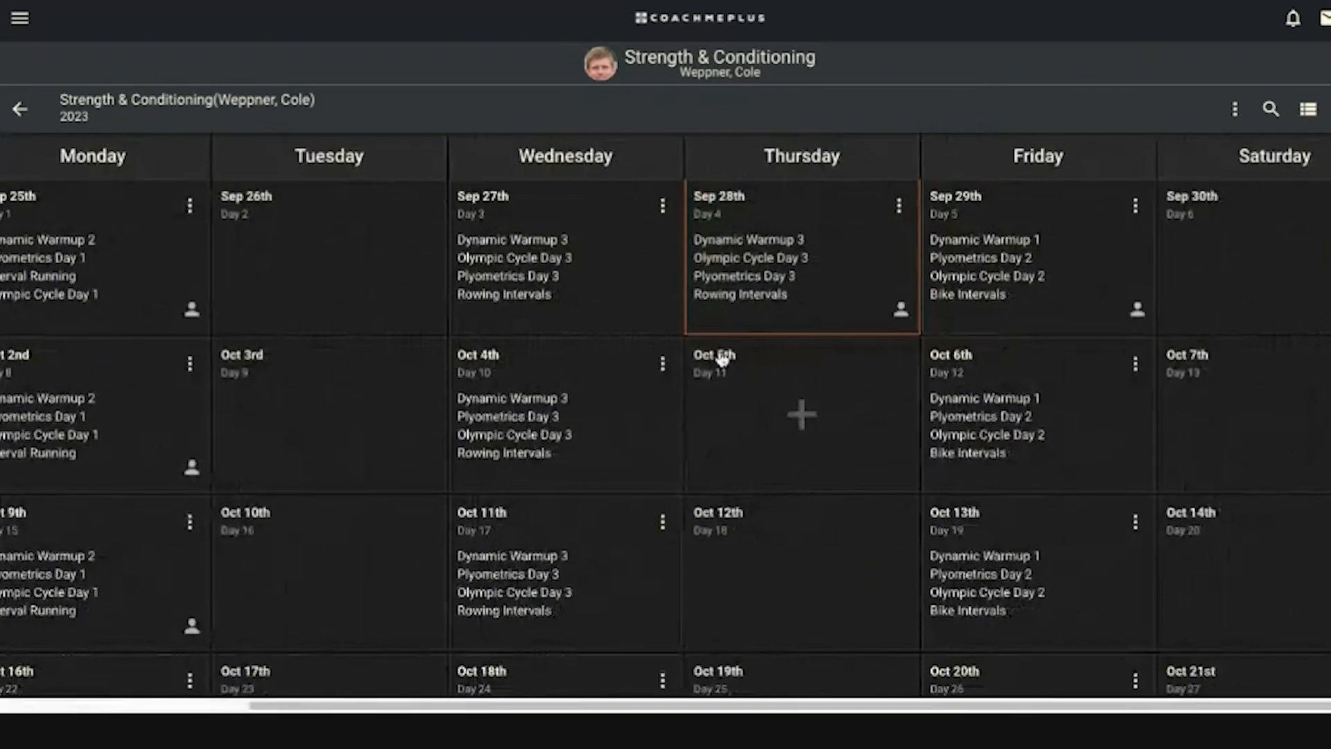
scroll(721, 358, "left", 2)
scroll(721, 358, "left", 2)
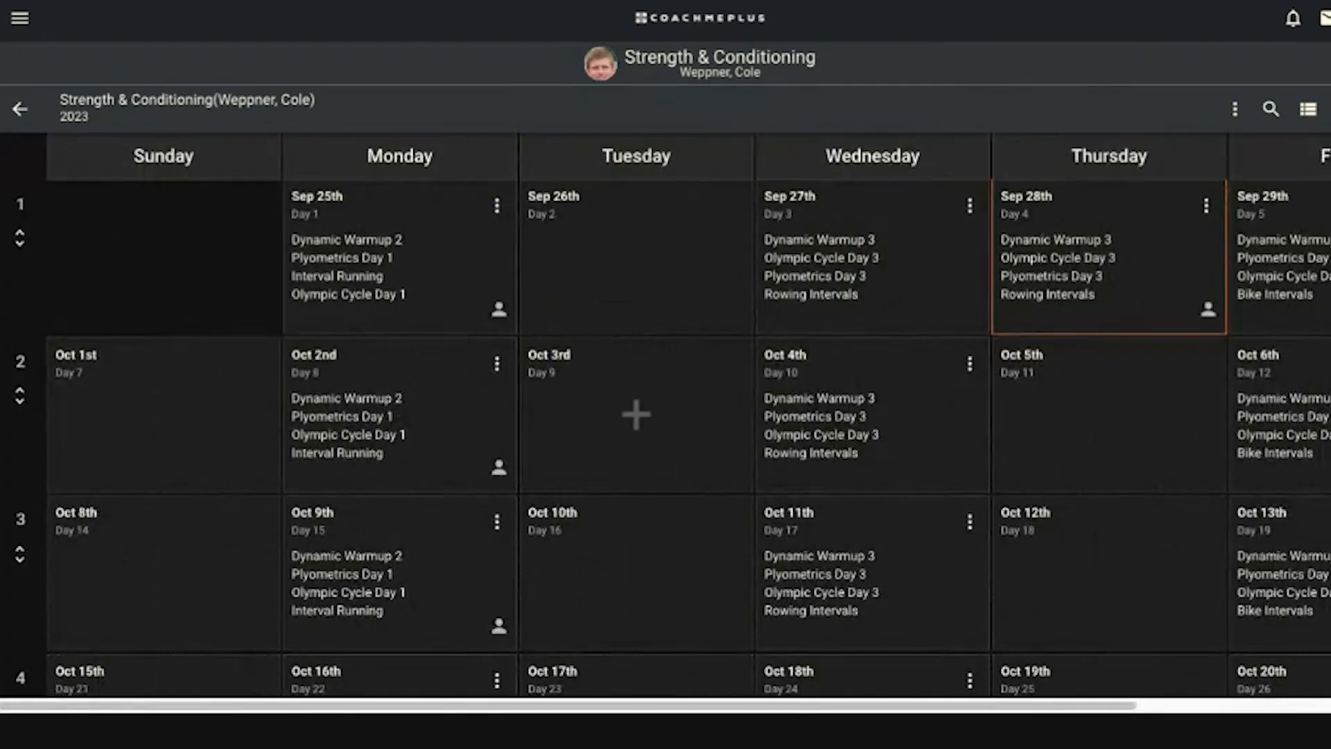